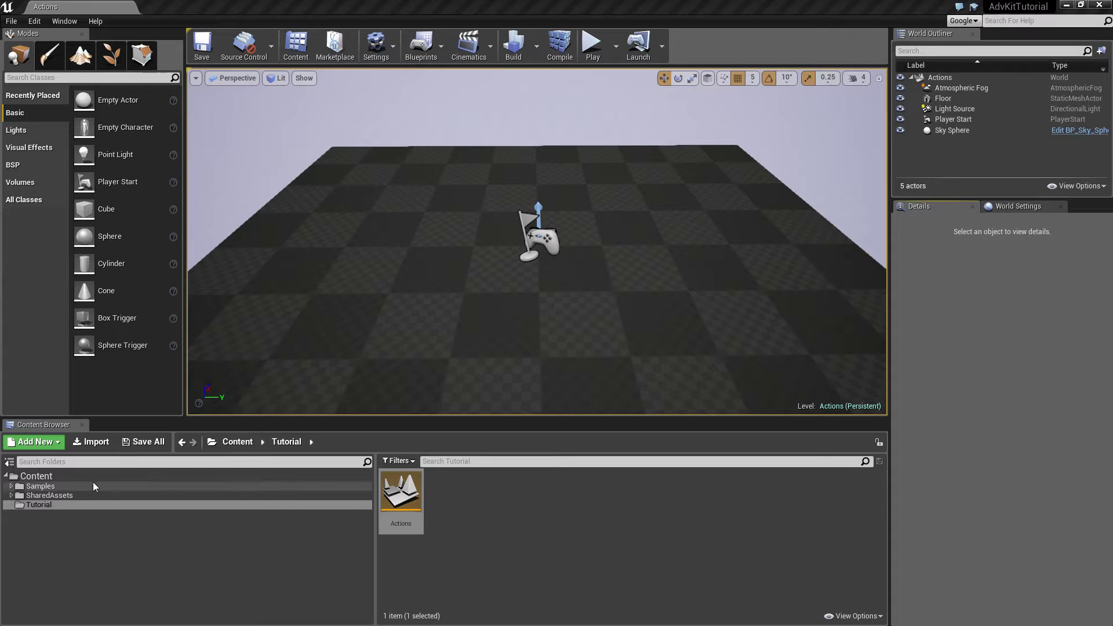
Step: Place a Shape_Cube from the StarterContent Shapes folder on the floor, beyond the player start
mouse_move(642, 336)
right_mouse_down()
mouse_move(645, 313)
mouse_move(620, 330)
right_mouse_up()
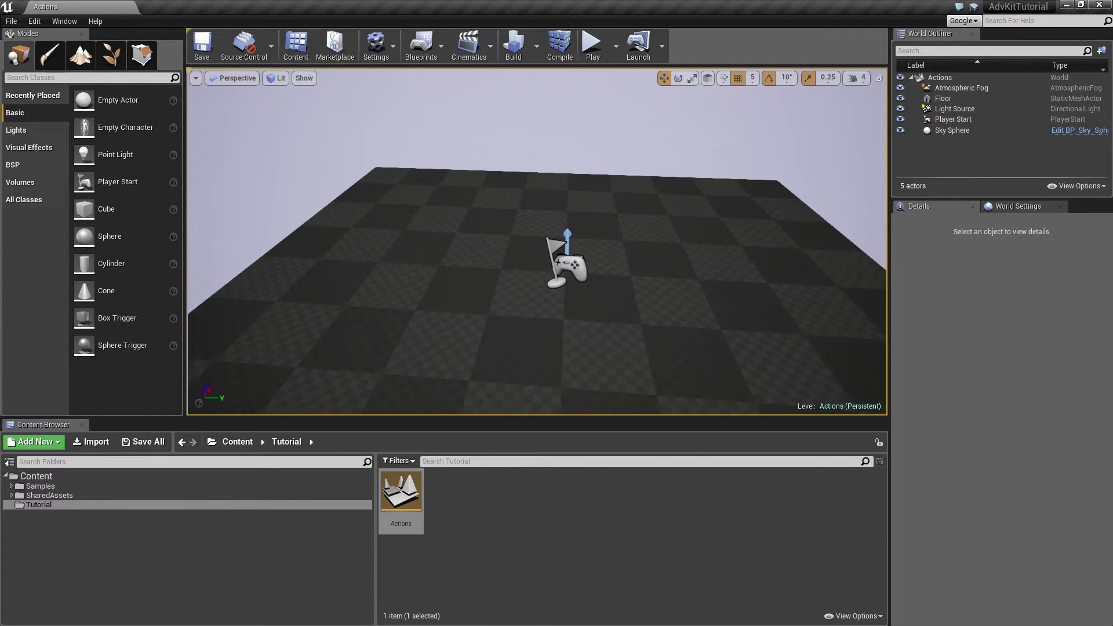
left_click(75, 497)
double_click(75, 497)
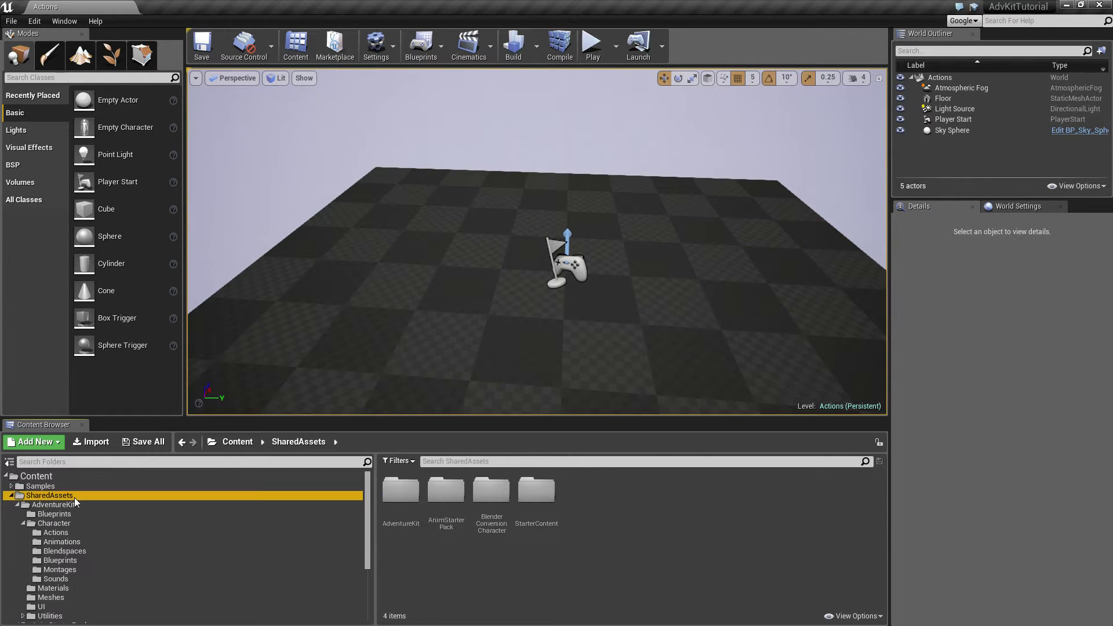
scroll(113, 509, "down", 5)
left_click(64, 610)
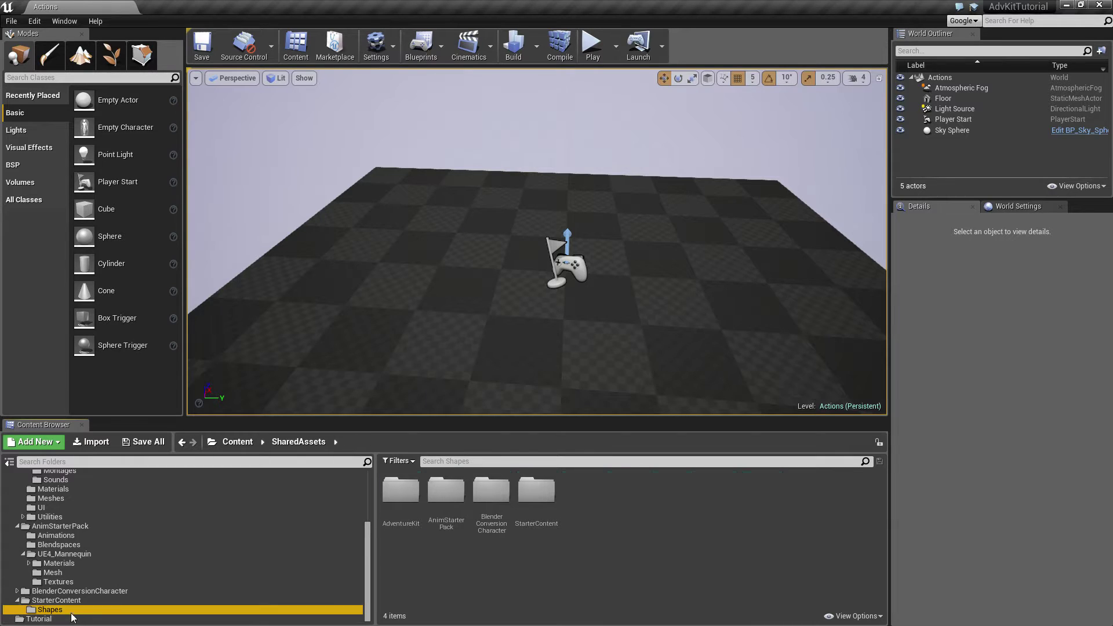
left_click_drag(446, 492, 555, 200)
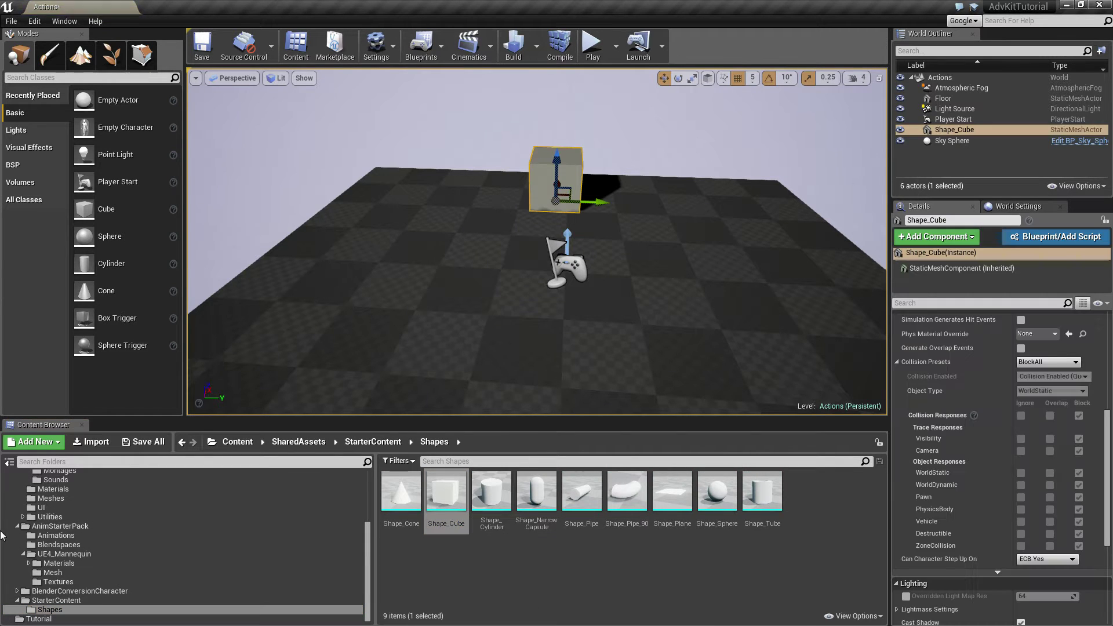
Step: Add a BP_LedgeBuilder from the AdventureKit Utilities Ledges folder near the cube and reposition it above floor level
scroll(82, 550, "up", 4)
scroll(81, 550, "up", 1)
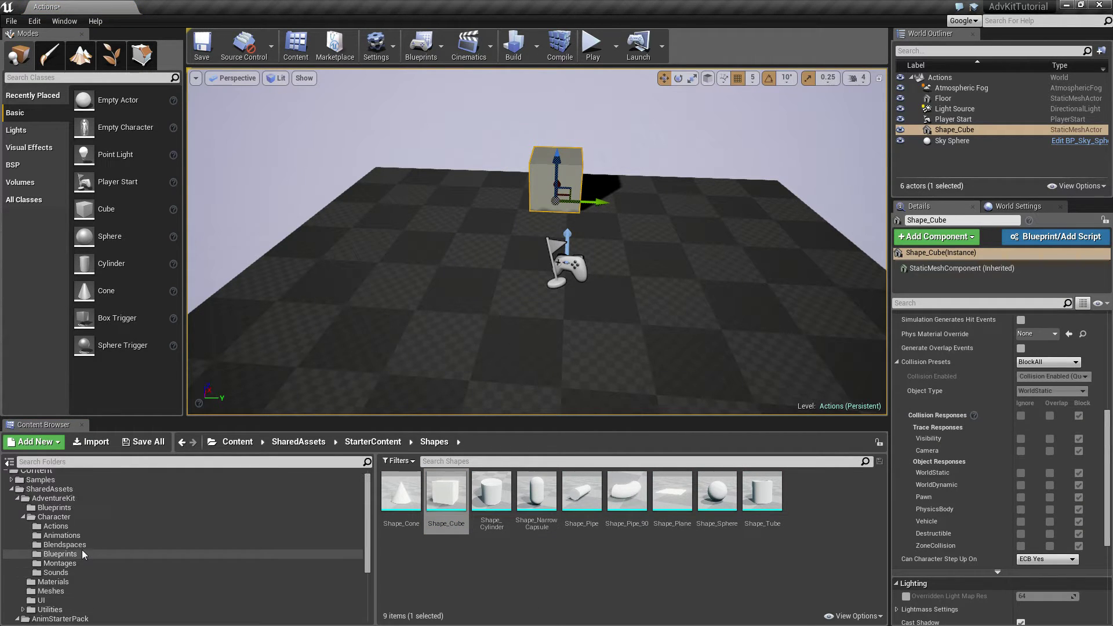
scroll(82, 554, "down", 4)
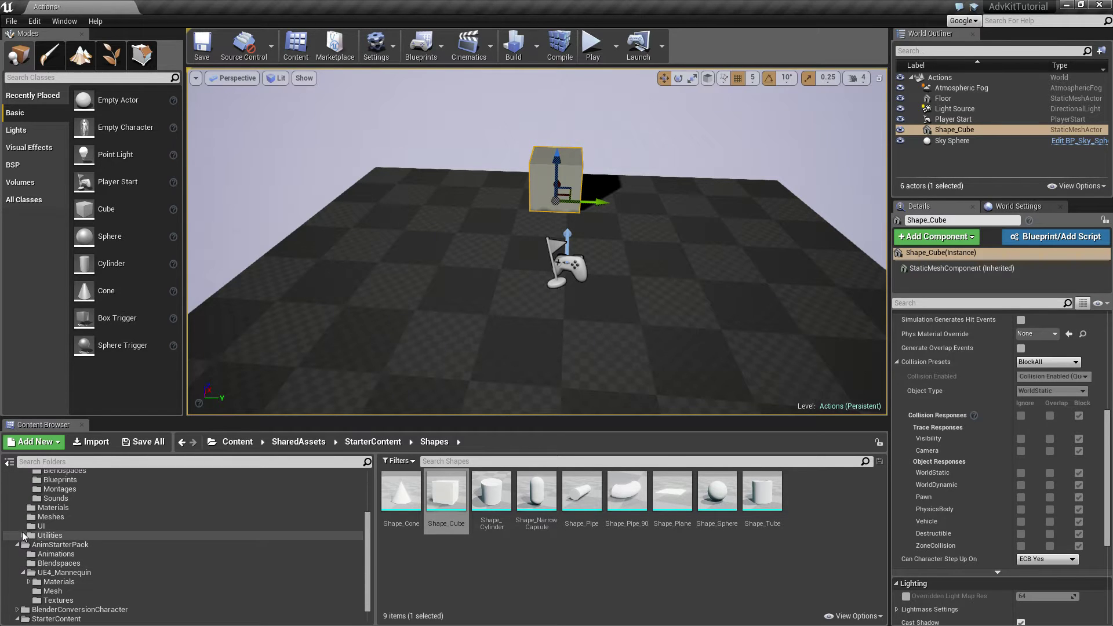
left_click(22, 534)
left_click(36, 554)
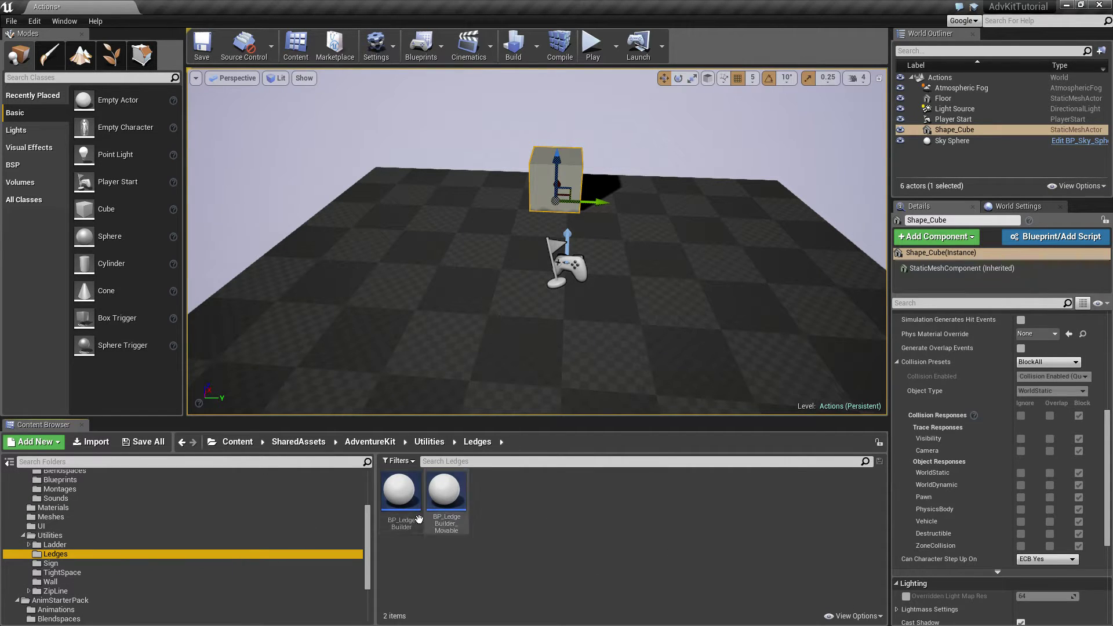
left_click_drag(401, 493, 498, 203)
key("e")
key("w")
key("f")
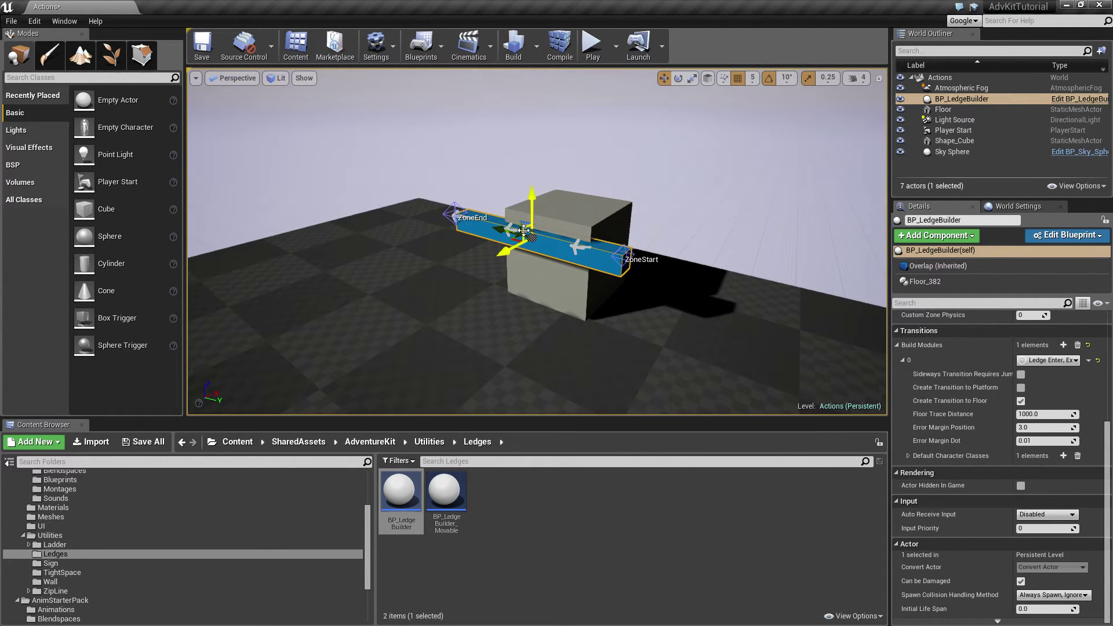
left_click_drag(530, 235, 377, 119)
Step: Scale up the cube and reposition it so that it stands behind the blue ledge as a large block
left_click(577, 321)
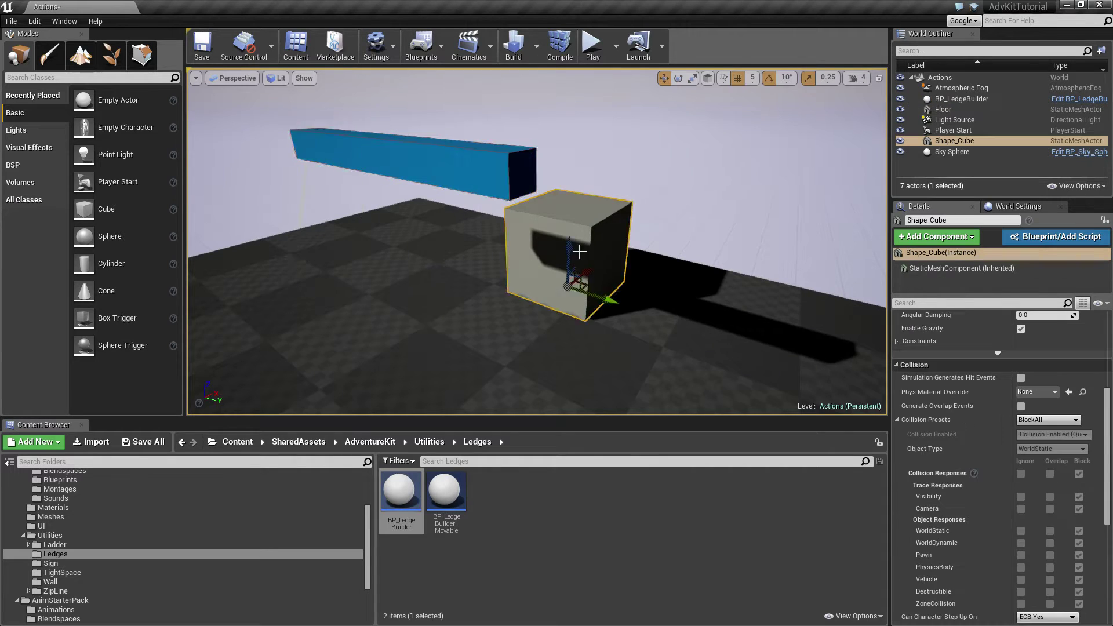
key("f")
left_click_drag(578, 262, 443, 217)
key("e")
key("r")
left_click_drag(463, 288, 614, 316, "alt")
right_click_drag(462, 288, 447, 288)
left_click_drag(598, 321, 649, 333)
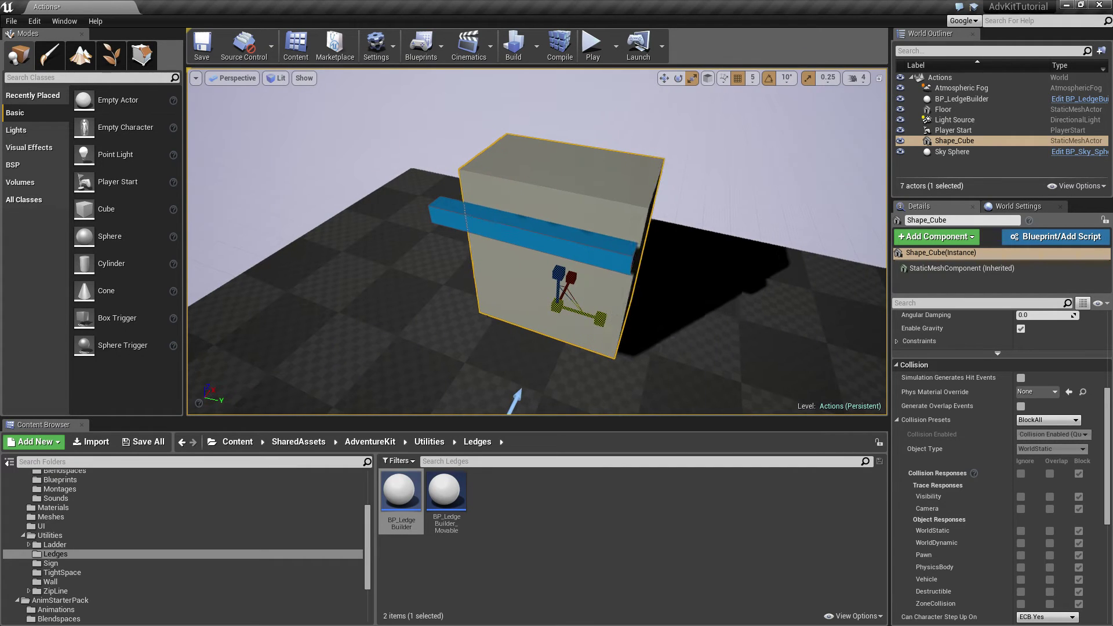
right_click_drag(607, 317, 655, 307)
left_click_drag(530, 327, 540, 334)
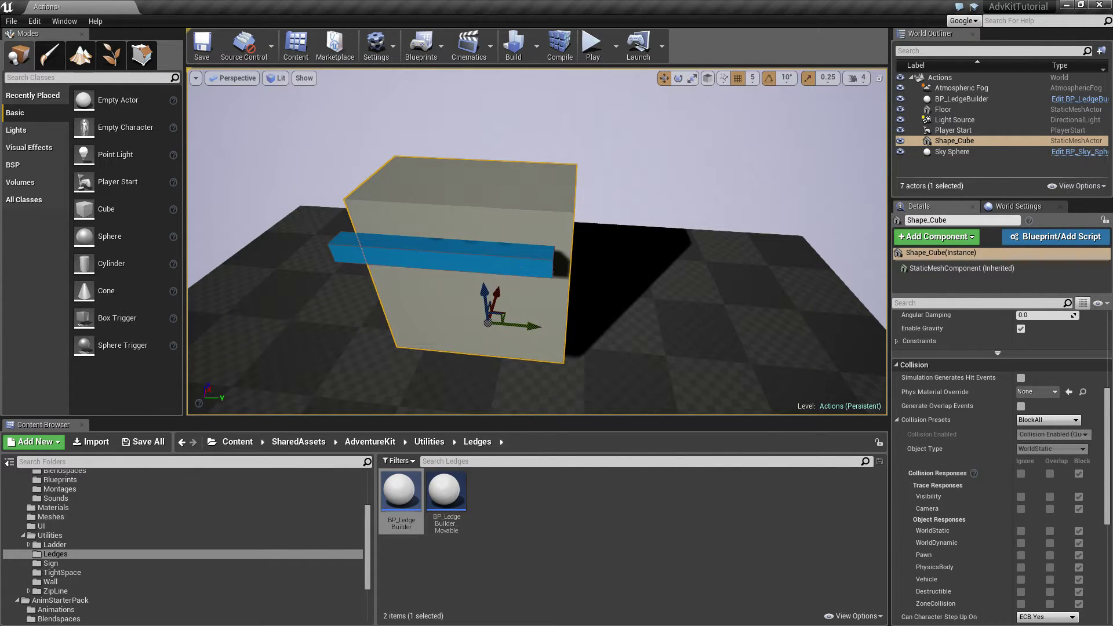
Step: Move the ledge builder to the cube's upper front edge and enable Create Transition to Platform for its build module
left_click(514, 263)
left_click_drag(436, 241, 444, 207)
mouse_move(509, 293)
right_mouse_down()
mouse_move(603, 289)
mouse_move(522, 277)
right_mouse_up()
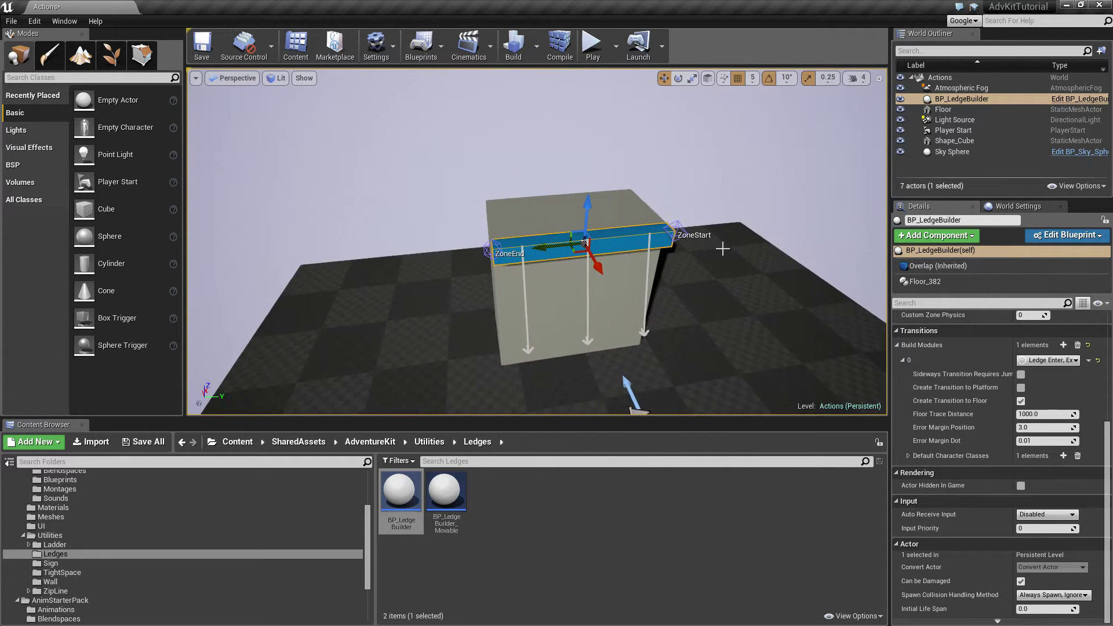
left_click(1021, 388)
right_click_drag(833, 355, 690, 348)
Step: Set the world's GameMode Override to BP_AdvSample_GameMode and briefly play-test the level
left_click(376, 45)
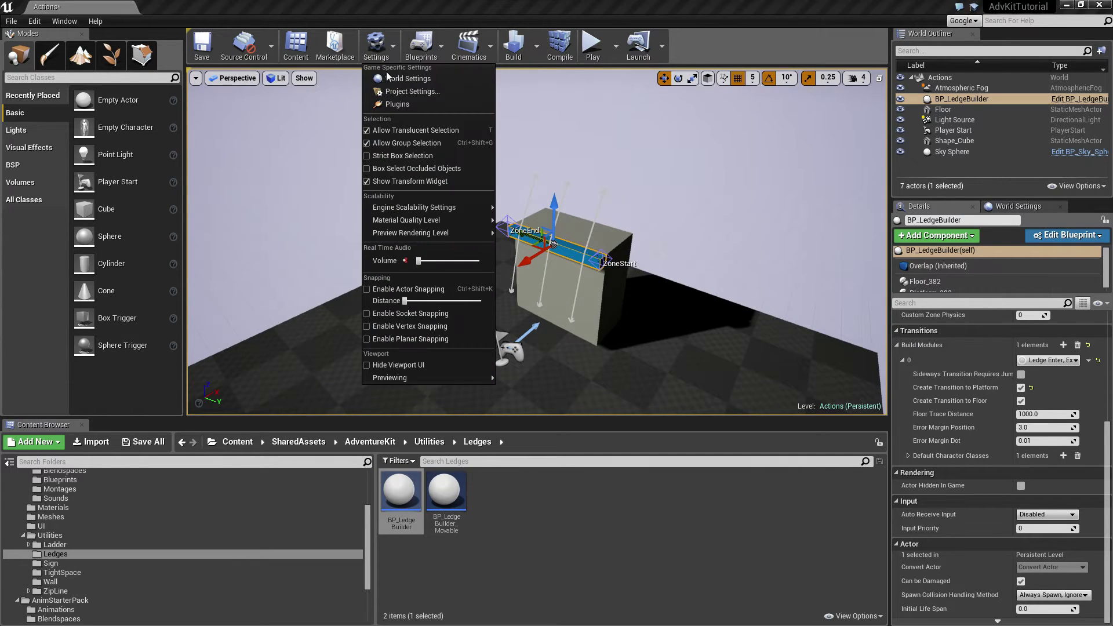
left_click(392, 82)
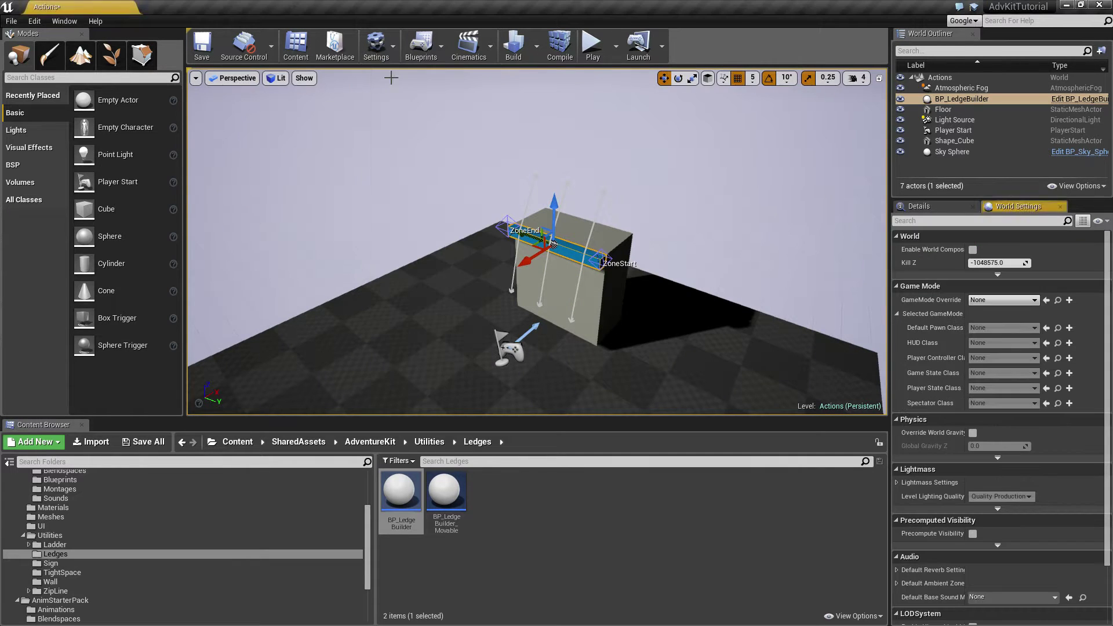
left_click(1019, 300)
type("adv")
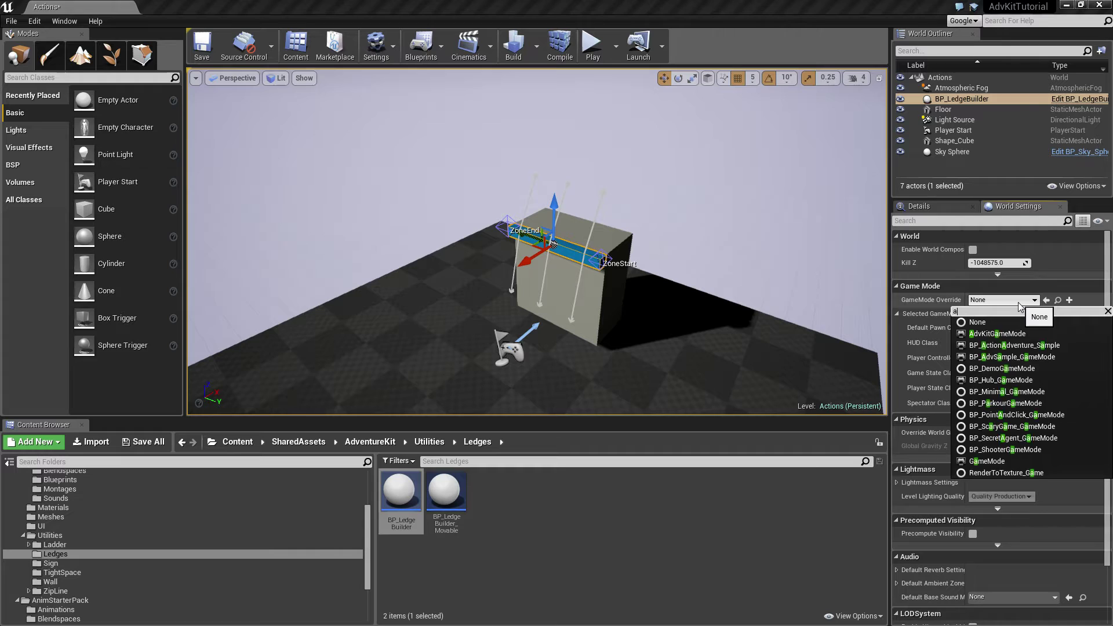
left_click(997, 357)
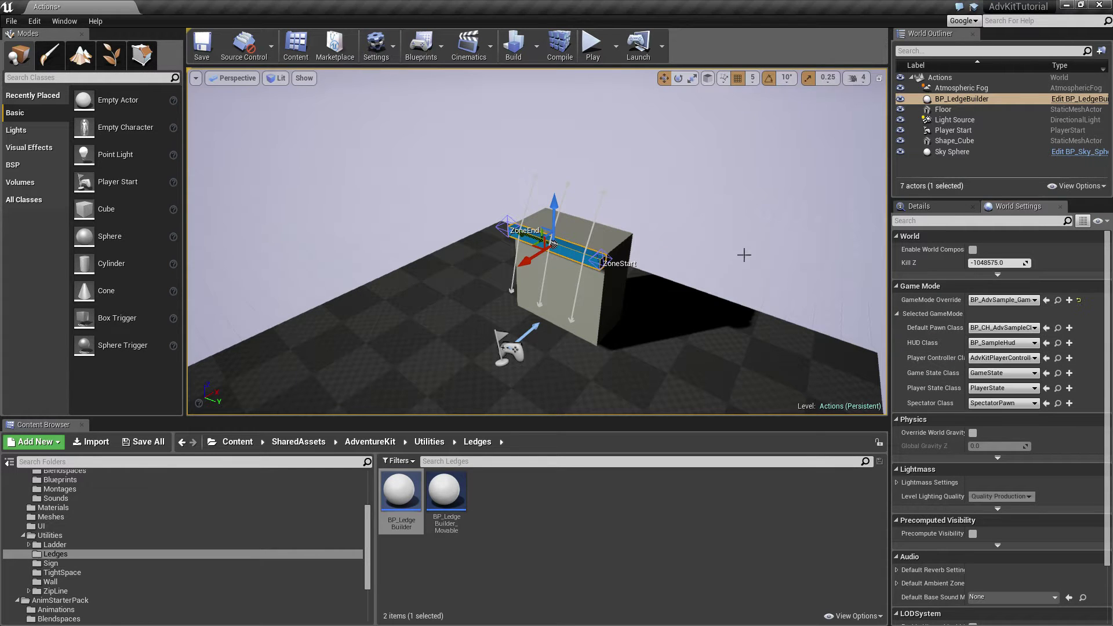
left_click(592, 45)
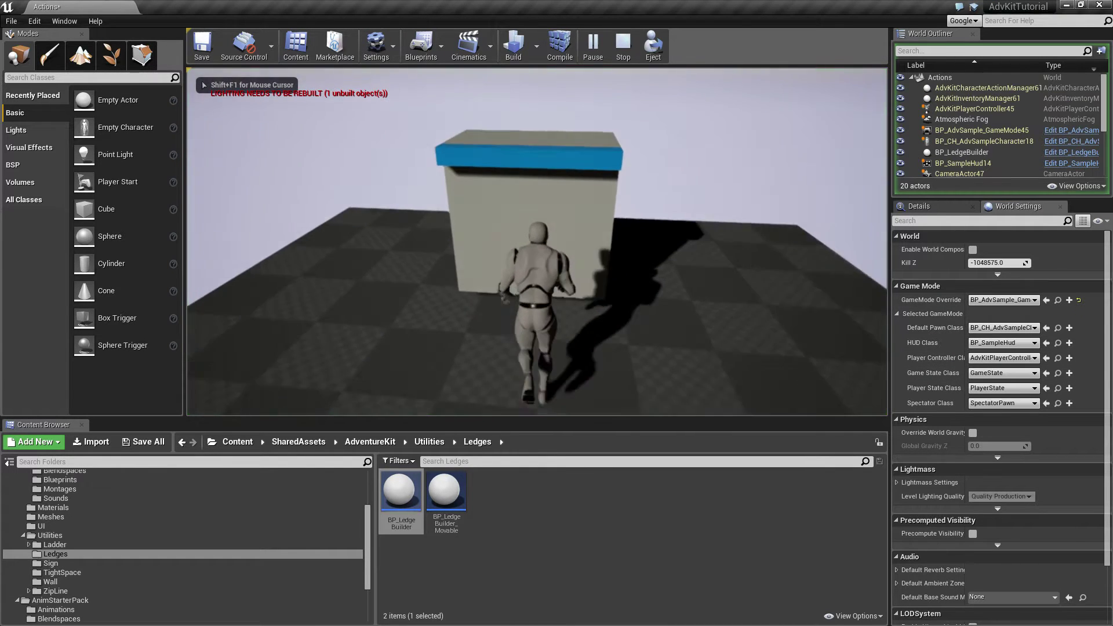
key("Escape")
Step: Lower the cube and the ledge builder together so the ledge sits closer to the floor
left_click(564, 142)
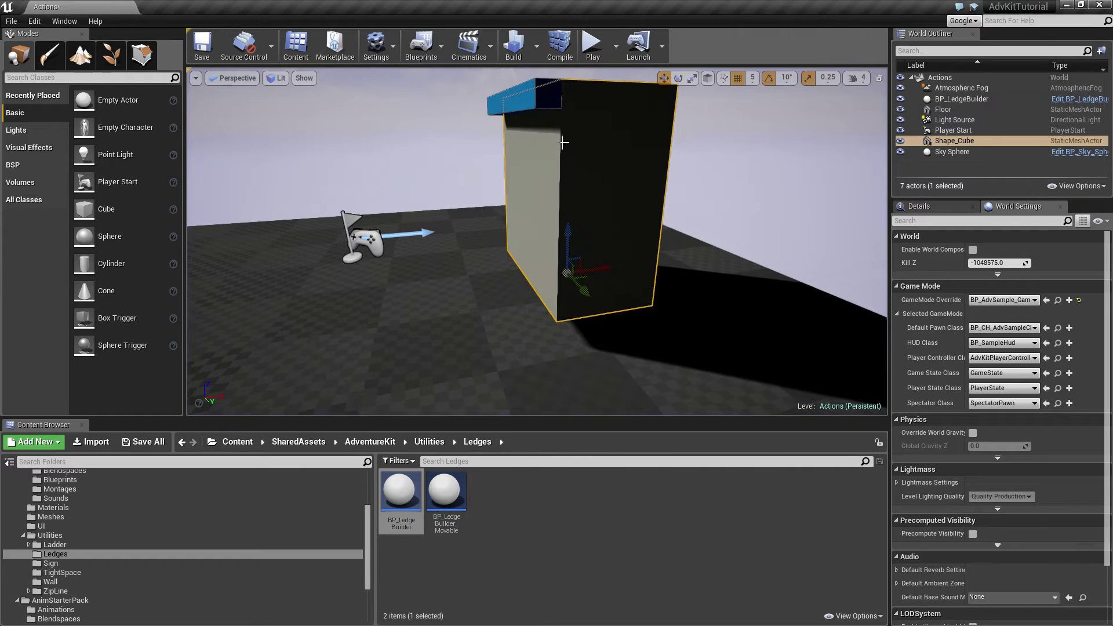
left_click(532, 97, "ctrl")
left_click_drag(511, 82, 516, 106)
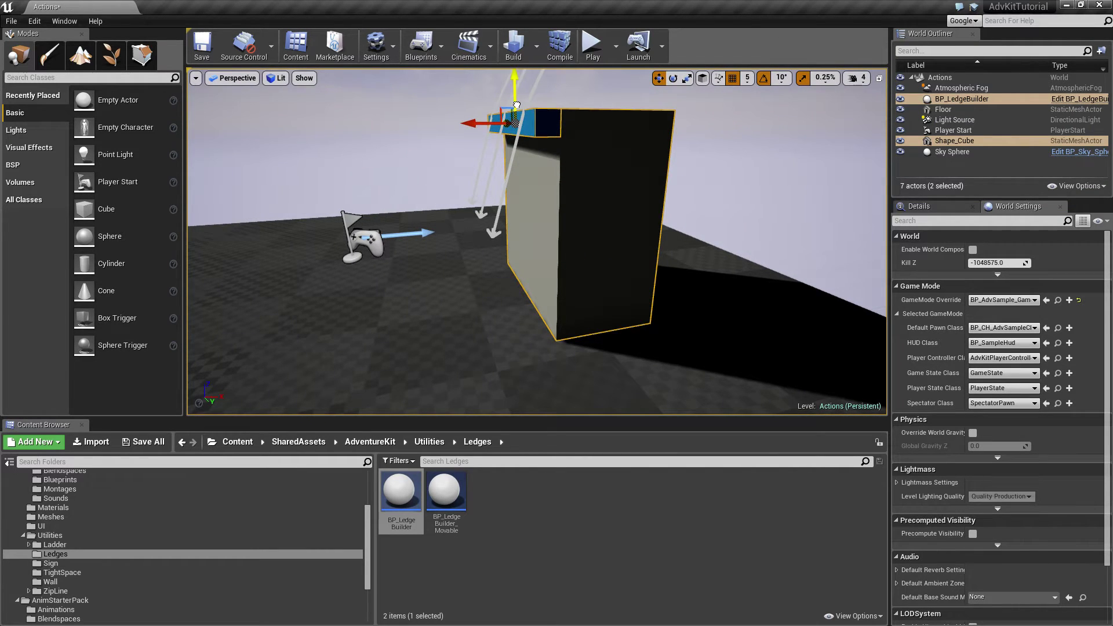
Step: Play-test the ledge by hanging from it, moving sideways, climbing onto the cube and dropping back to the ledge
left_click(592, 43)
key("a")
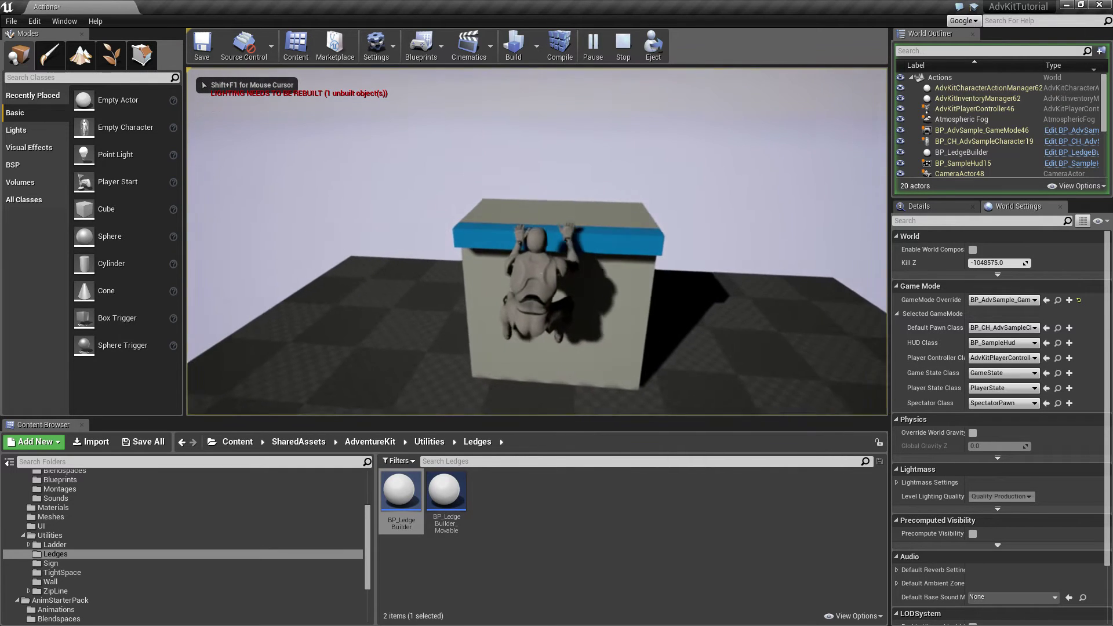
key("d")
key("space")
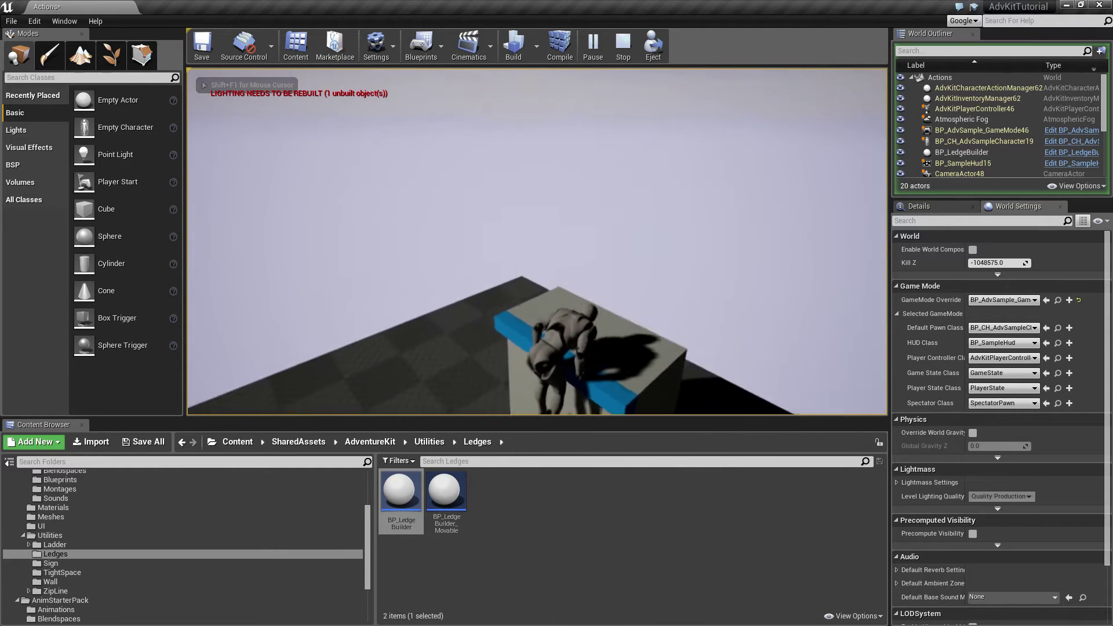
key("w")
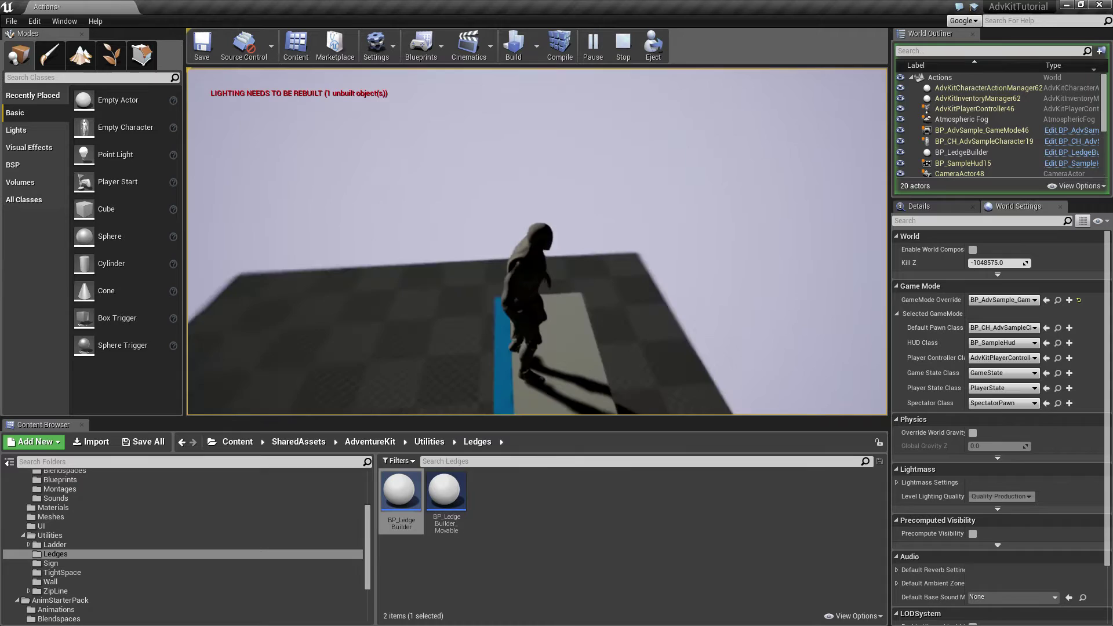
key("a")
key("s")
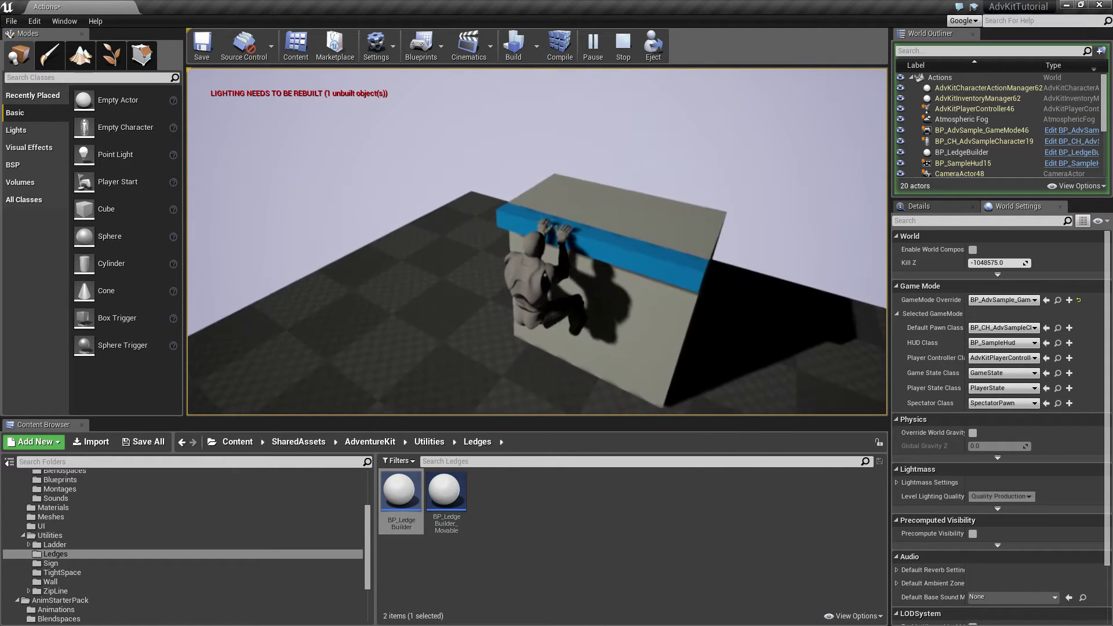
key("Escape")
Step: Collapse the SharedAssets folder, show the Tutorial folder's contents and save the Actions level
scroll(18, 502, "up", 5)
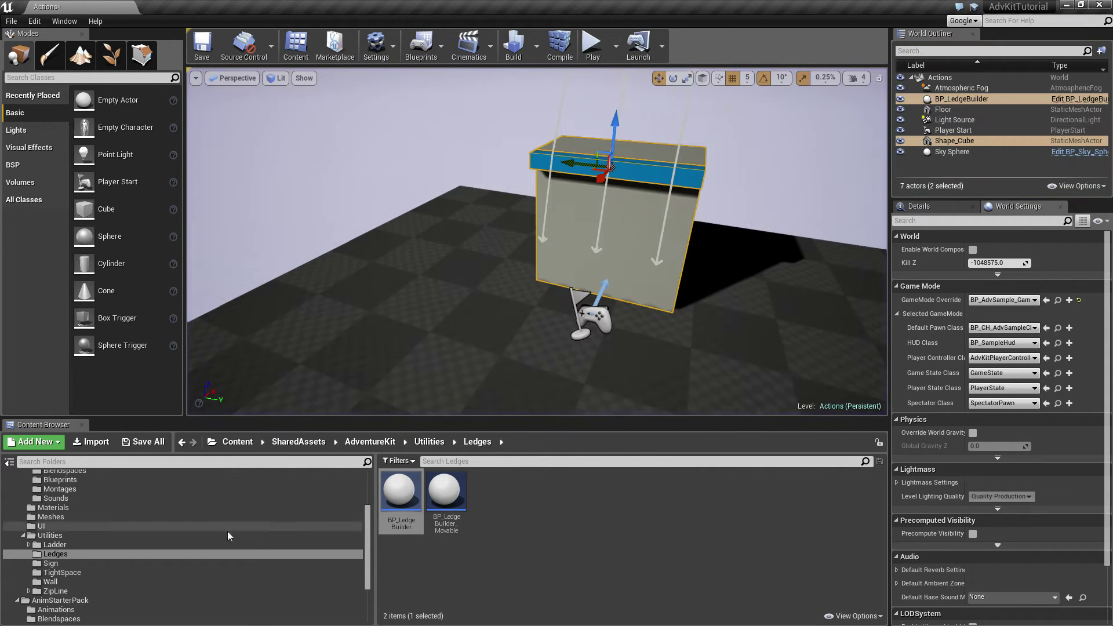
left_click(12, 496)
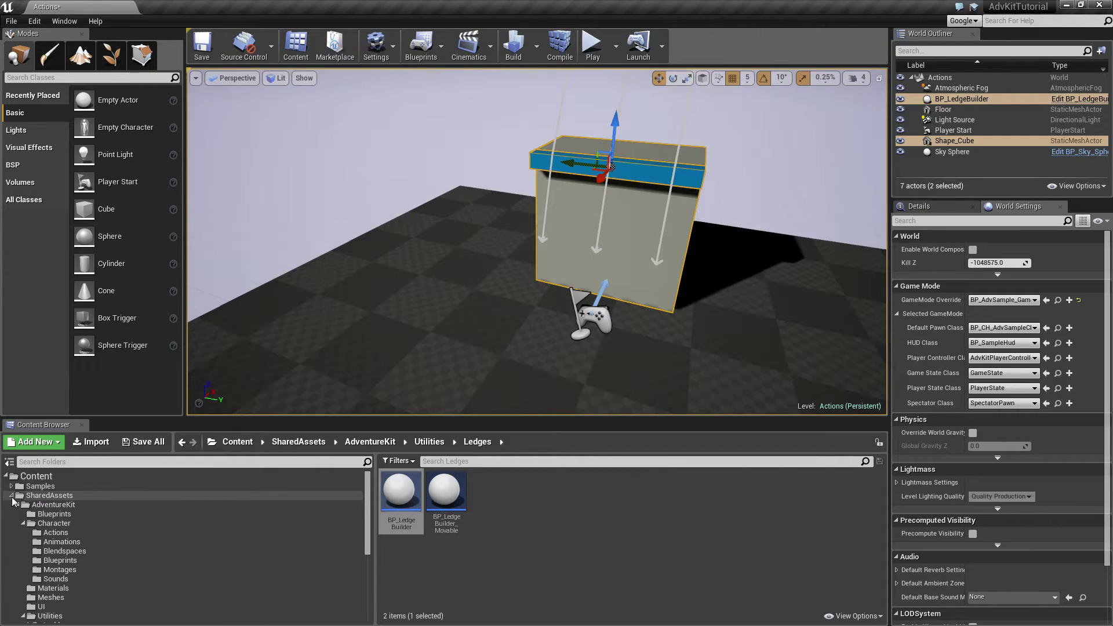
left_click(38, 505)
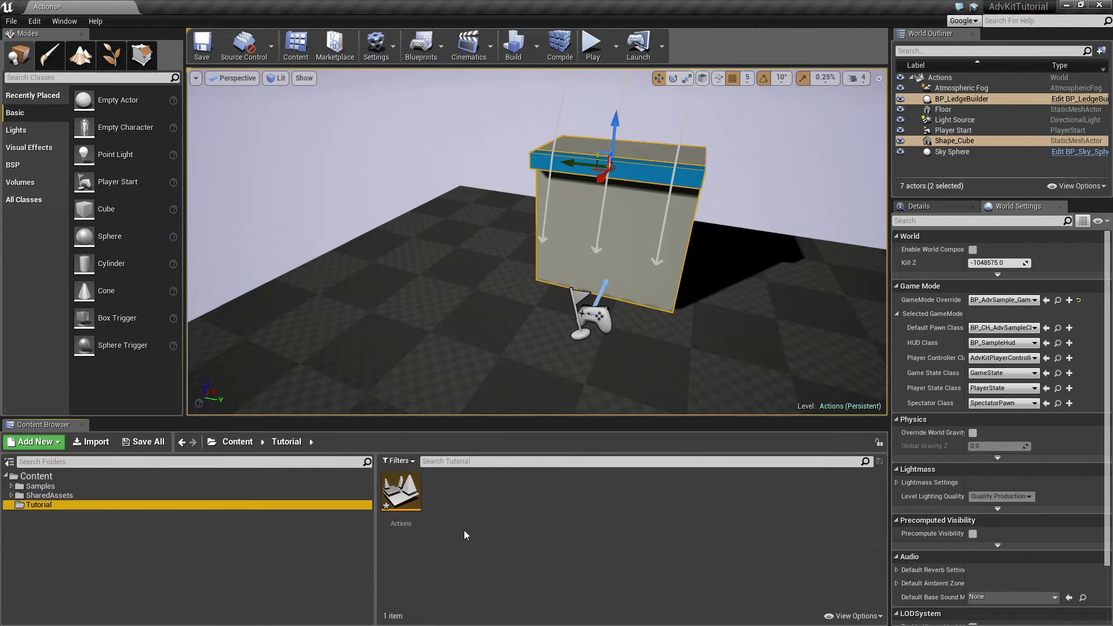
left_click(401, 496)
Step: Create a Blueprint class in the Tutorial folder with BP_CH_AdvSampleCharacter as parent and name it TransitionCharacter
right_click(493, 499)
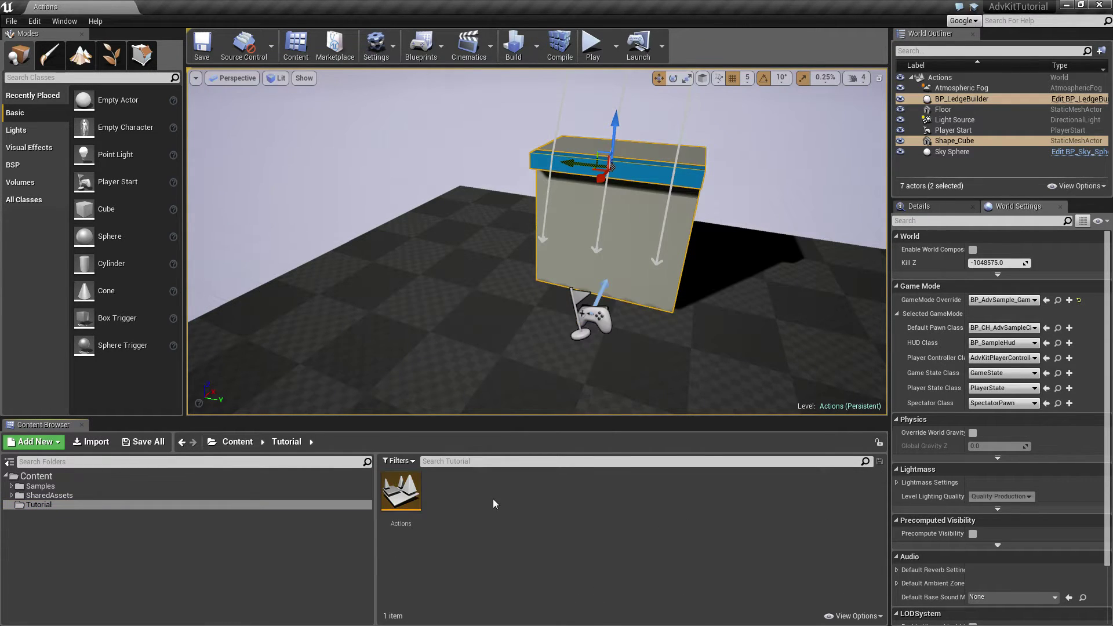
left_click(547, 402)
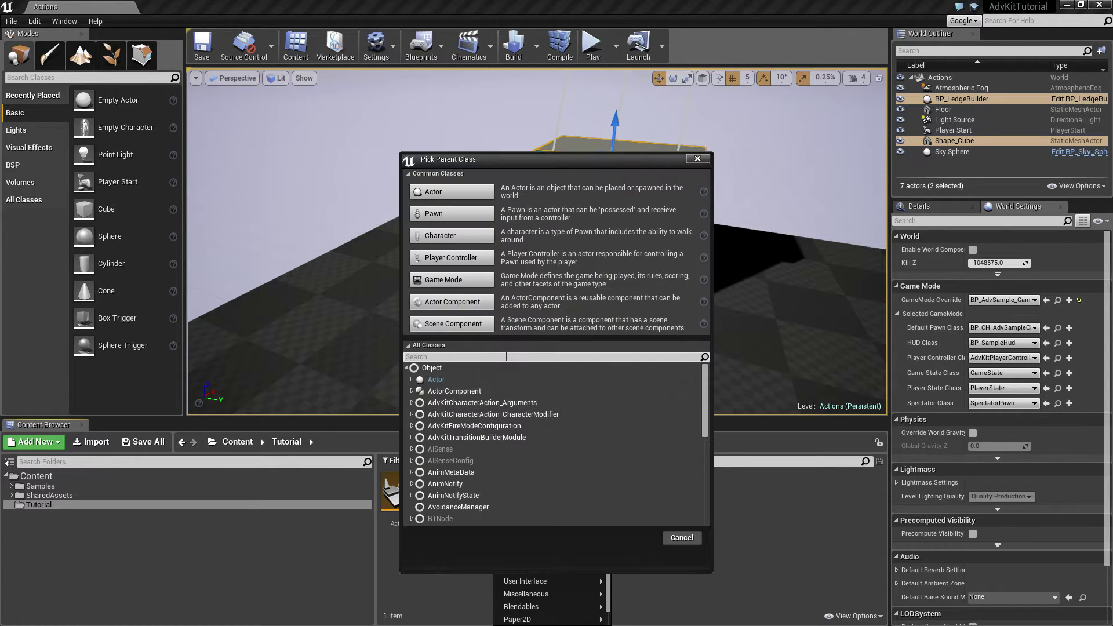
type("adv")
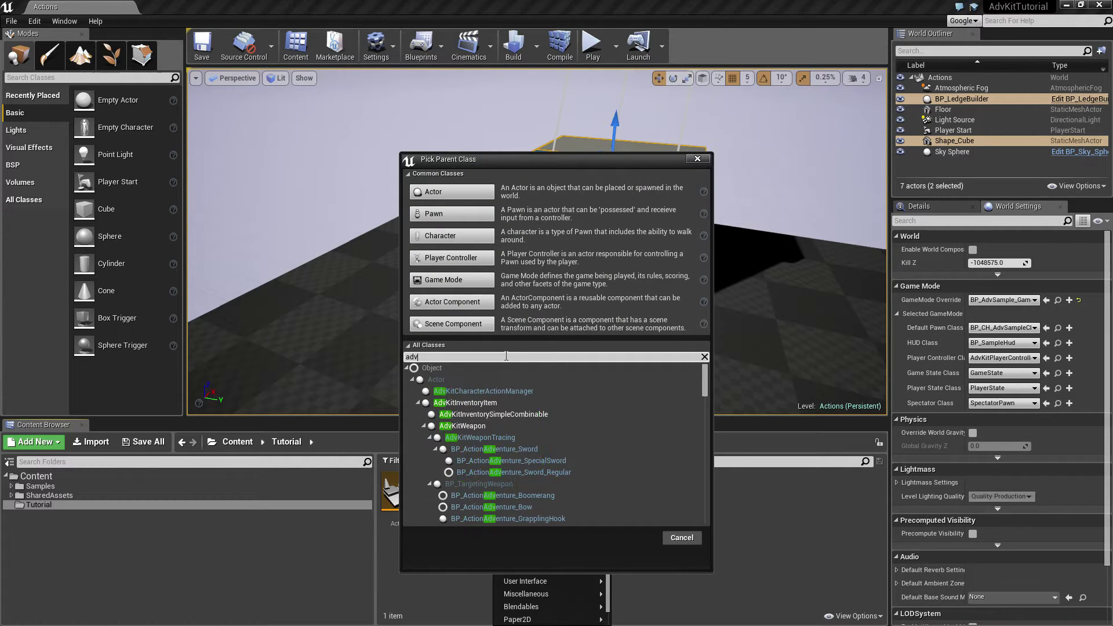
type("s")
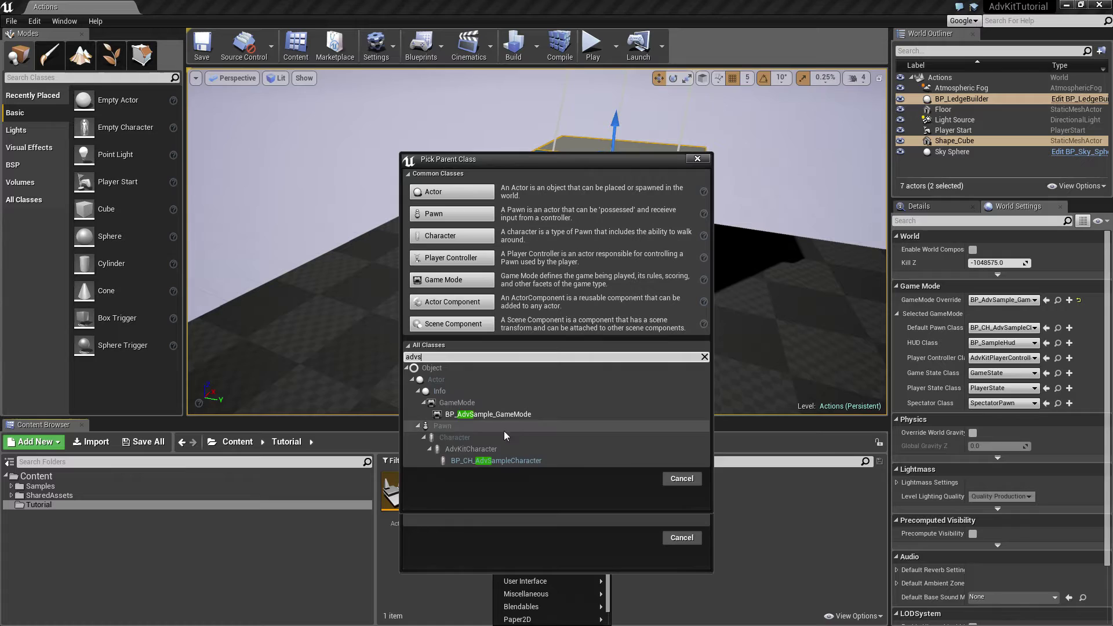
left_click(503, 461)
left_click(636, 479)
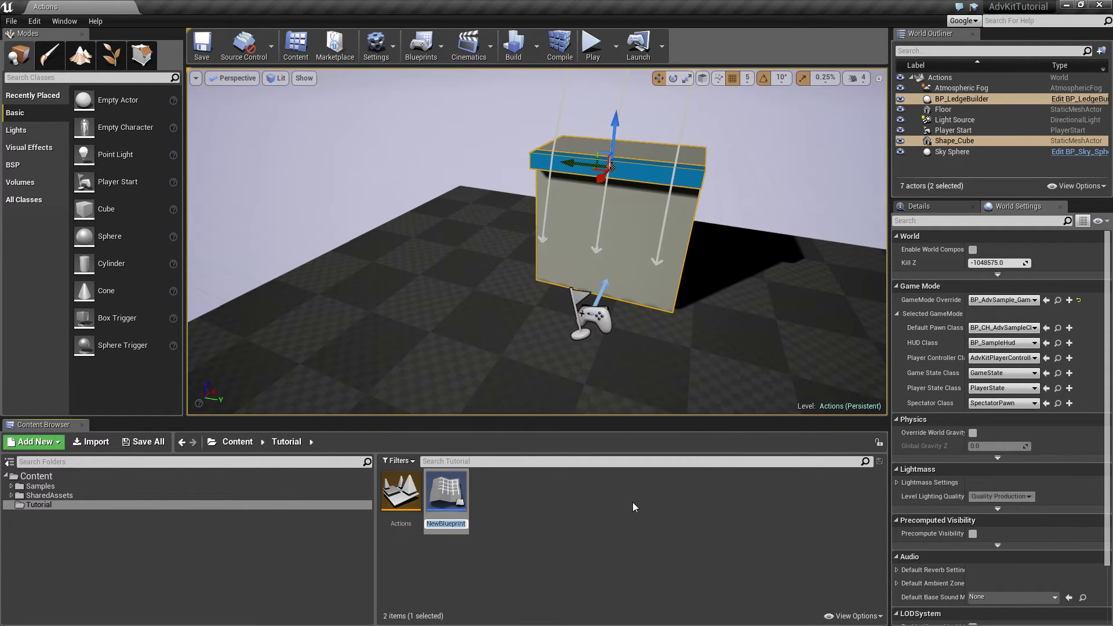
type("Transition Character")
key("Return")
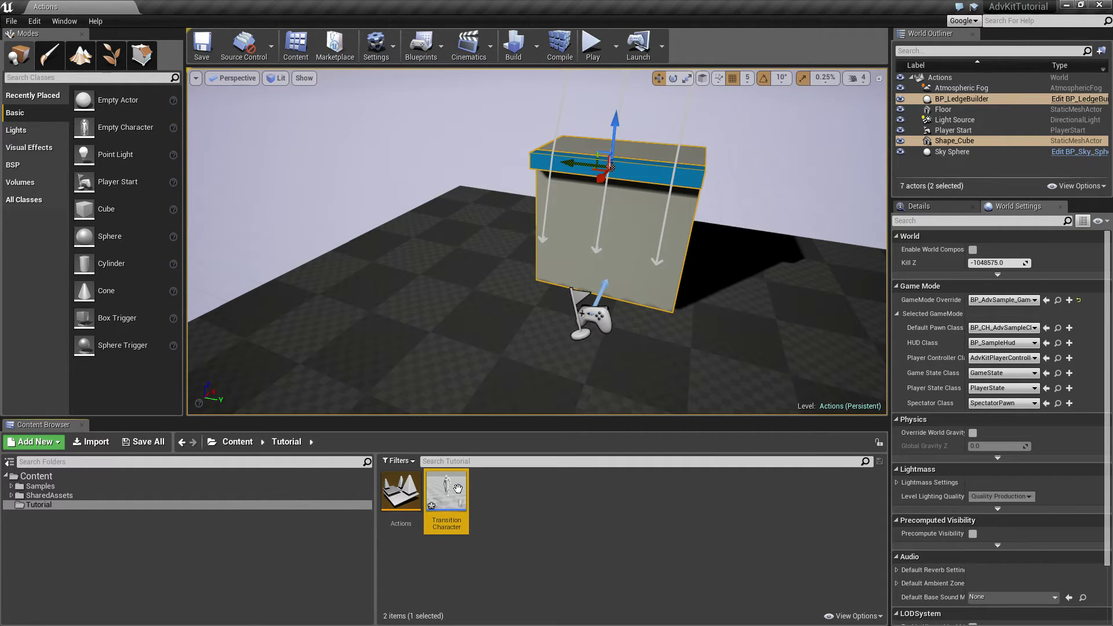
mouse_move(447, 492)
left_click(521, 509)
double_click(457, 502)
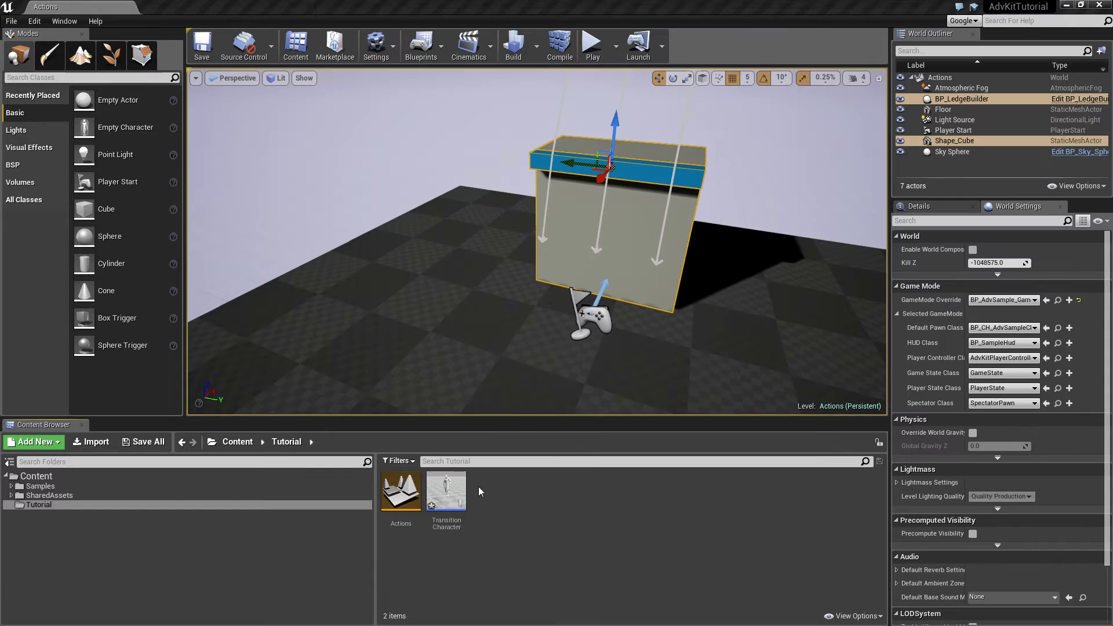
Step: Create a Blueprint class in the Tutorial folder with AdvKitCA_PhysicsTransition as parent and name it CustomPhysicsTransition
right_click(478, 486)
left_click(516, 414)
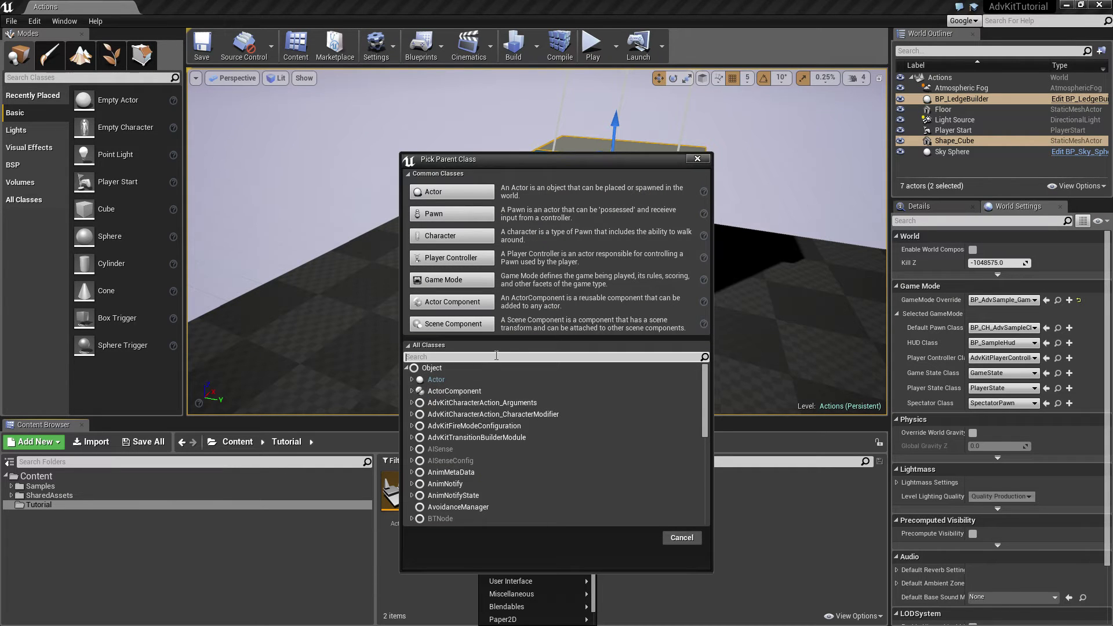
left_click(496, 357)
type("physicstra")
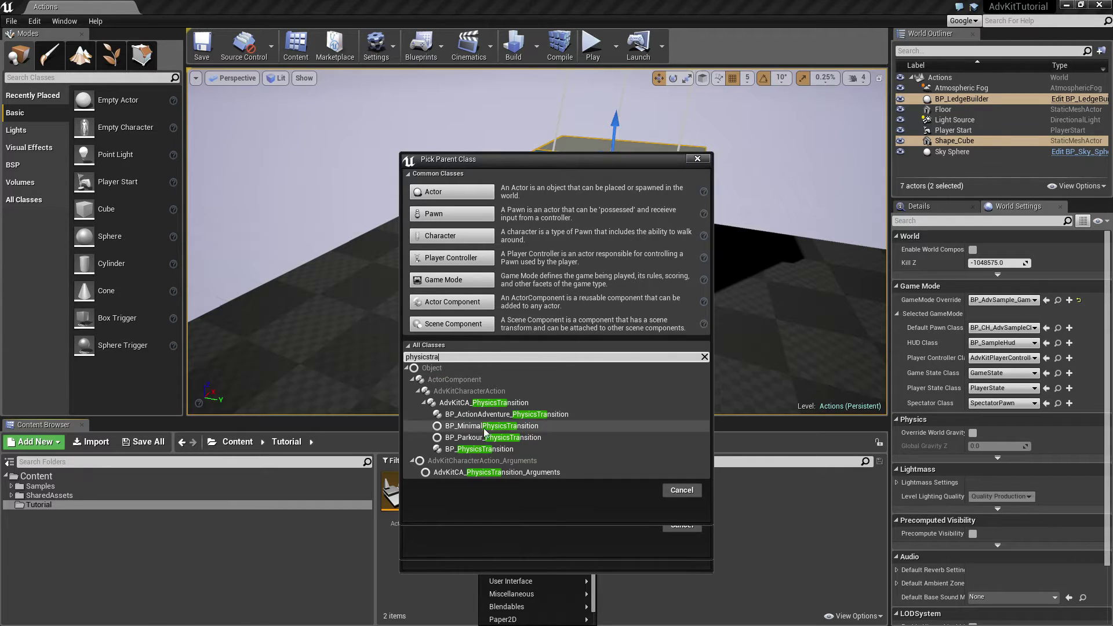
left_click(479, 406)
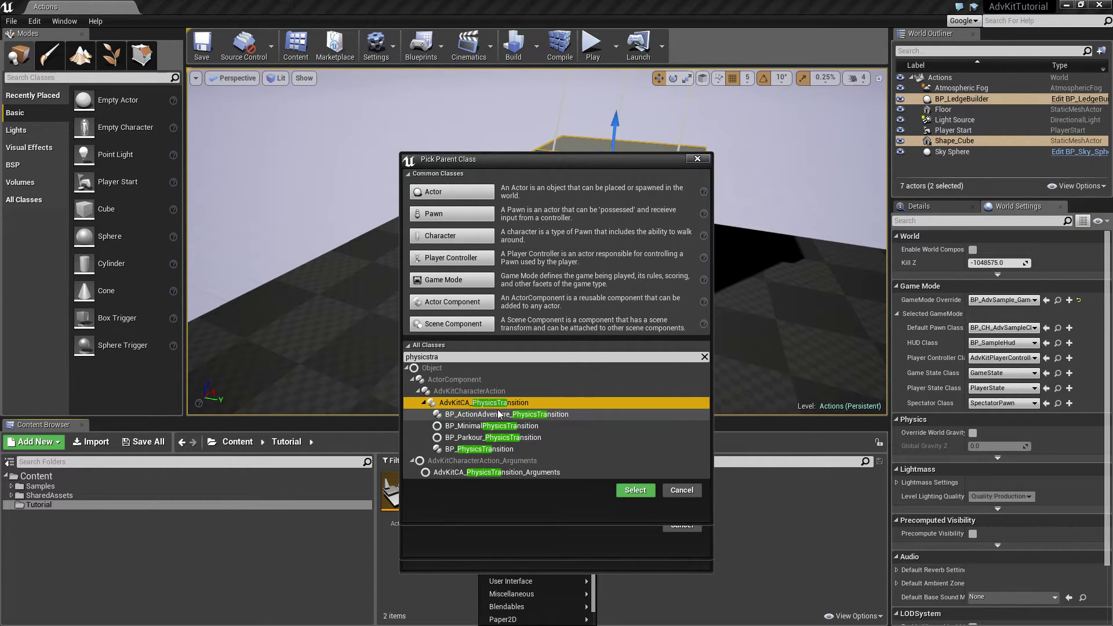
left_click(638, 493)
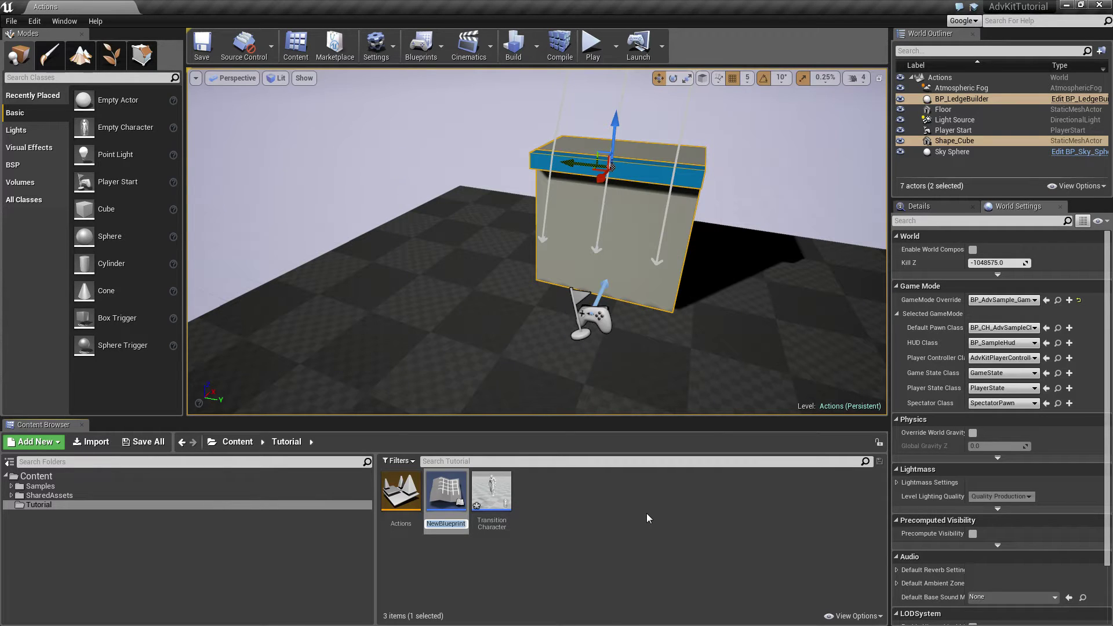
type("Custom")
type("PhysicsTran")
type("sition")
key("Return")
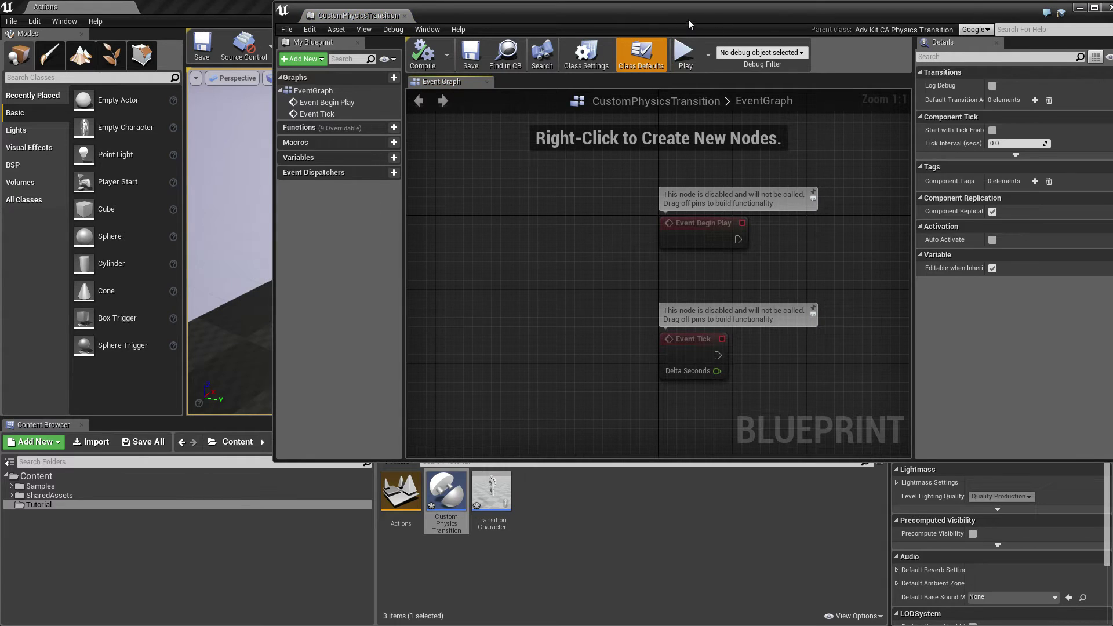
Step: Review the CustomPhysicsTransition Blueprint alongside the ledge in the level and close its editor
left_click_drag(687, 19, 569, 317)
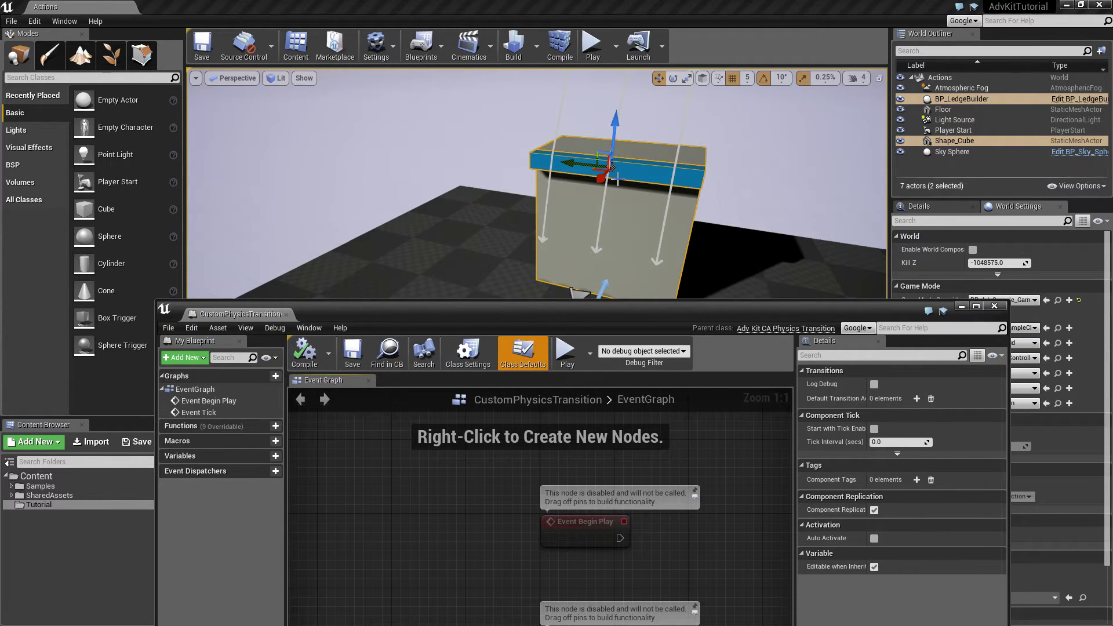
right_click_drag(629, 177, 643, 162)
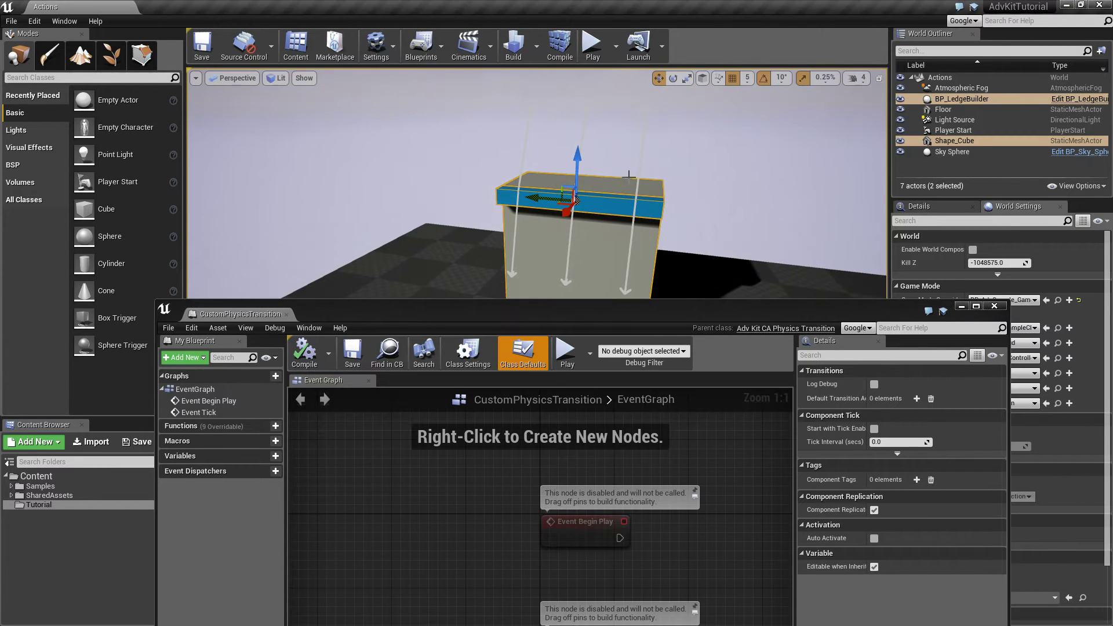
left_click_drag(528, 310, 530, 255)
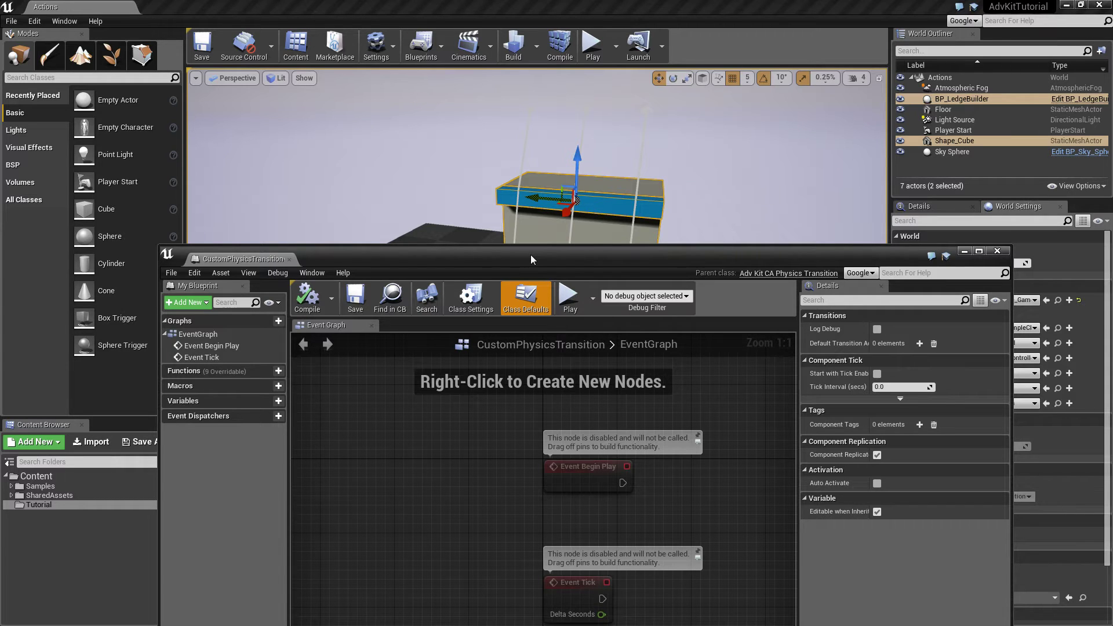
left_click_drag(531, 255, 506, 224)
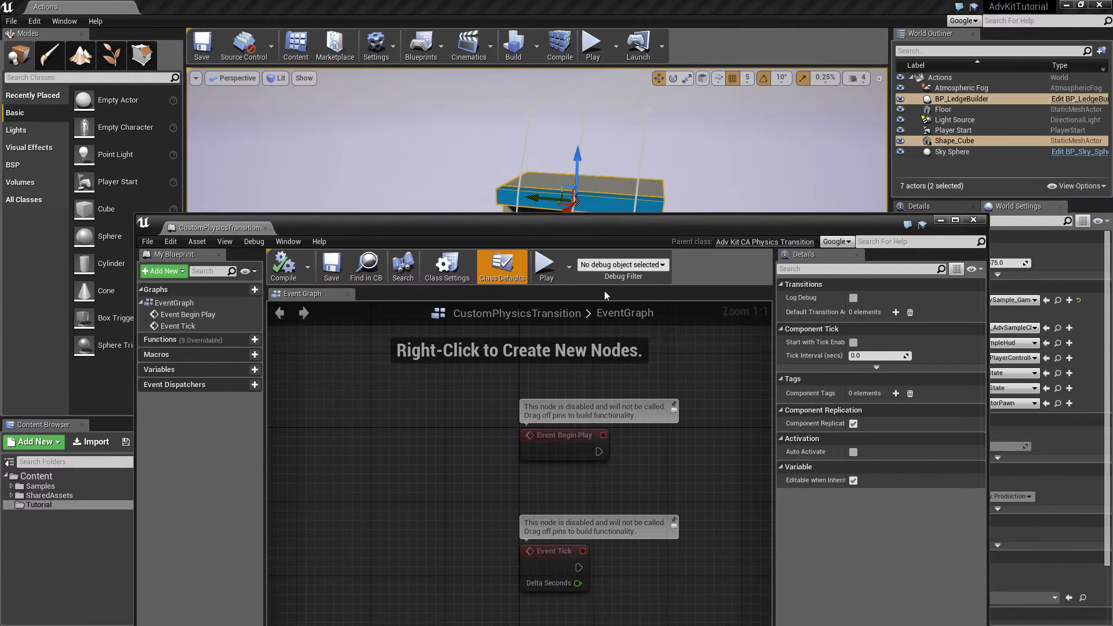
middle_click(220, 226)
Step: Open the TransitionCharacter Blueprint and filter its class defaults for "action"
left_click(503, 491)
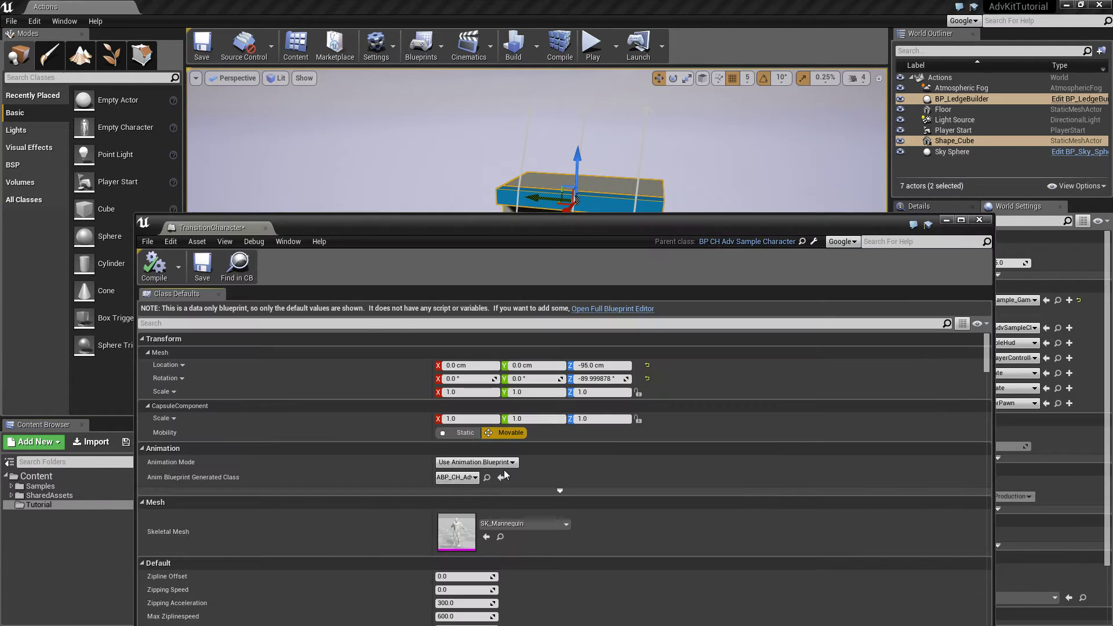
left_click_drag(520, 231, 634, 88)
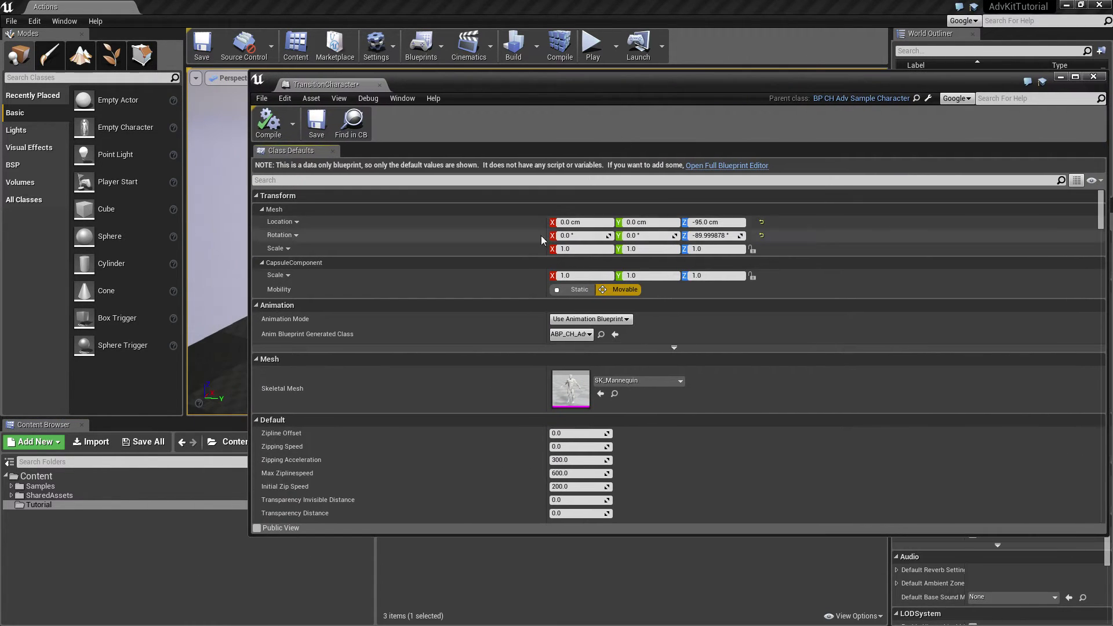
left_click(505, 179)
type("action")
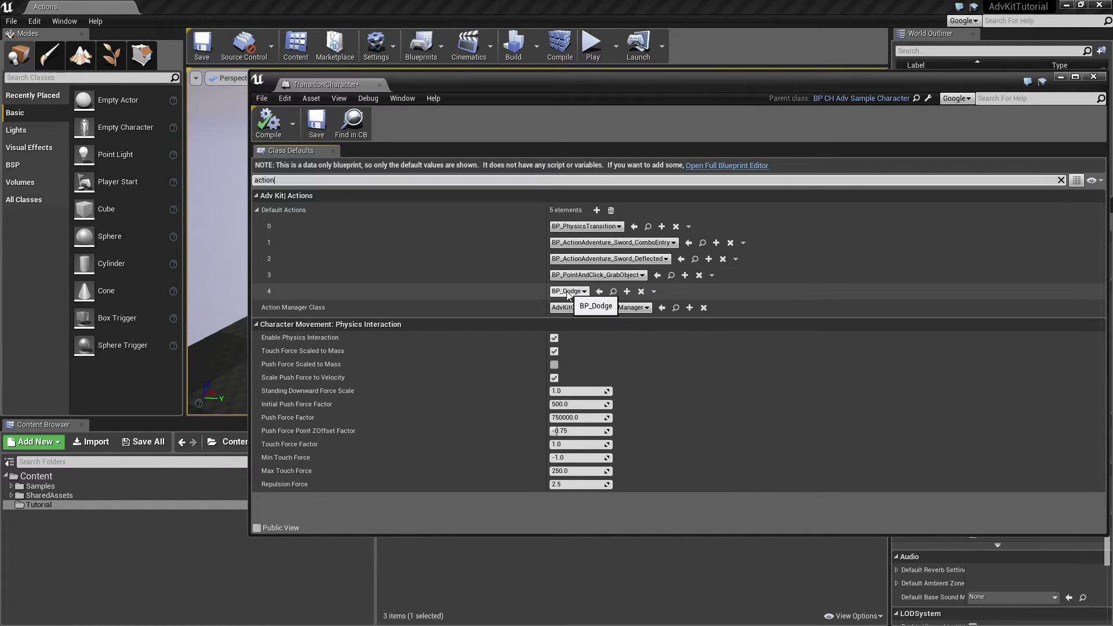
Step: Empty TransitionCharacter's Default Actions array and add CustomPhysicsTransition as its only element
left_click(617, 211)
left_click(597, 211)
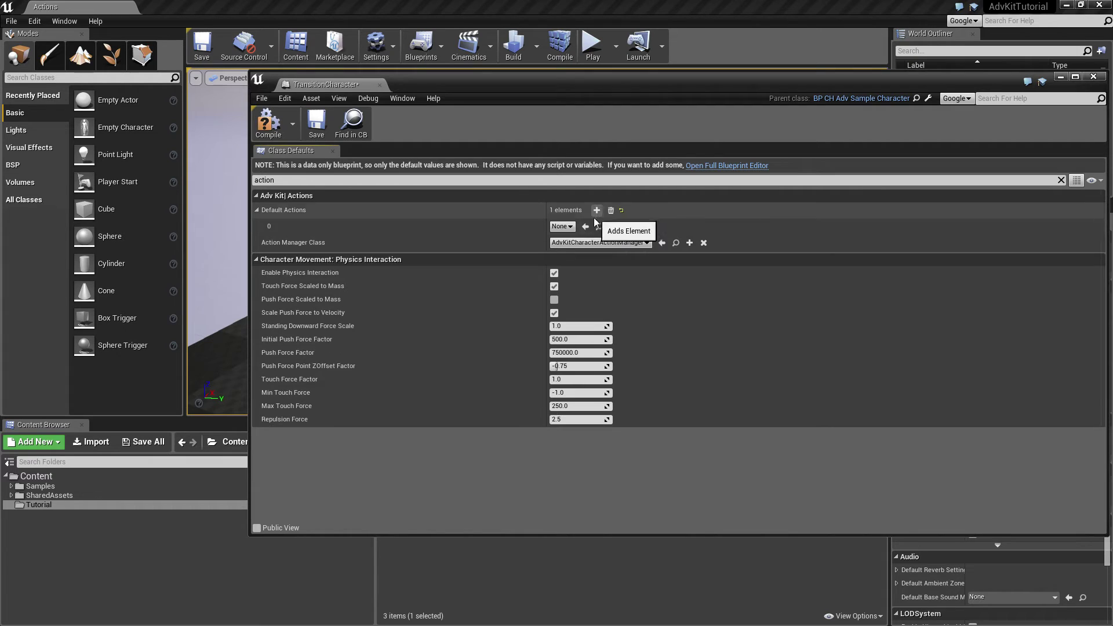
left_click(563, 227)
left_click(566, 228)
left_click_drag(575, 76, 564, 26)
left_click(435, 509)
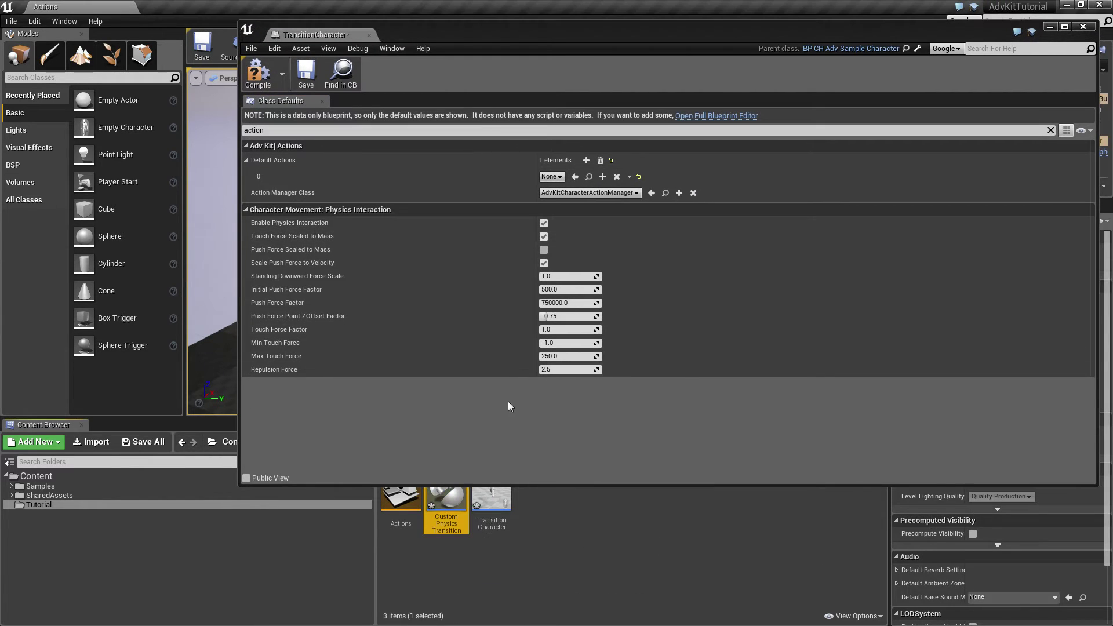
left_click(575, 176)
Step: Compile and save the TransitionCharacter Blueprint and close its editor
left_click(261, 80)
left_click(306, 81)
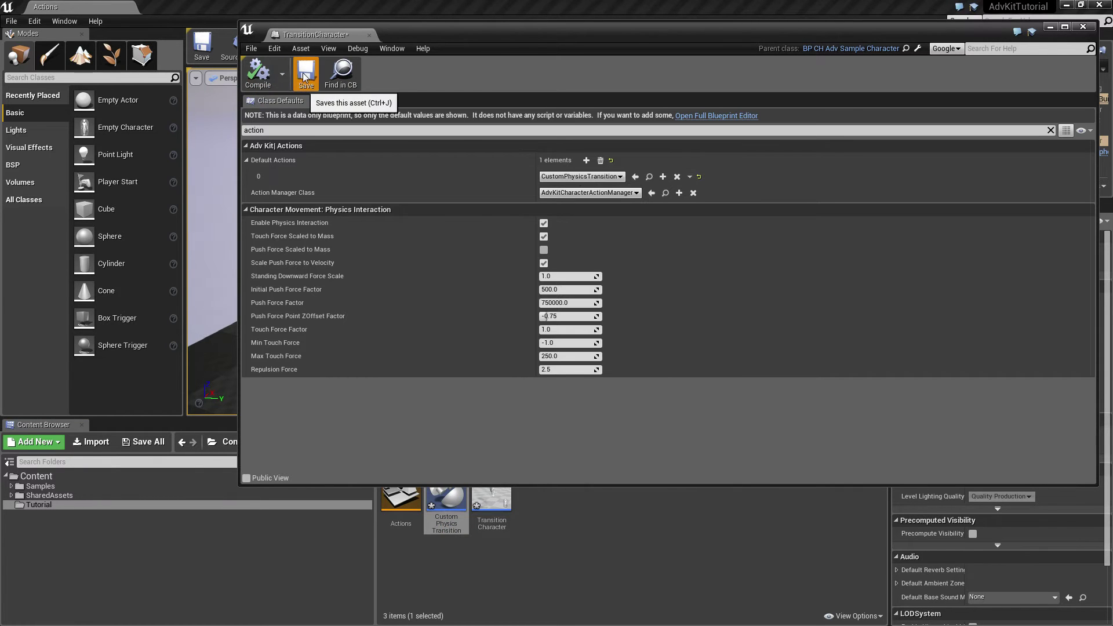
middle_click(317, 33)
Step: Place a TransitionCharacter on the floor in front of the cube and set its Auto Possess Player to Player 0
scroll(641, 102, "down", 5)
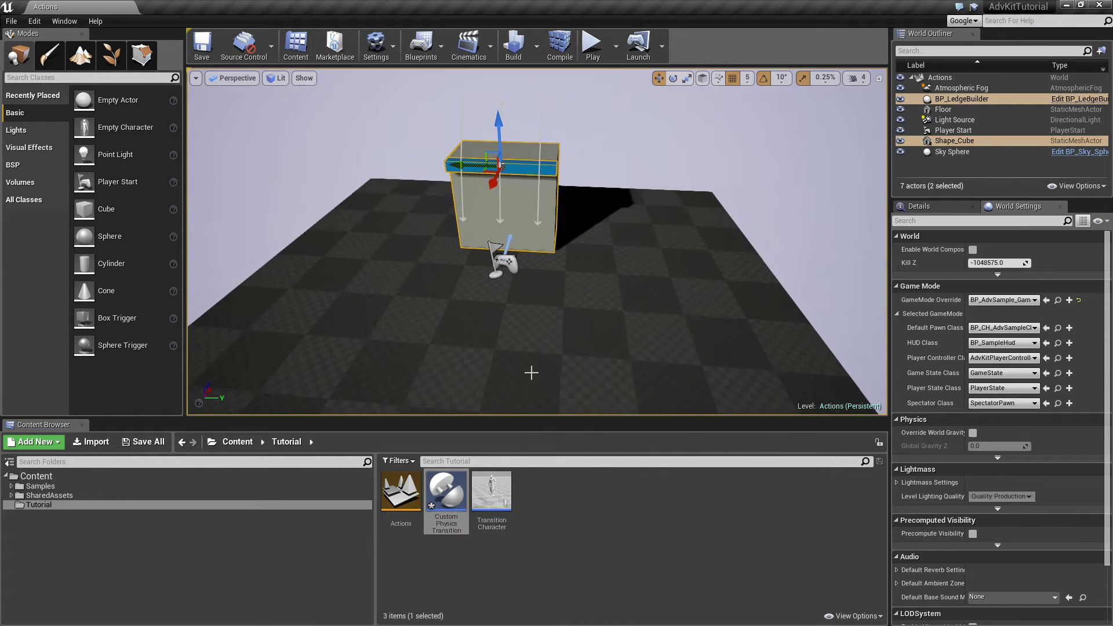
left_click_drag(492, 490, 472, 313)
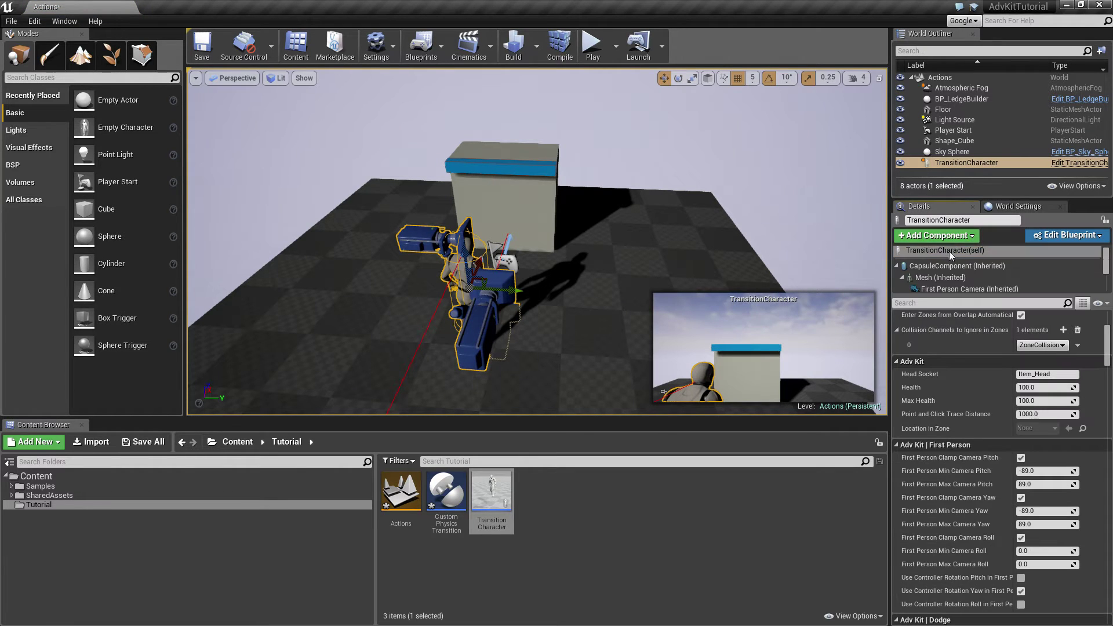
left_click(921, 302)
type("aut")
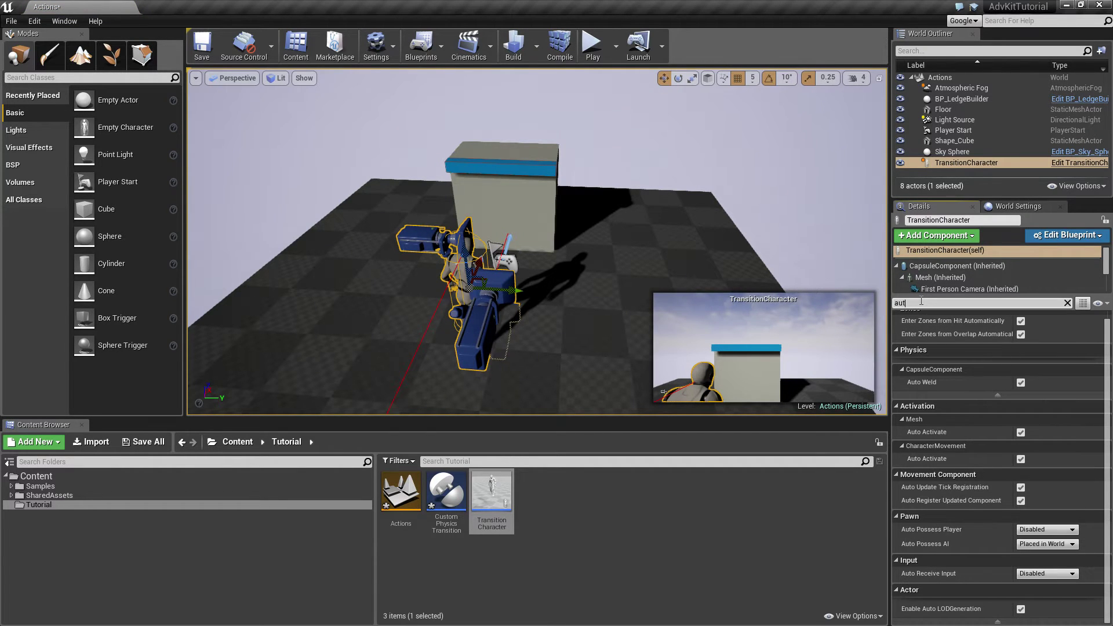
type("o pos")
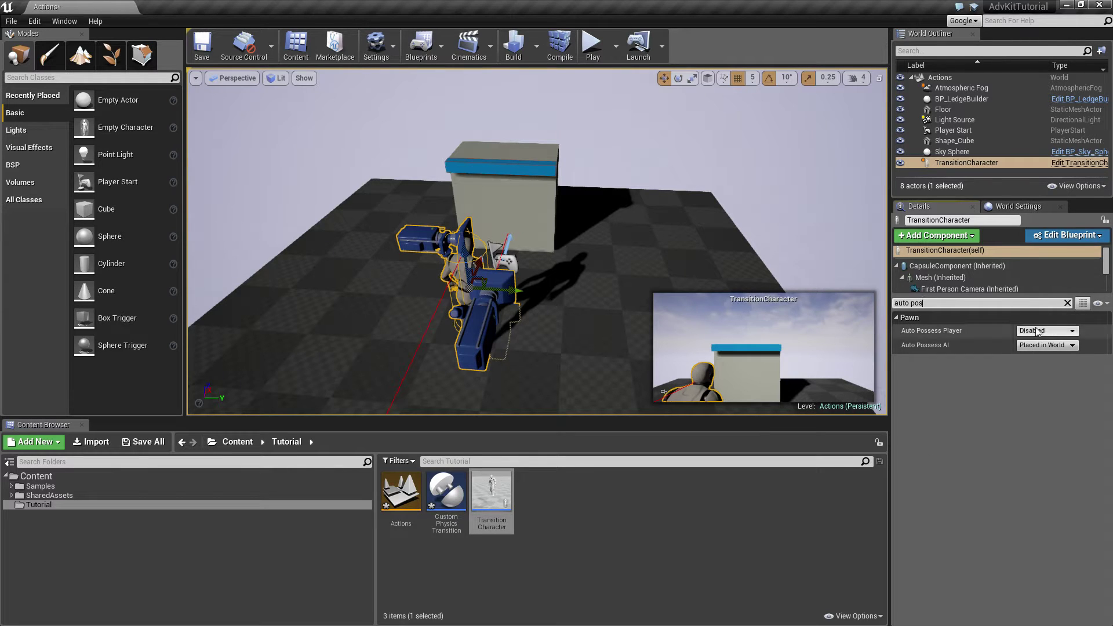
left_click(1042, 331)
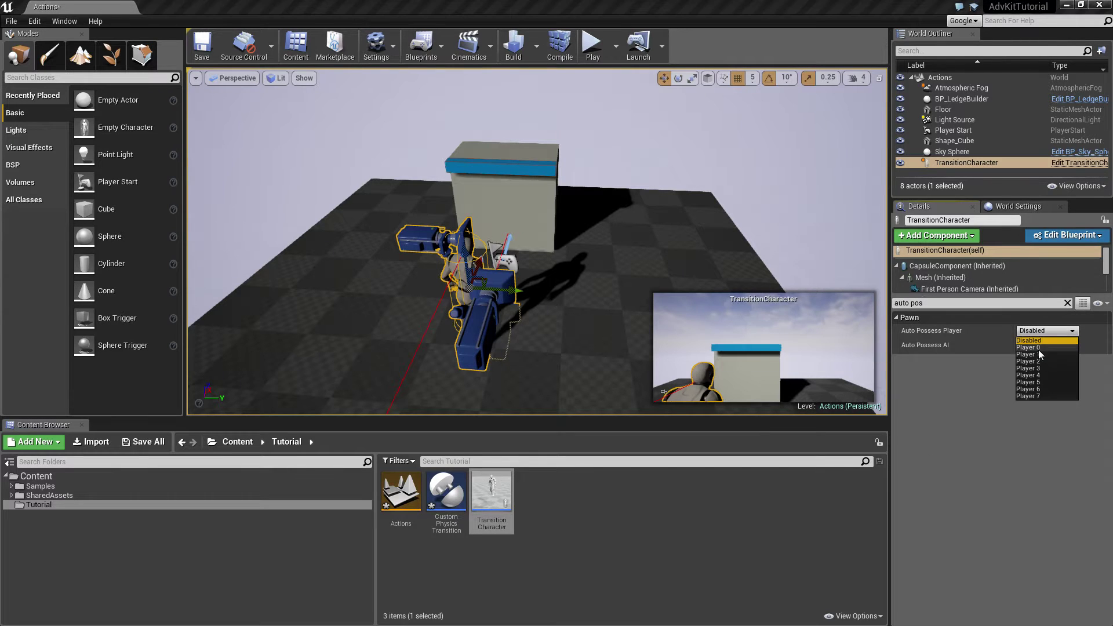
left_click(1038, 348)
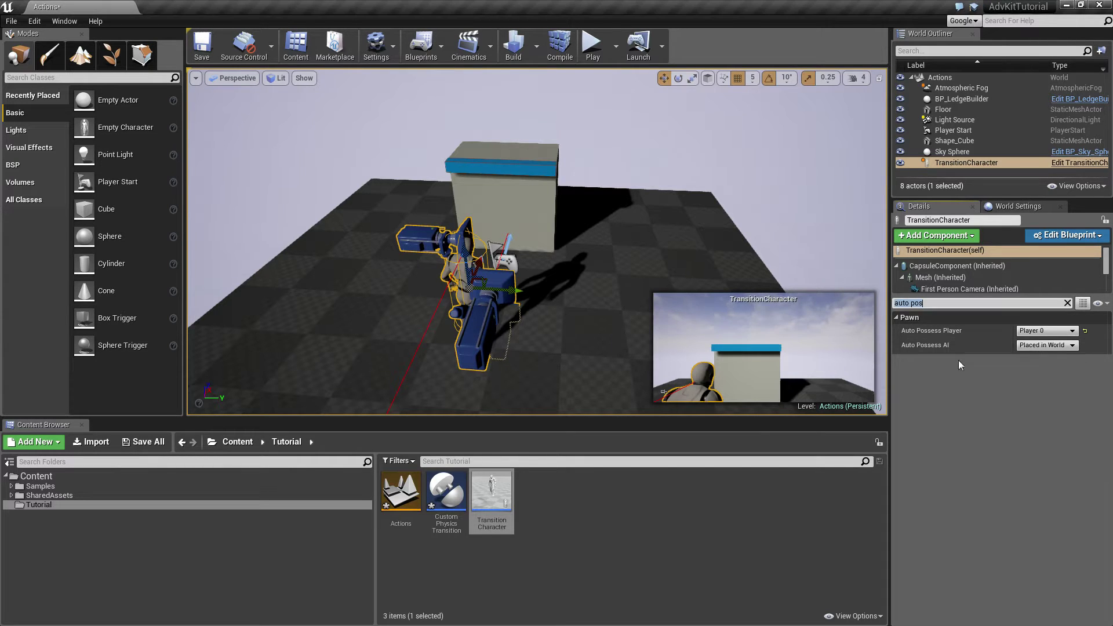
Step: Play-test the placed TransitionCharacter by running it around and against the cube below the ledge, and stop the session
left_click(593, 45)
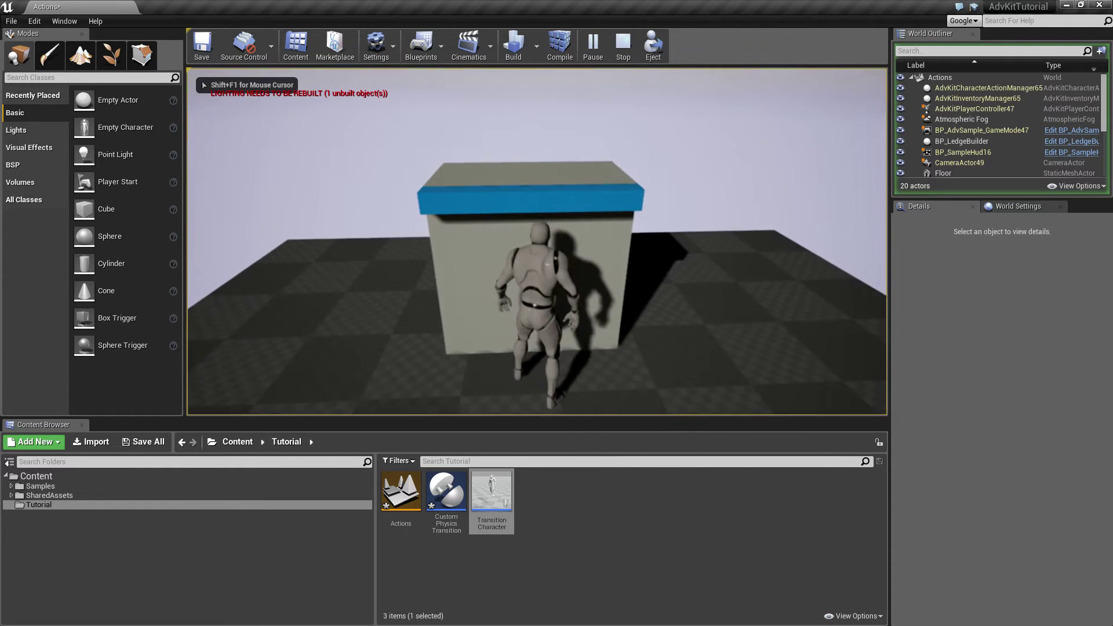
key("a")
key("d")
key("w")
key("d")
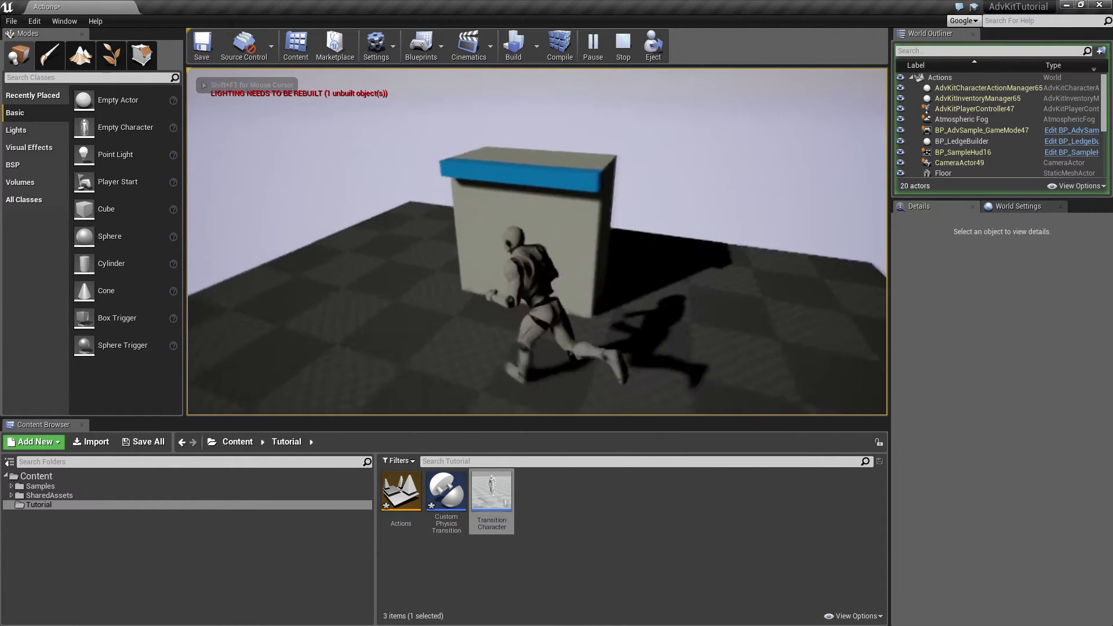
key("w")
key("s")
key("w")
key("d")
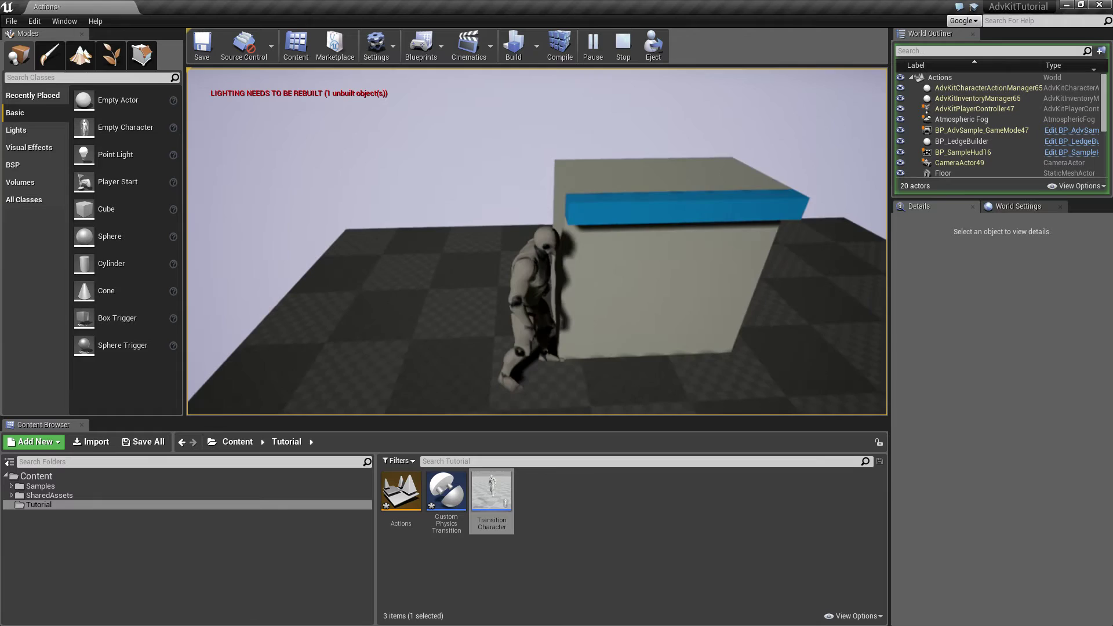
key("s")
key("w")
key("s")
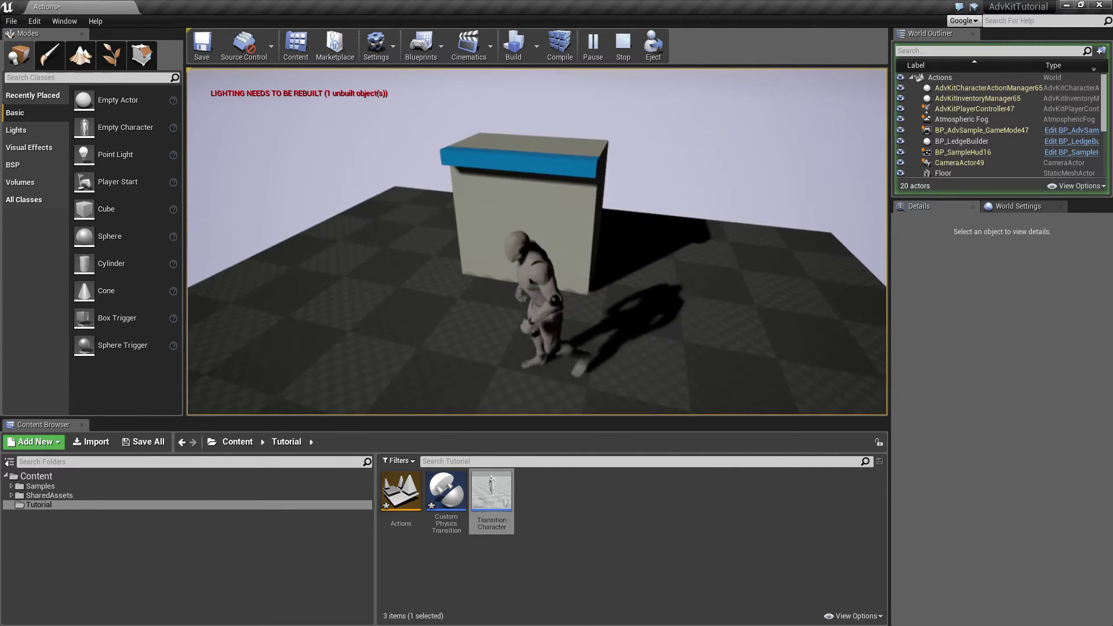
key("Escape")
Step: Open CustomPhysicsTransition and add a Default Transition Actions element with From Mode Walking and To Mode Ledge Climbing
left_click(446, 498)
double_click(452, 515)
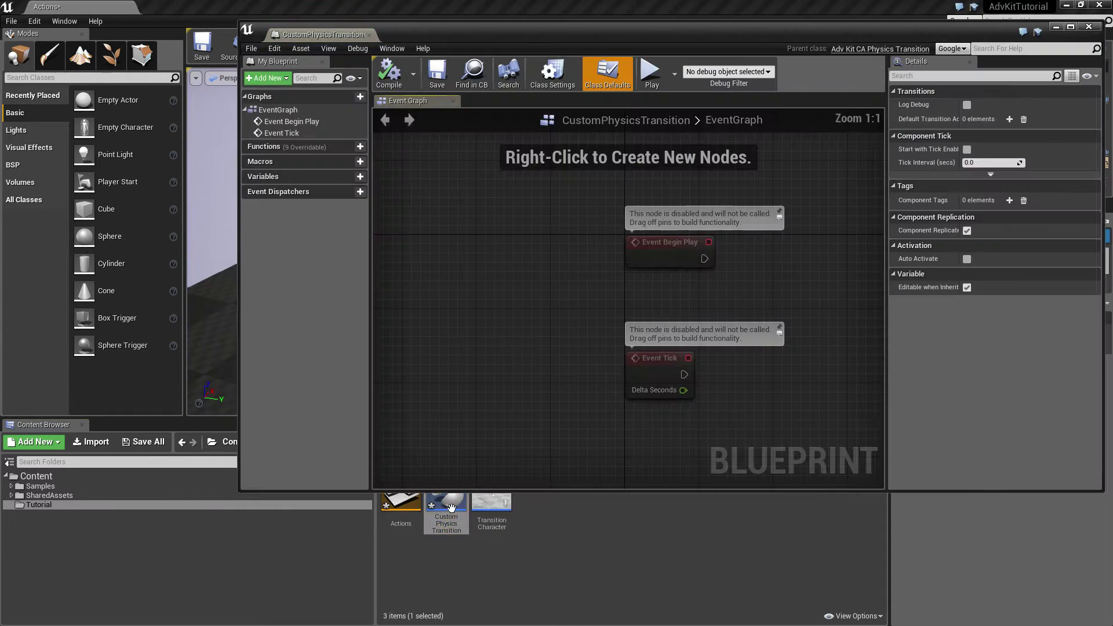
left_click_drag(809, 40, 736, 59)
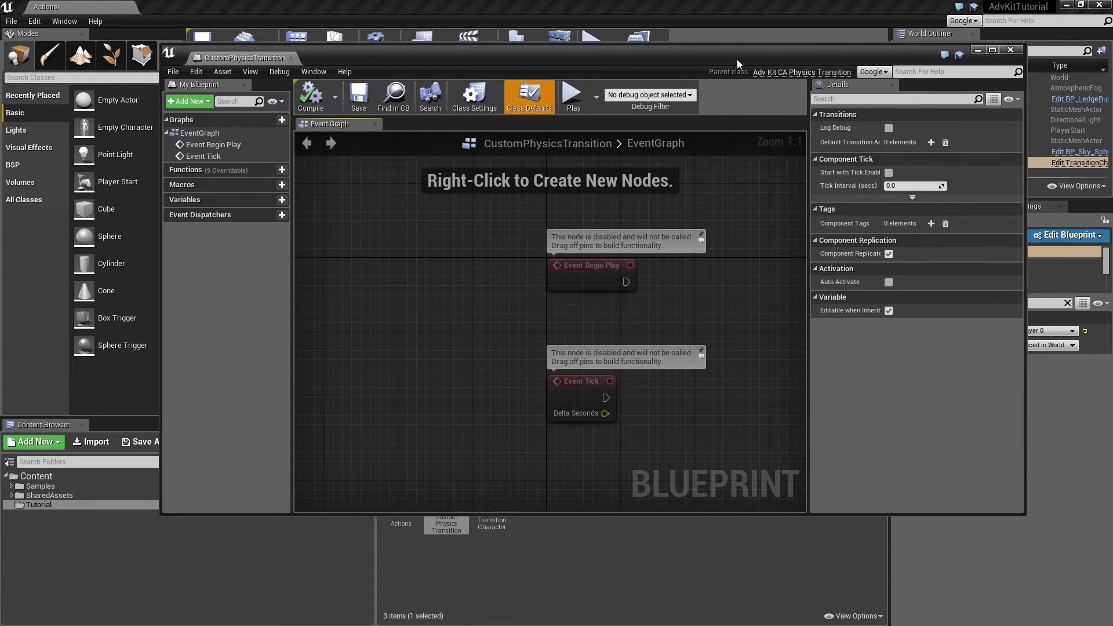
left_click(931, 146)
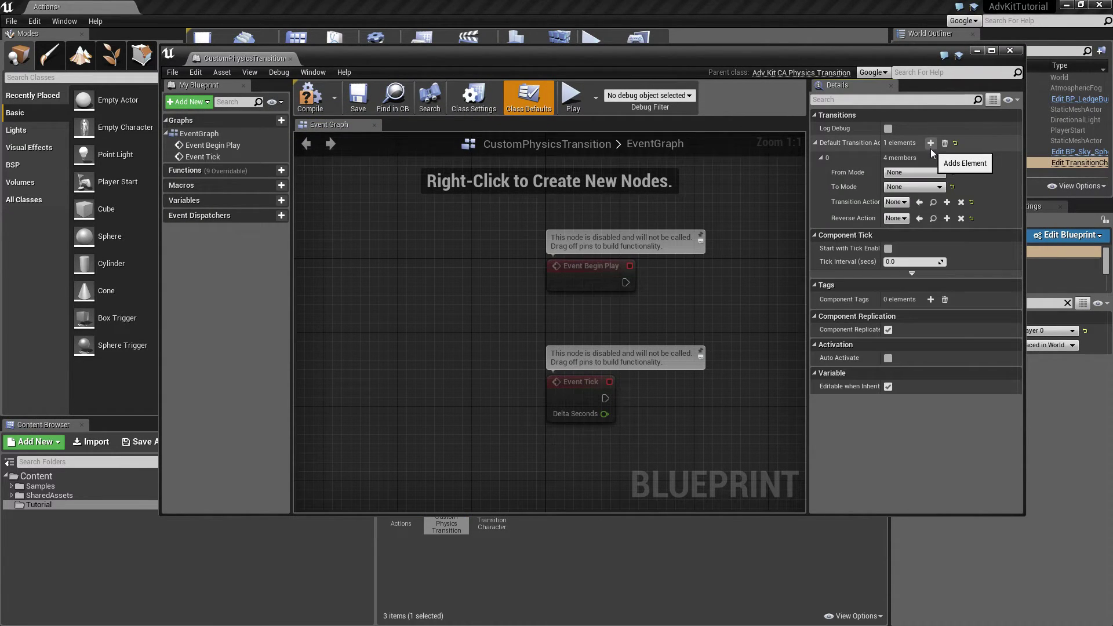
left_click(896, 173)
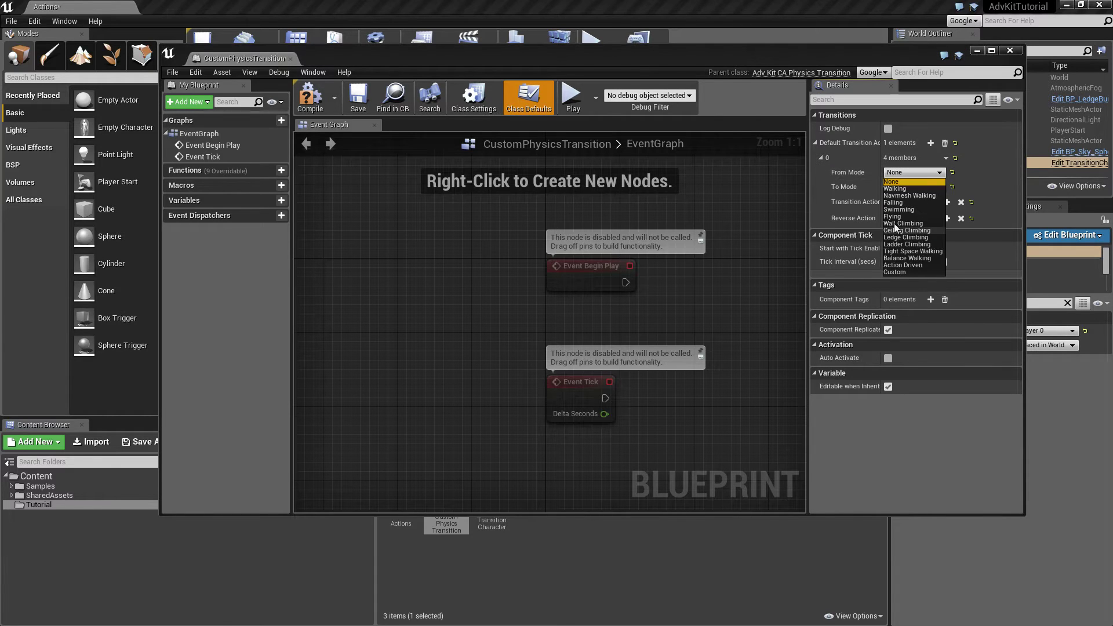
left_click(898, 189)
left_click(900, 188)
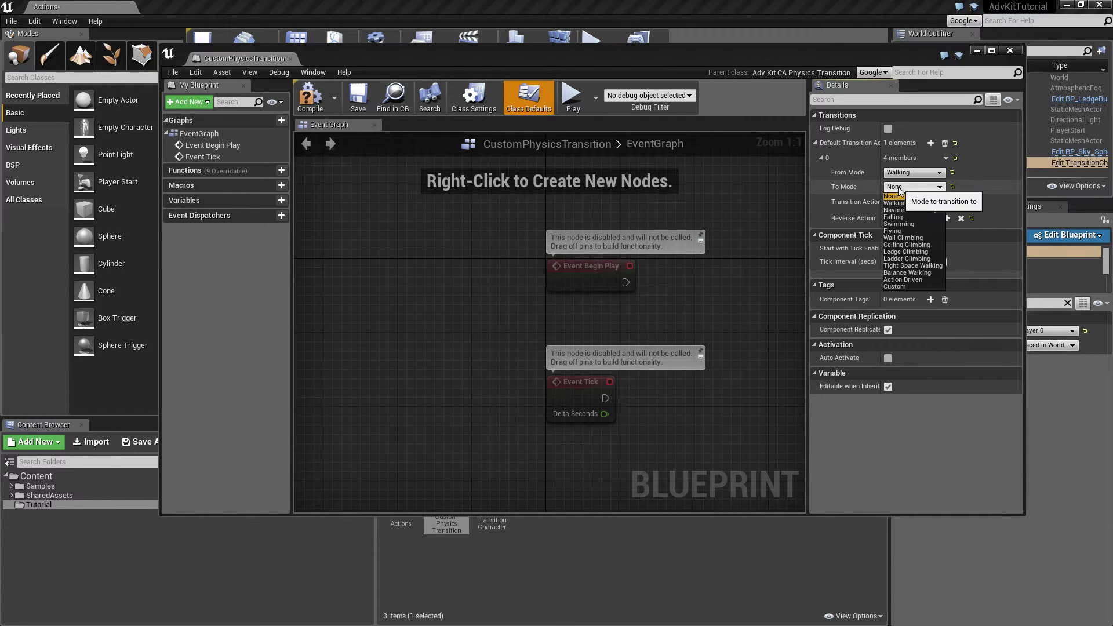
left_click(905, 251)
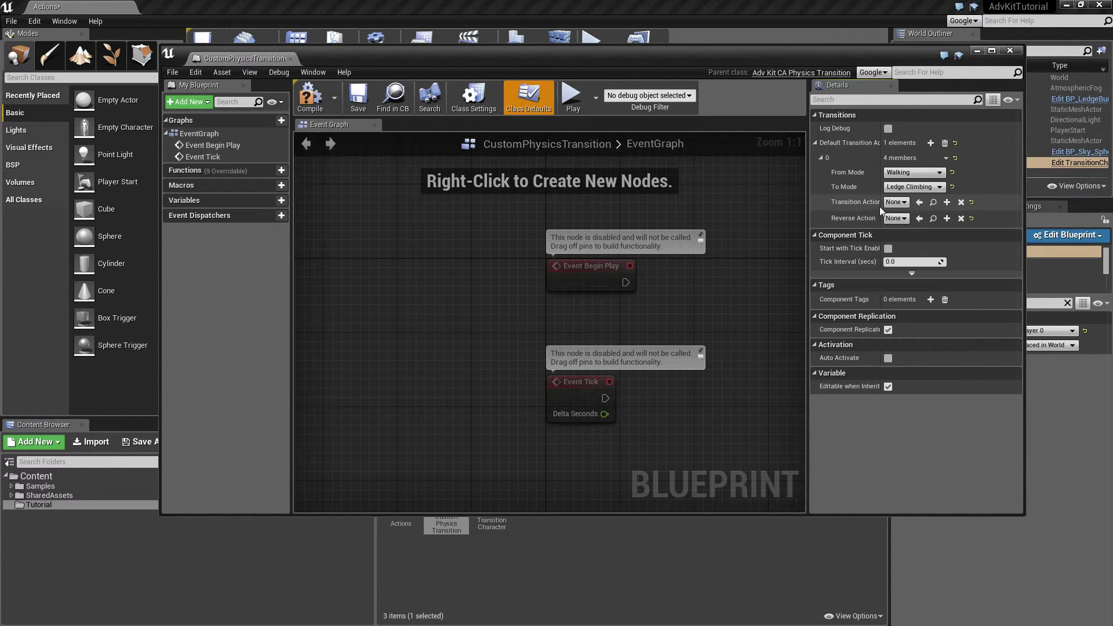
left_click_drag(881, 207, 895, 208)
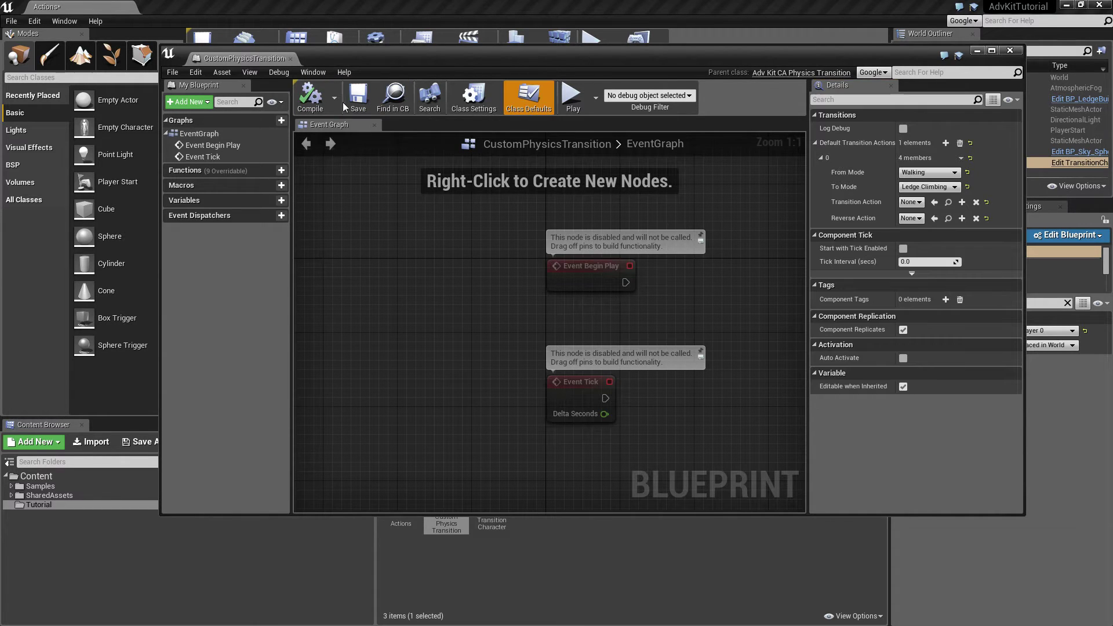
Step: Move and shrink the CustomPhysicsTransition editor window so the Tutorial folder's assets are uncovered
left_click_drag(433, 65, 459, 53)
left_click(582, 502)
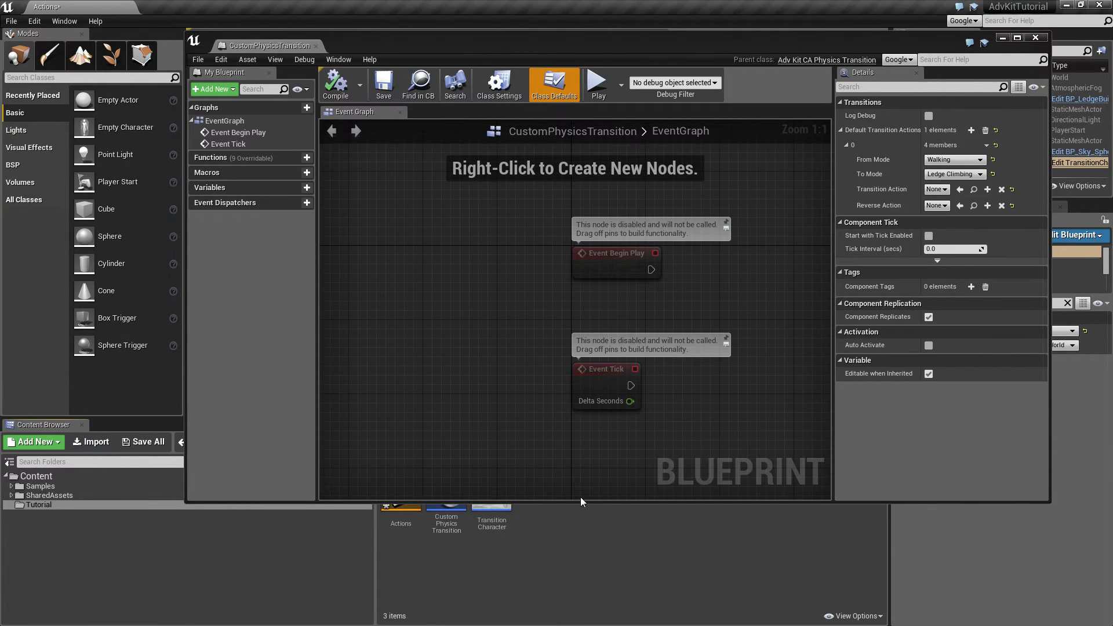
left_click_drag(580, 501, 580, 436)
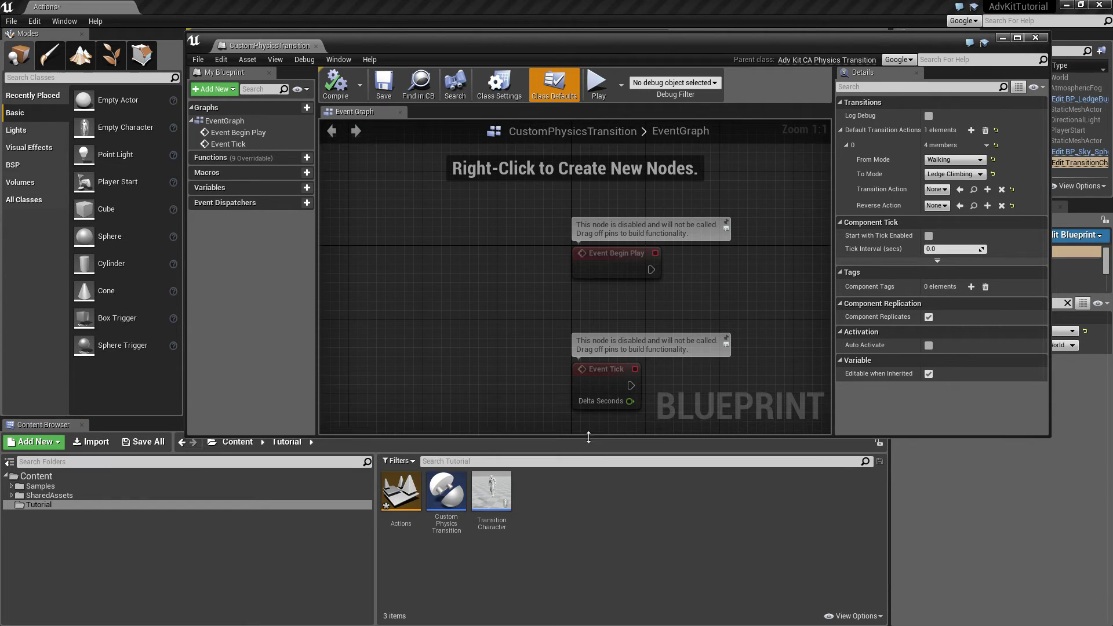
Step: Create a Blueprint Class in the Tutorial folder with AdvKitCA_ZoneTransition_NoAnim as its parent class
right_click(547, 503)
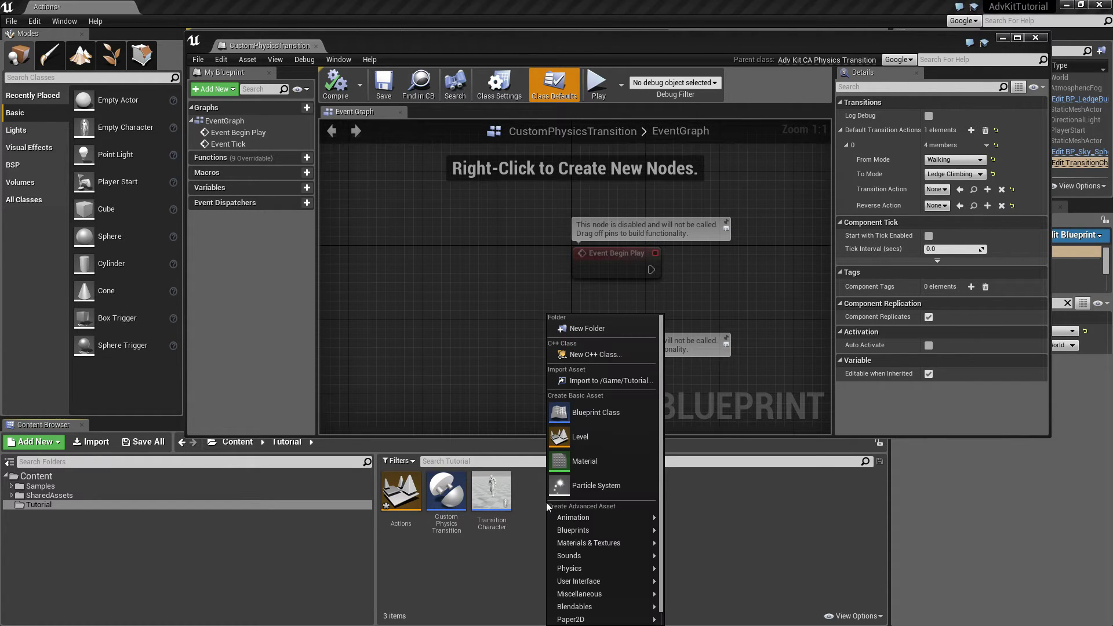
left_click(573, 414)
left_click(471, 357)
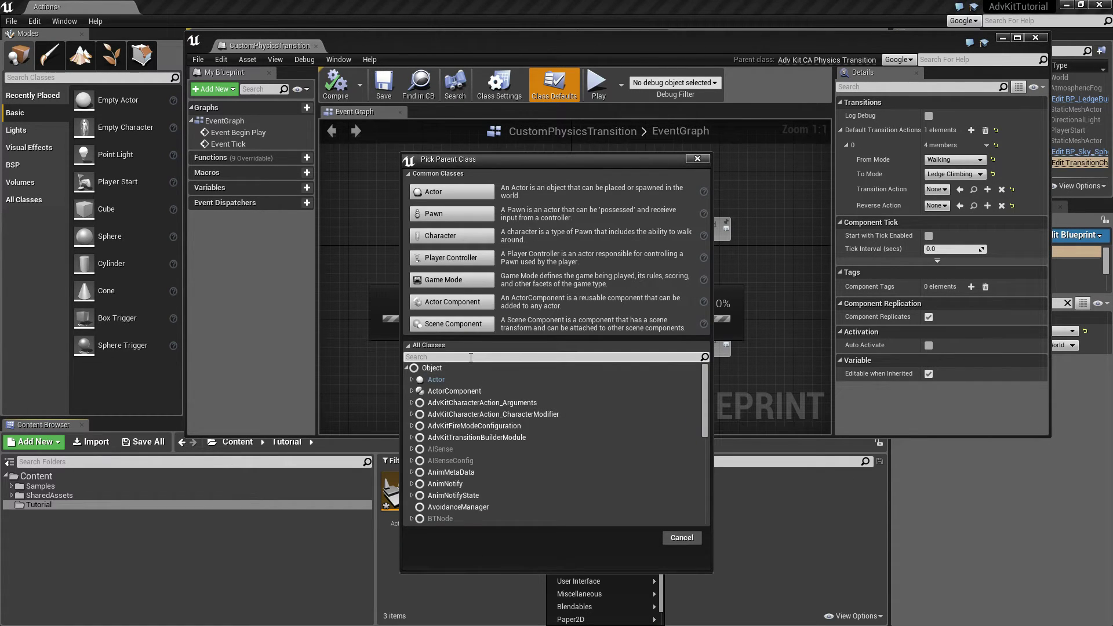
type("zonetransi")
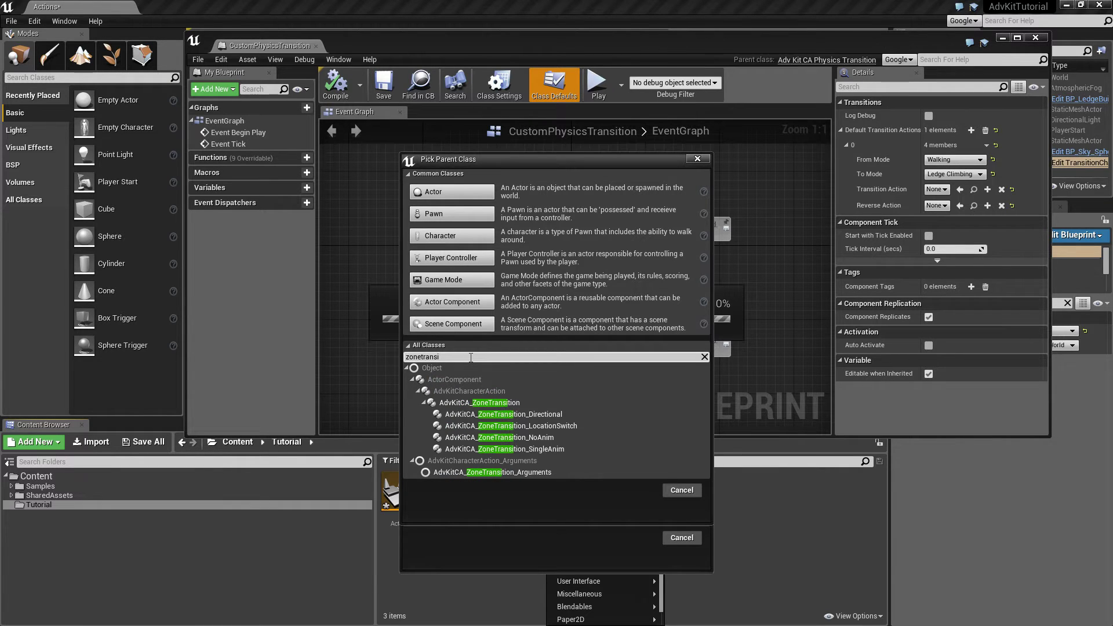
left_click(470, 415)
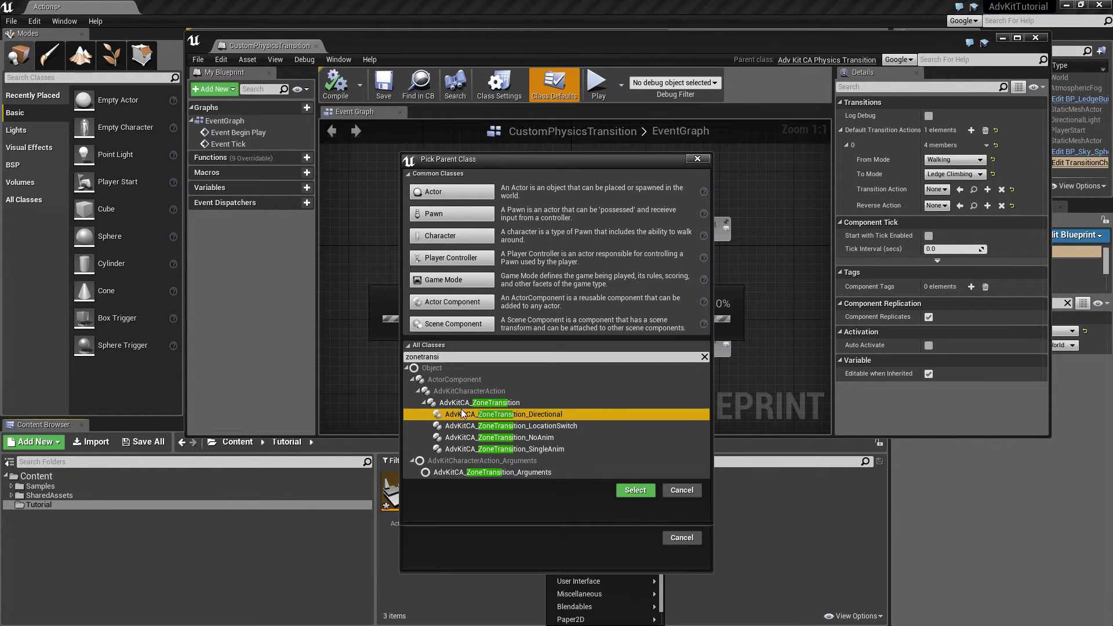
left_click(472, 403)
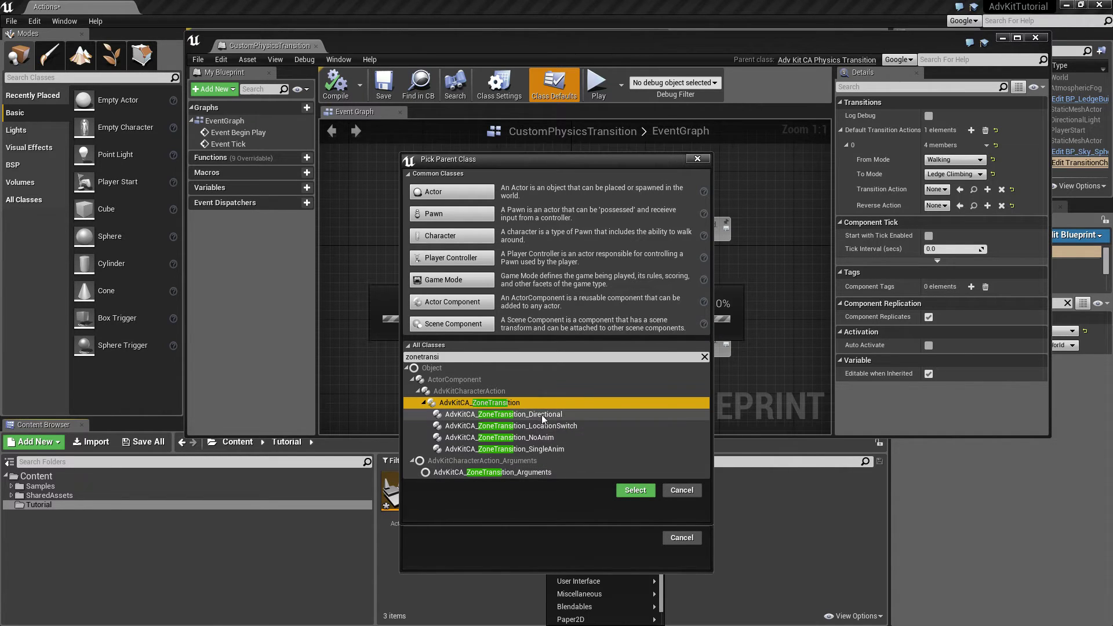
left_click(561, 439)
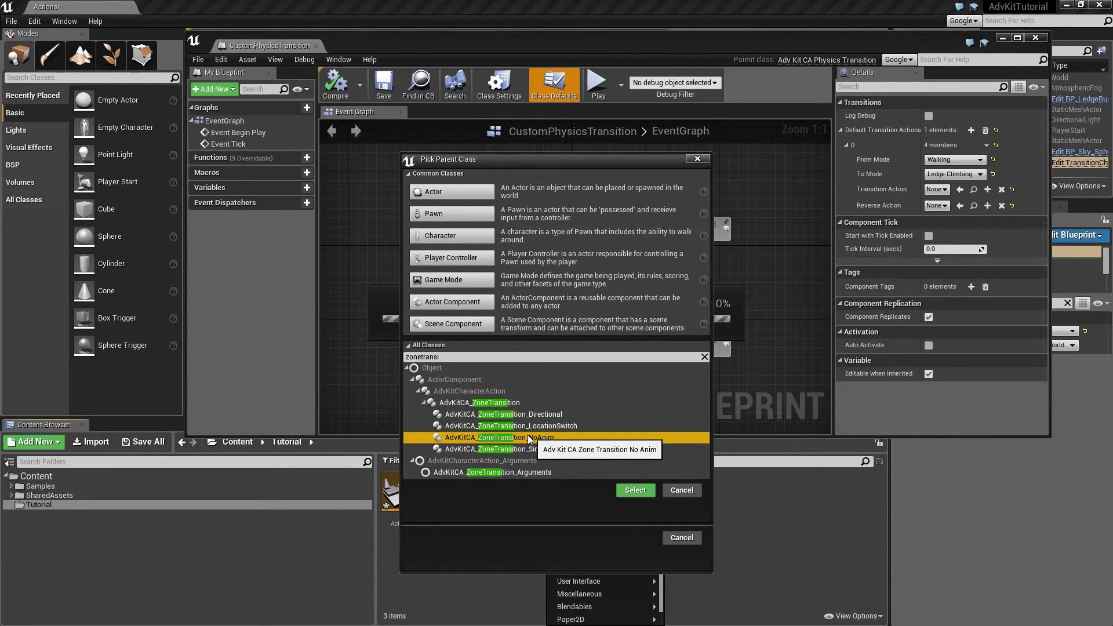
left_click(636, 491)
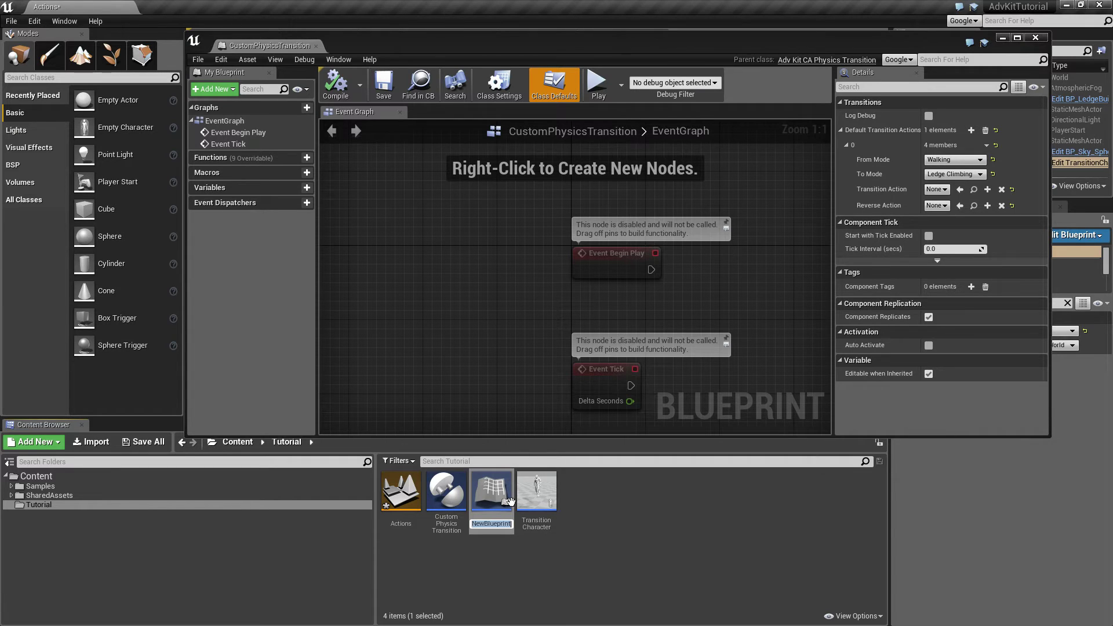
Step: Name the new Blueprint GenericZoneTransition and open it for editing
type("Generi")
type("cZoneTransi")
type("tion")
key("Return")
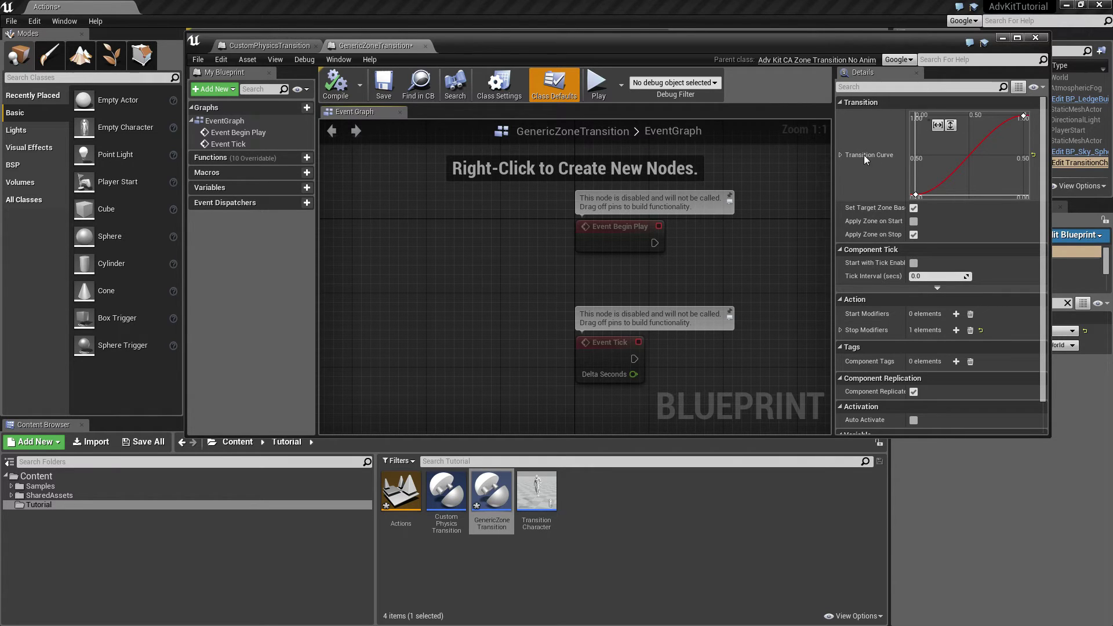
Step: Examine GenericZoneTransition's Transition Curve keys, its zone options with full labels readable, and the expanded Stop Modifiers
mouse_move(915, 196)
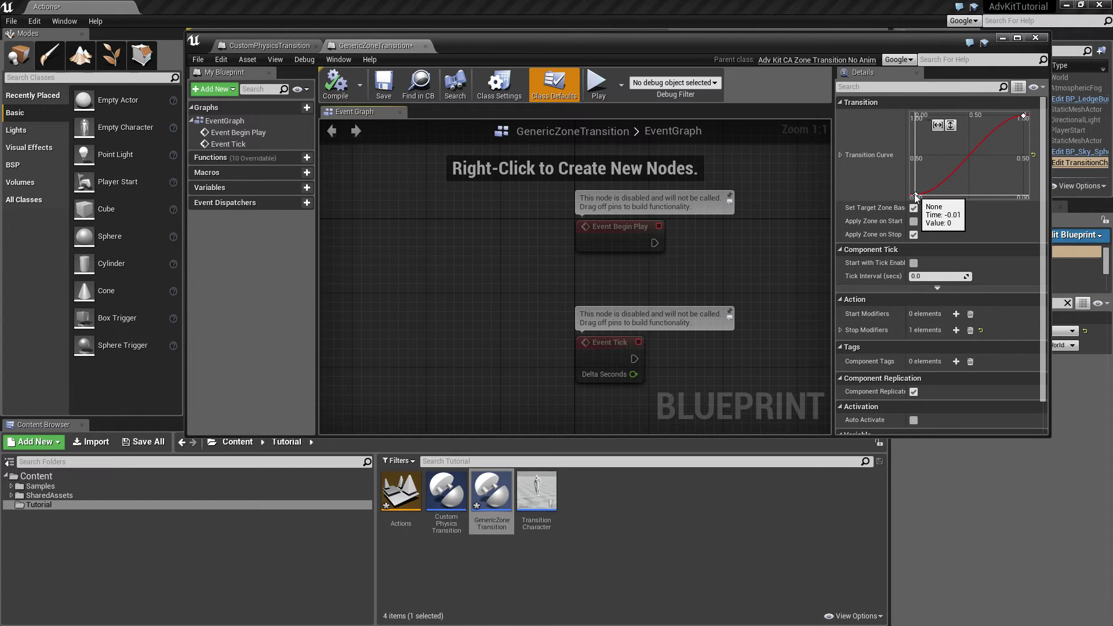
mouse_move(1024, 118)
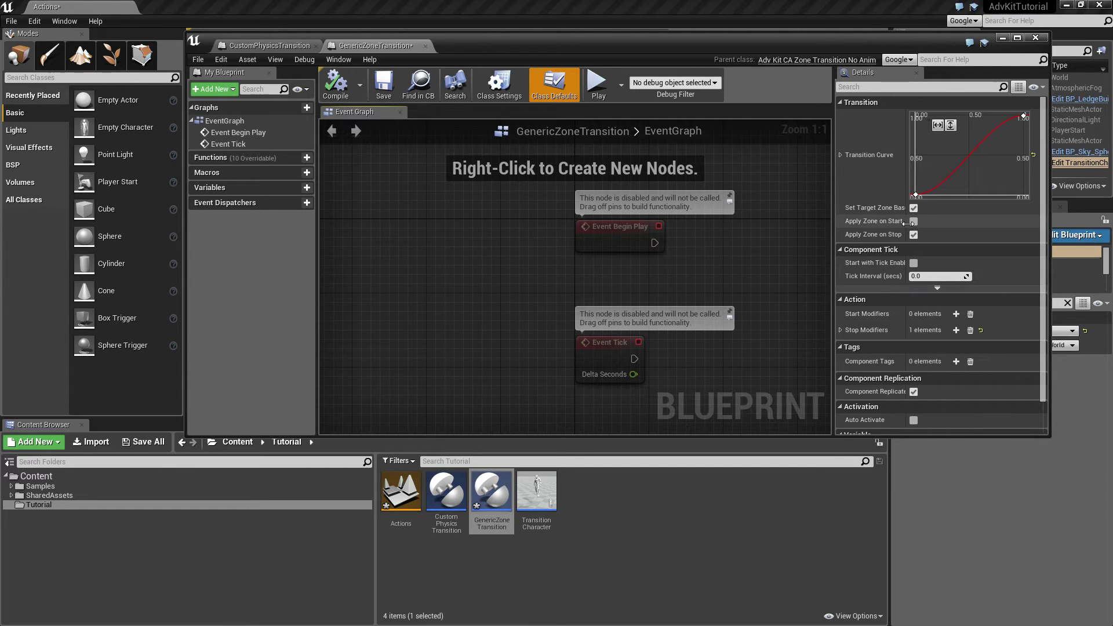
left_click_drag(909, 223, 938, 213)
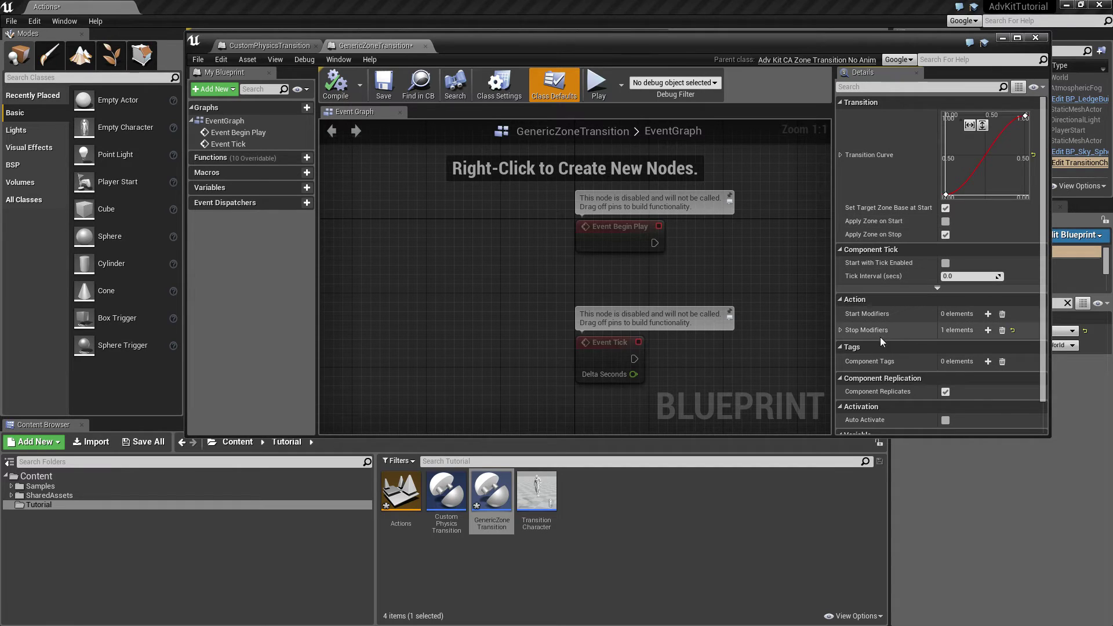
left_click(841, 330)
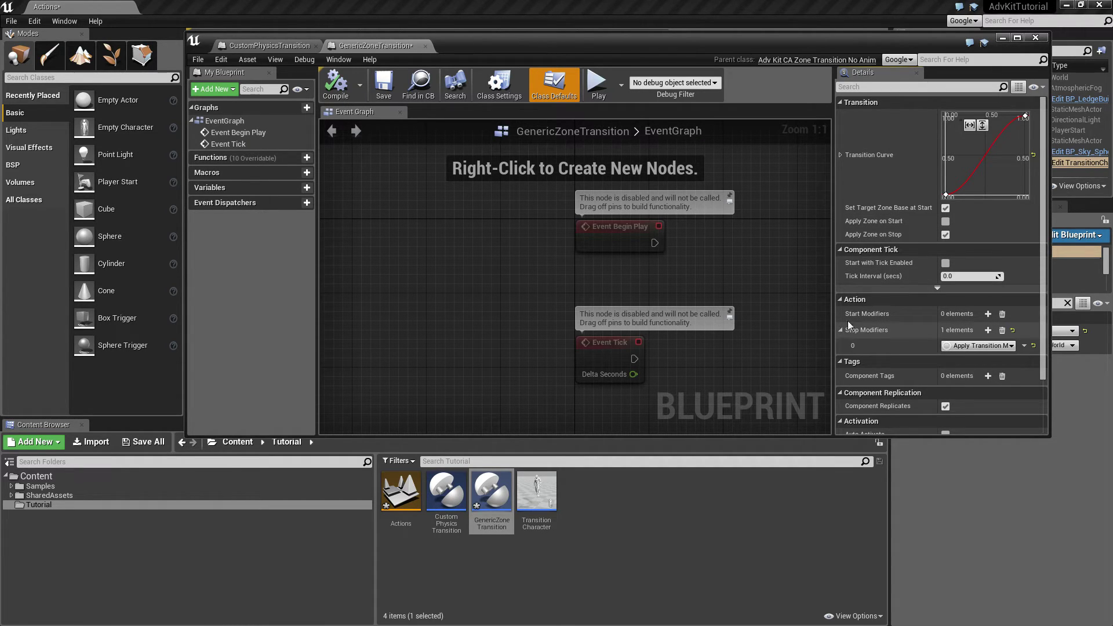
left_click(988, 314)
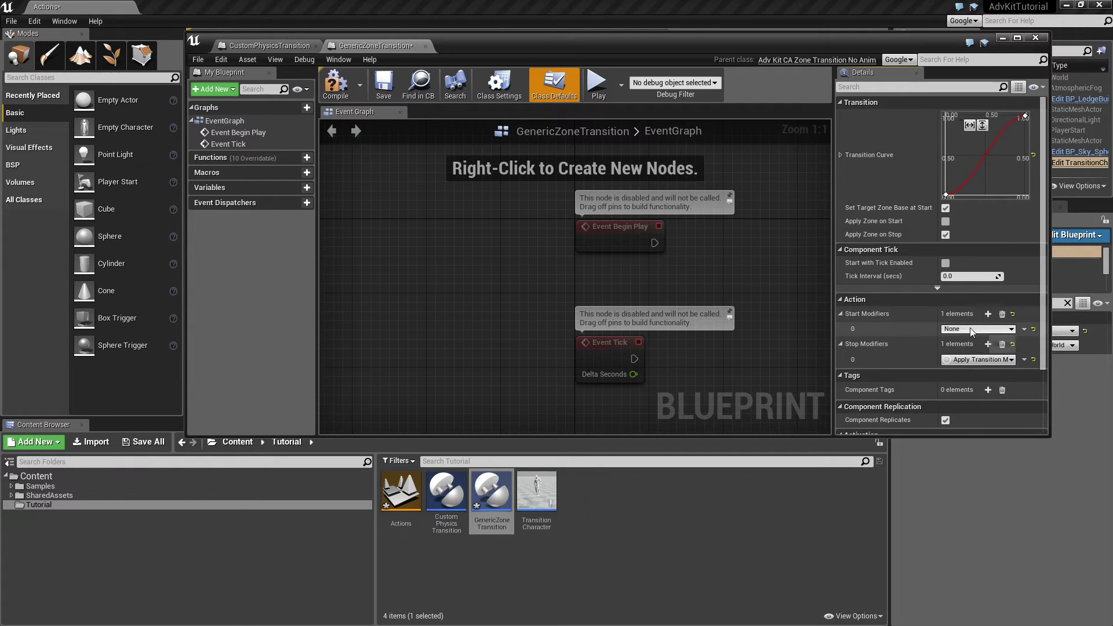
left_click(979, 329)
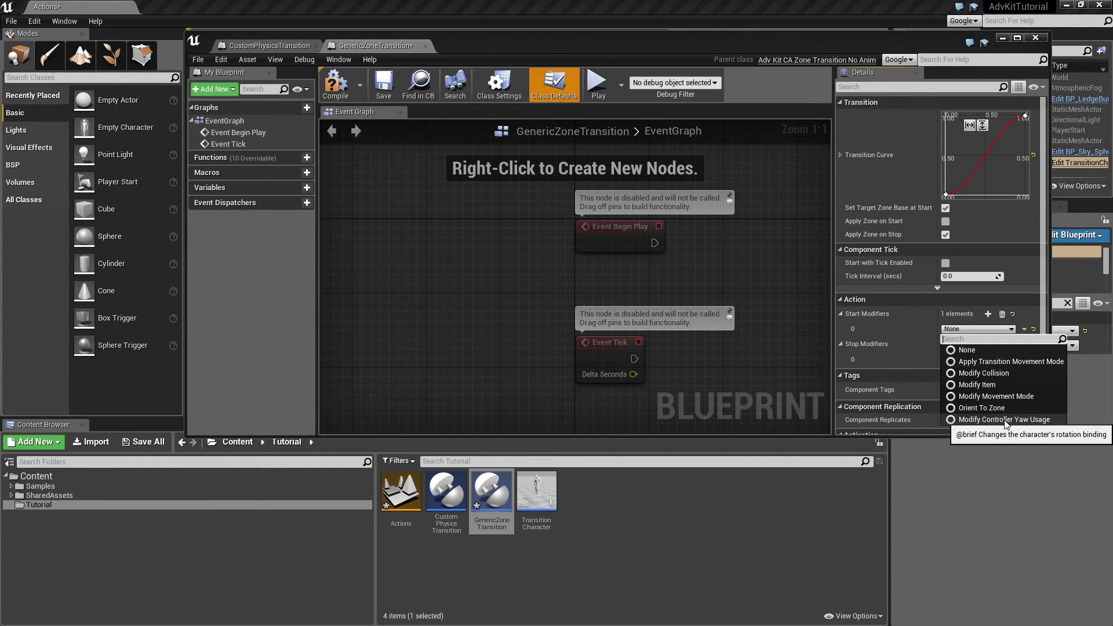
left_click(1002, 314)
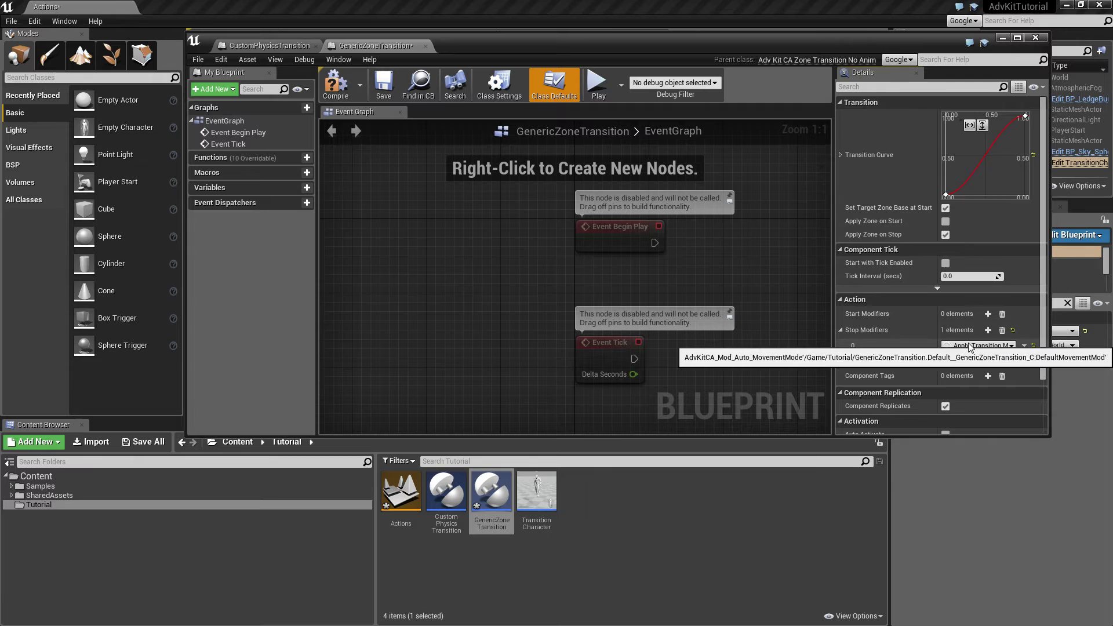
Step: Compile and save GenericZoneTransition and close its editor
left_click(384, 84)
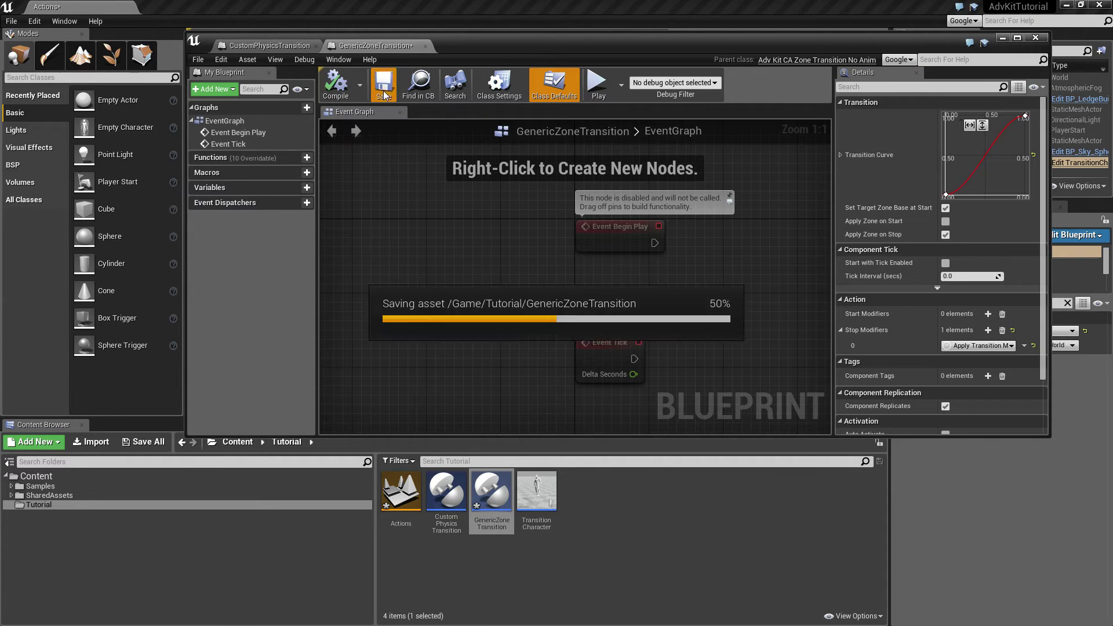
left_click(425, 46)
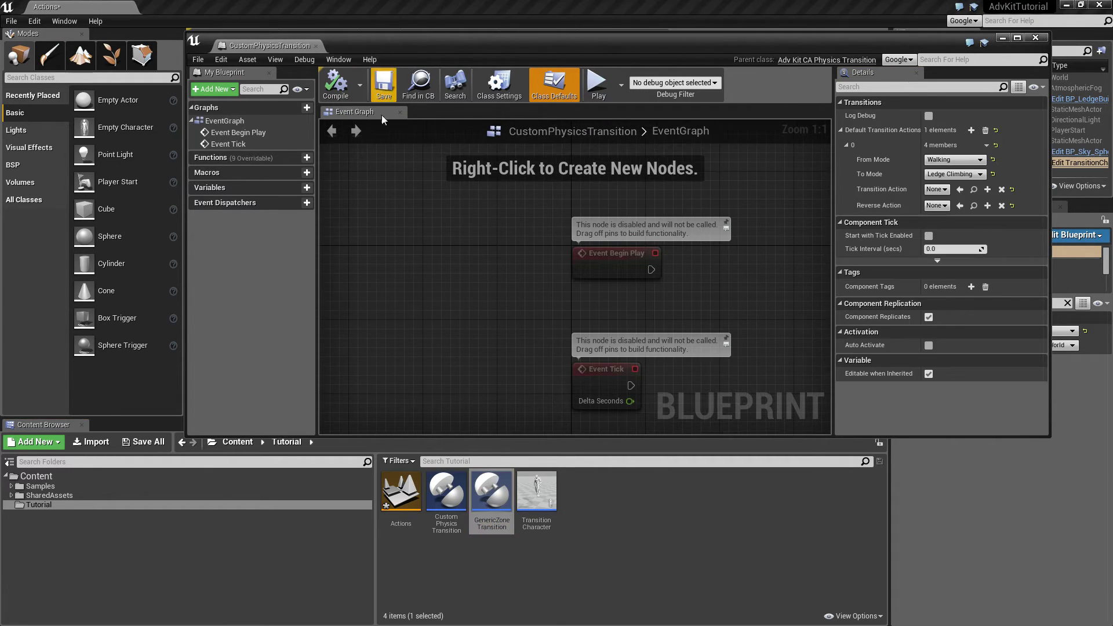
Step: Assign GenericZoneTransition as both Transition Action and Reverse Action of the Walking to Ledge Climbing element, and compile, save and close CustomPhysicsTransition
left_click(960, 189)
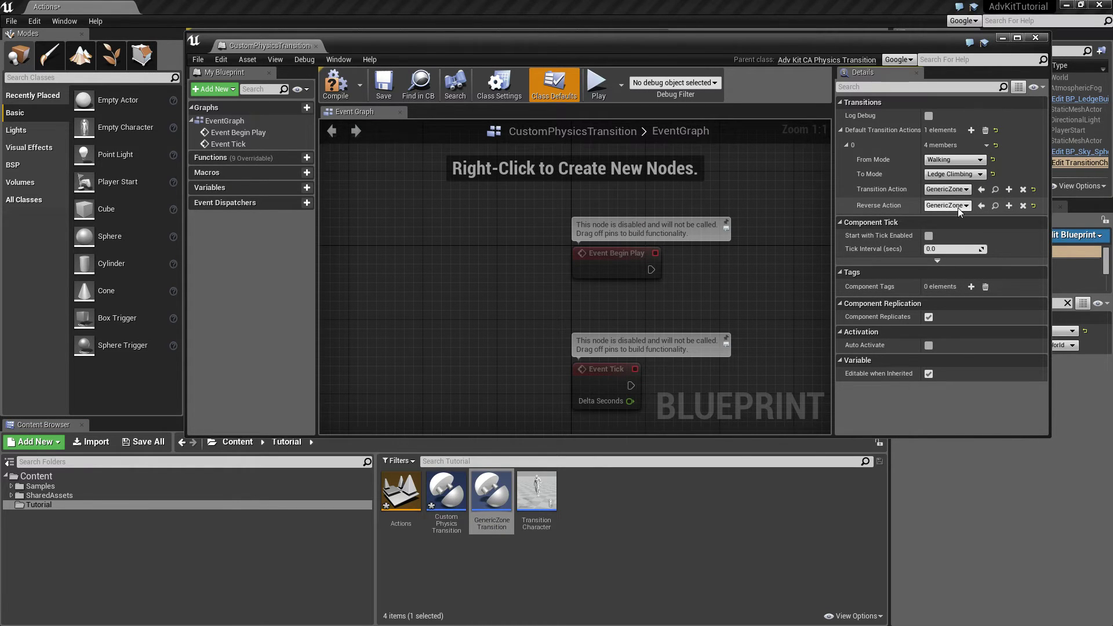
left_click(981, 205)
left_click(350, 87)
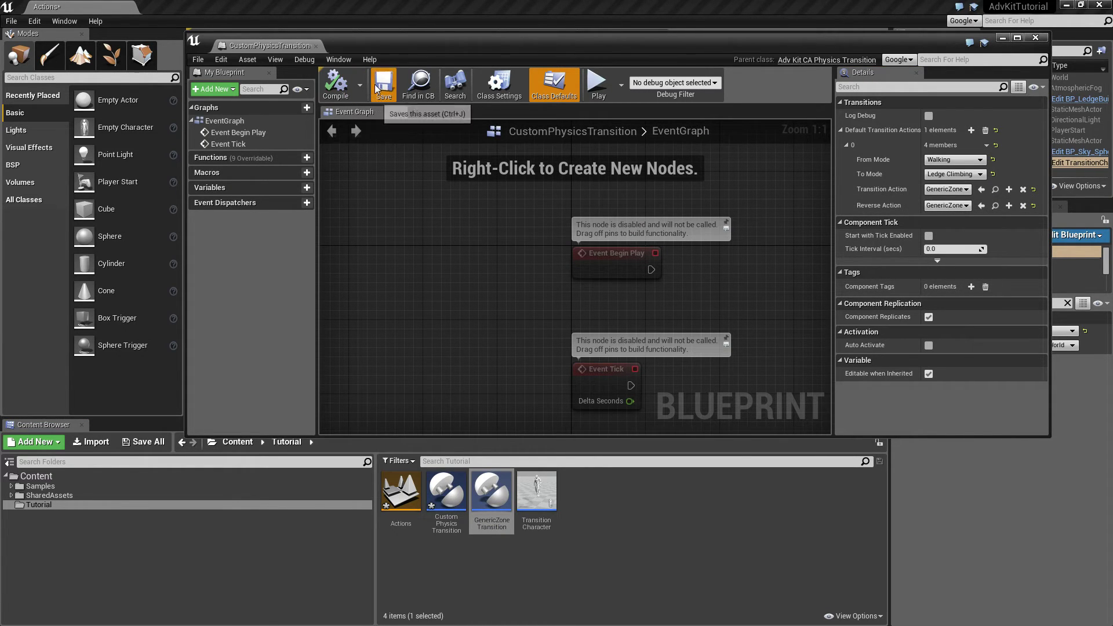
left_click(378, 87)
left_click(315, 46)
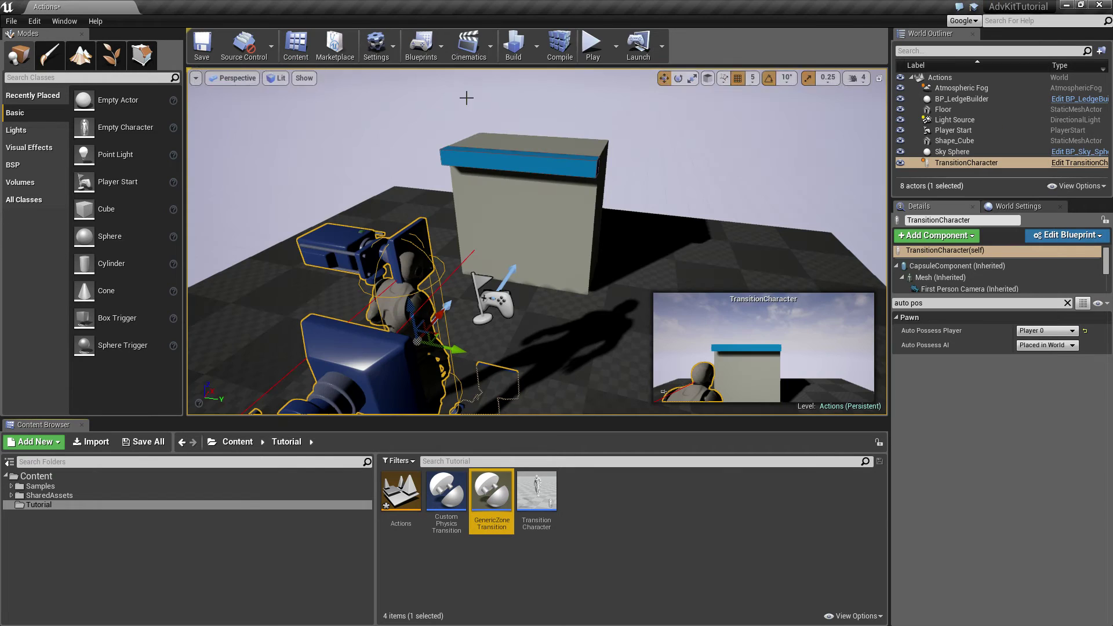
Step: Play-test the level by running to the cube, jumping onto its ledge, shimmying left and leaving the ledge
left_click(592, 45)
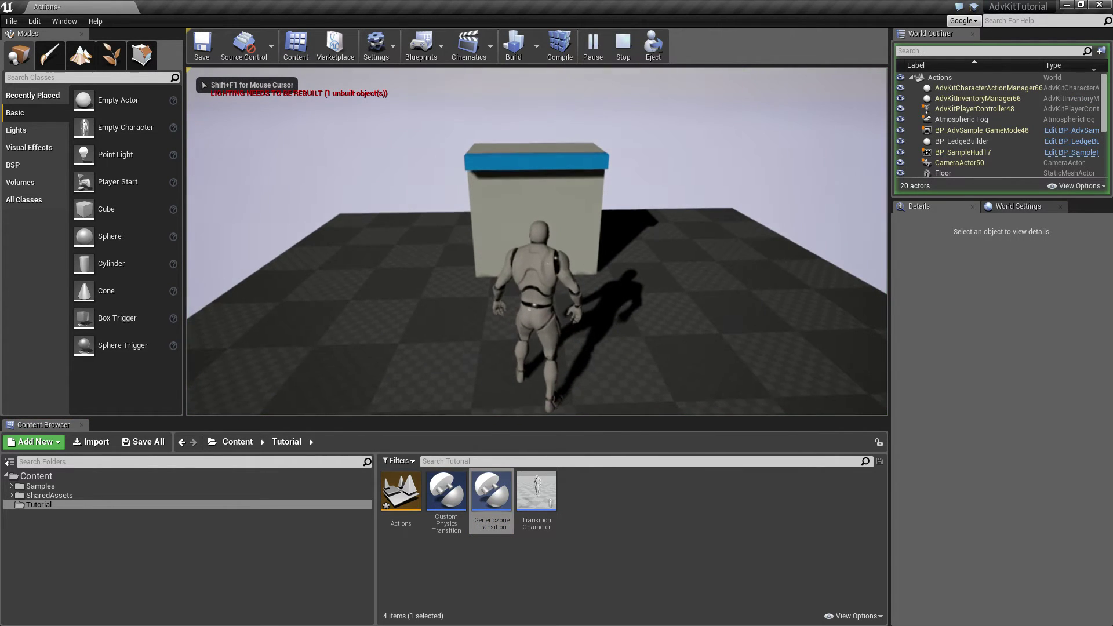
key("w")
key("space")
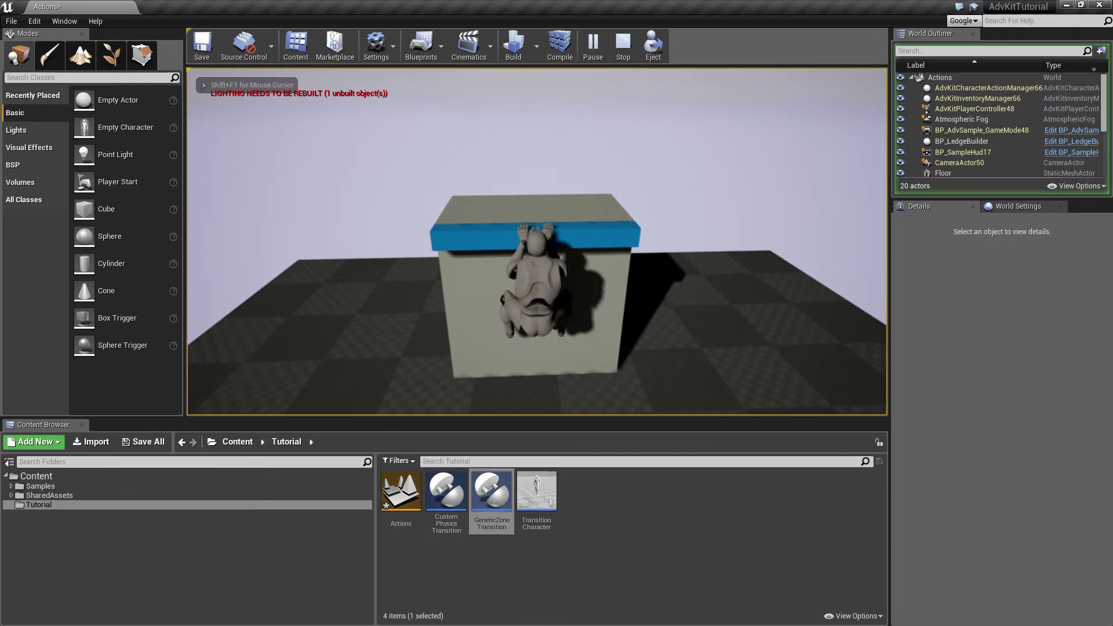
key("a")
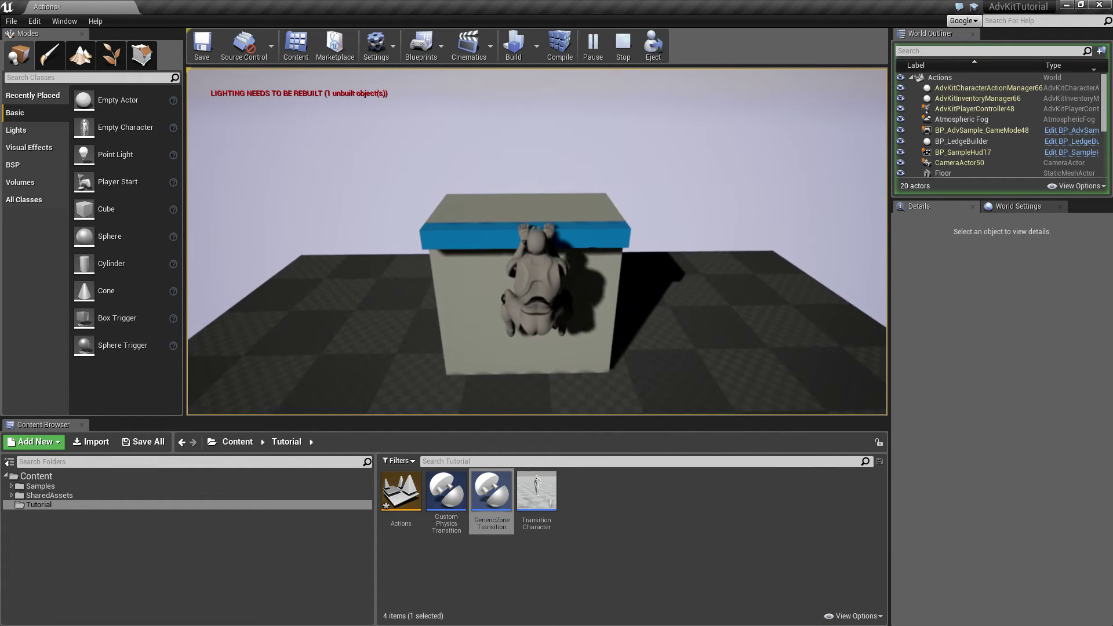
key("space")
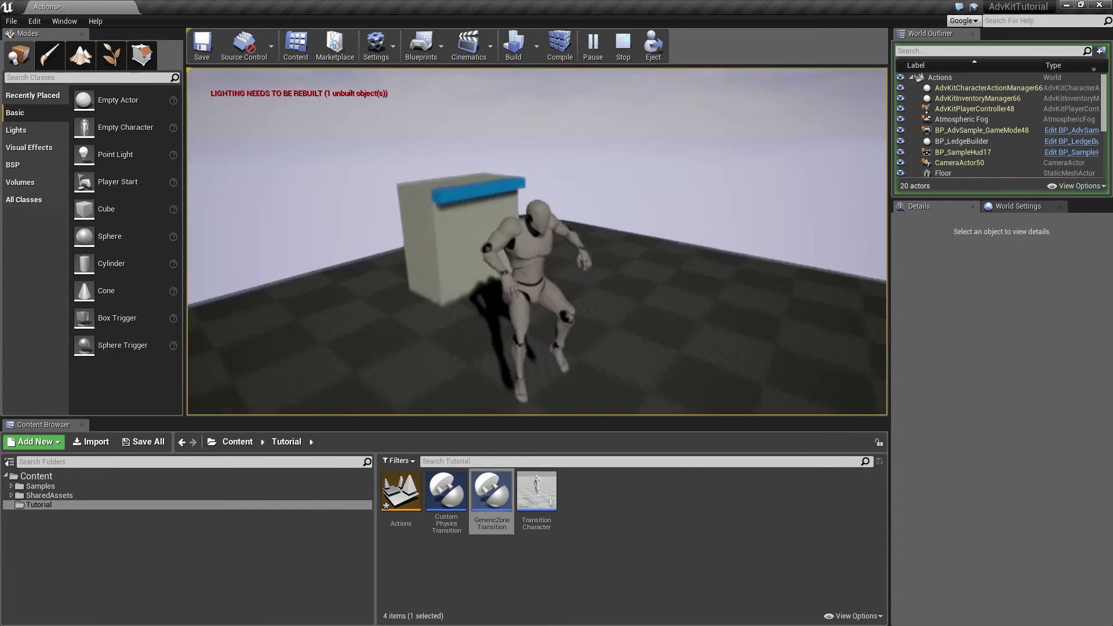
Step: Test grabbing the ledge again, climbing onto the cube and hanging back from the ledge, and stop the play session
key("w")
key("space")
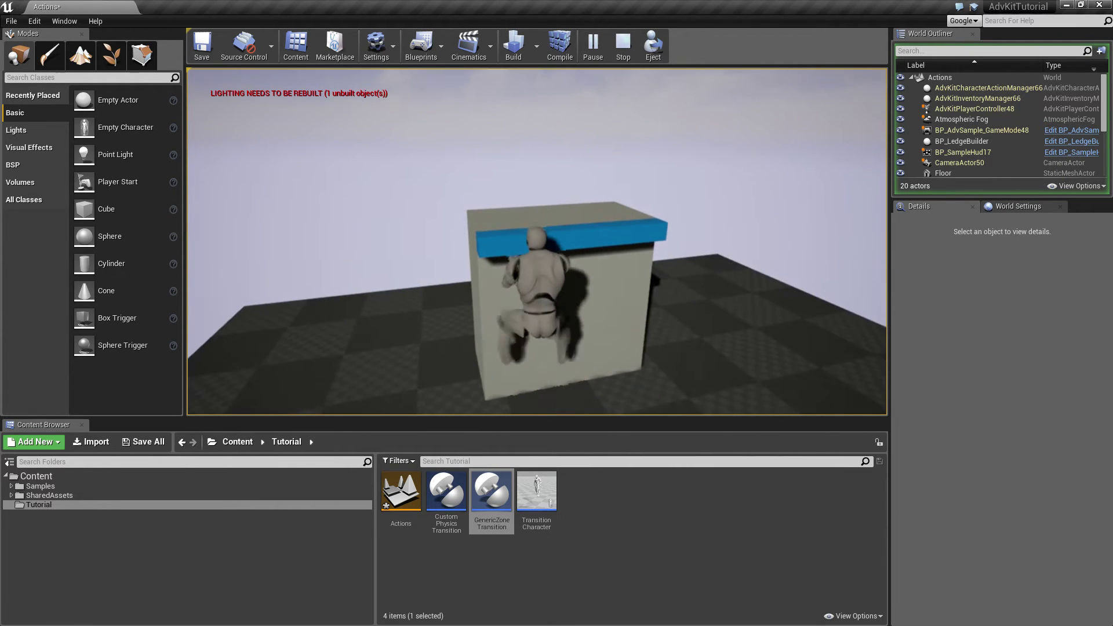
key("space")
key("w")
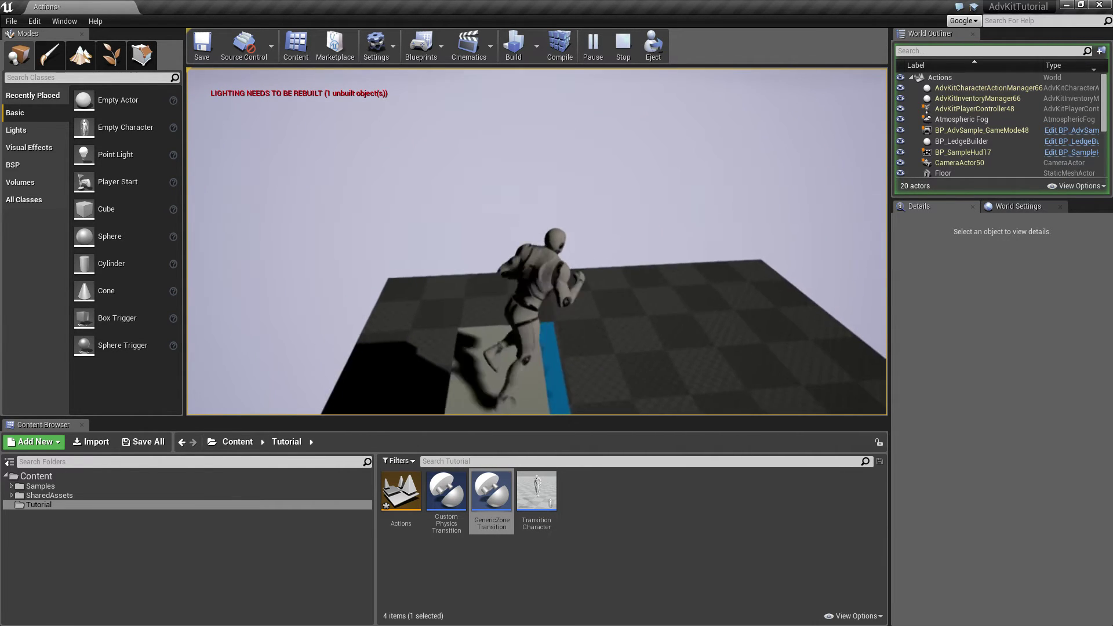
key("a")
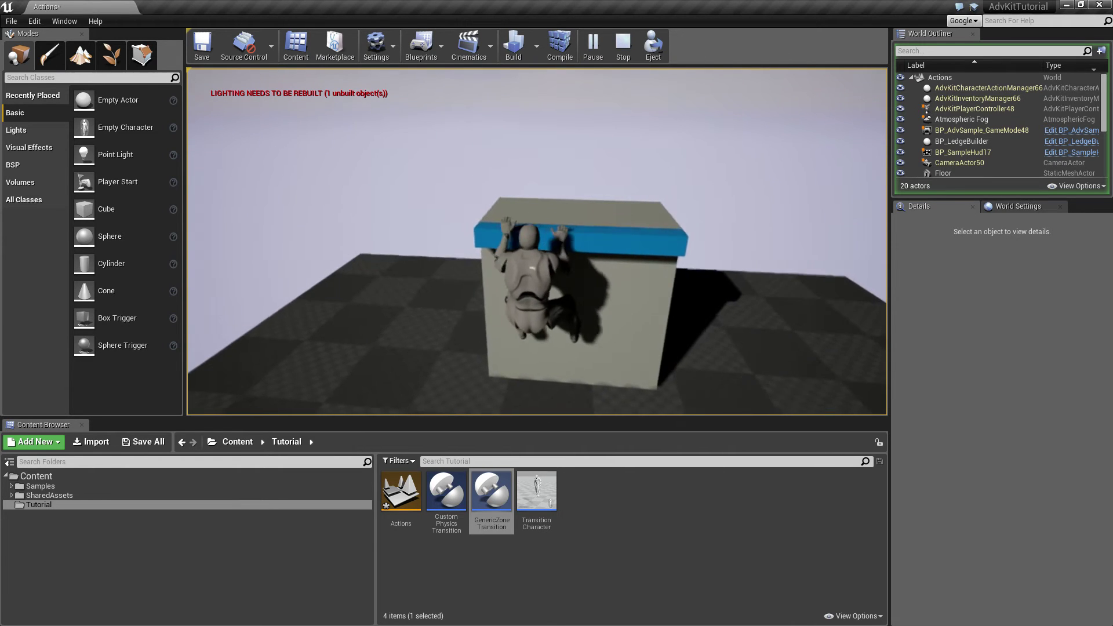
key("space")
key("d")
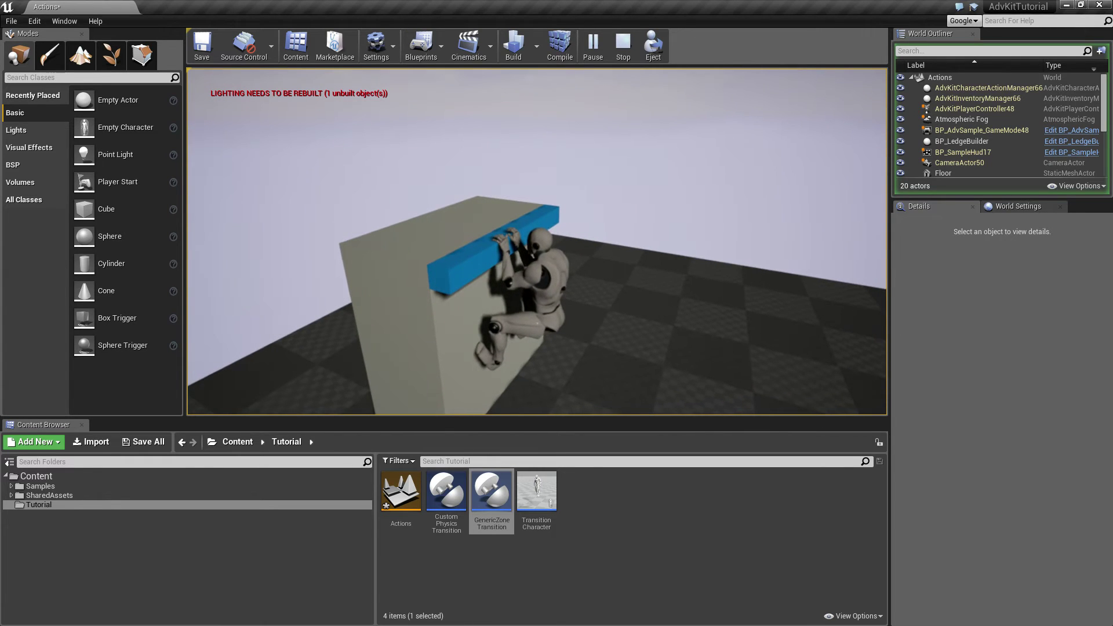
key("Escape")
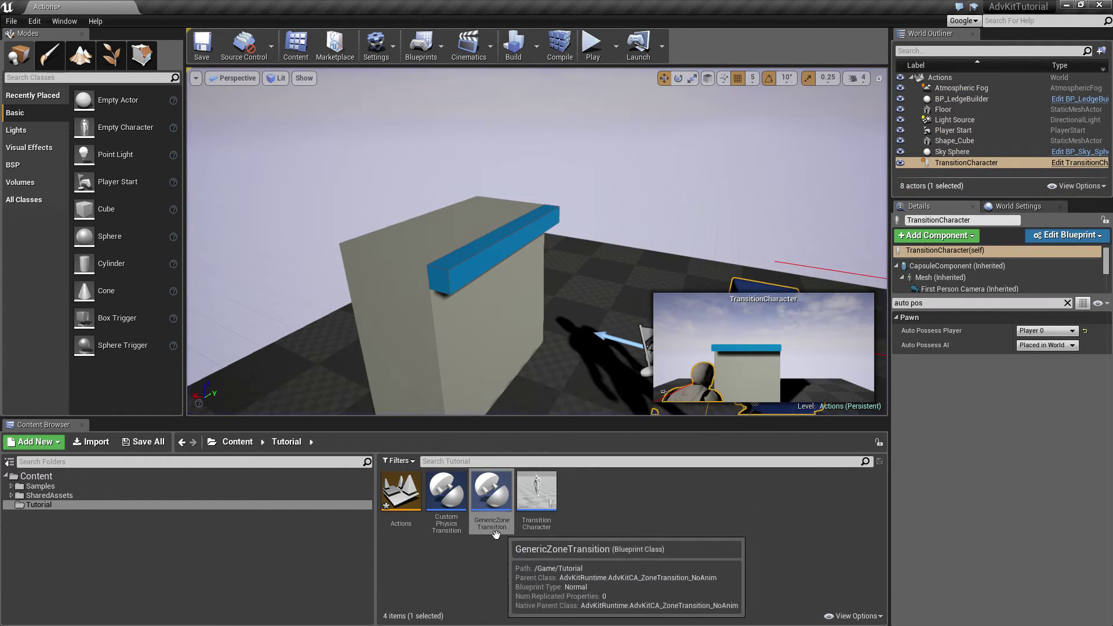
Step: Open CustomPhysicsTransition and add a second Default Transition Actions element with From Mode Falling and To Mode Ledge Climbing
double_click(446, 492)
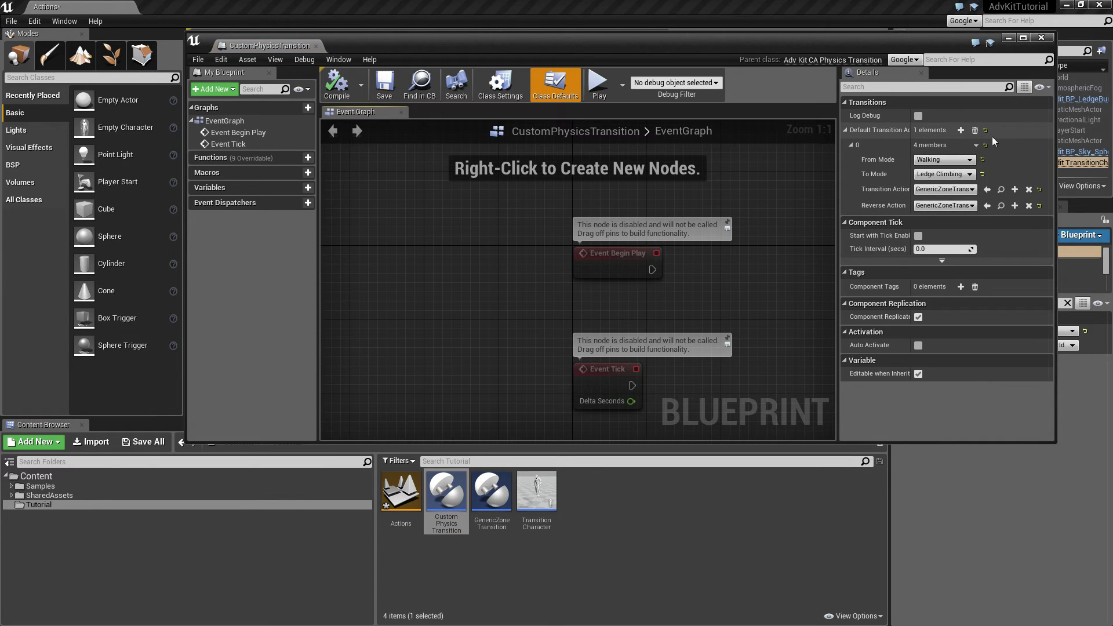
left_click(961, 131)
left_click(931, 236)
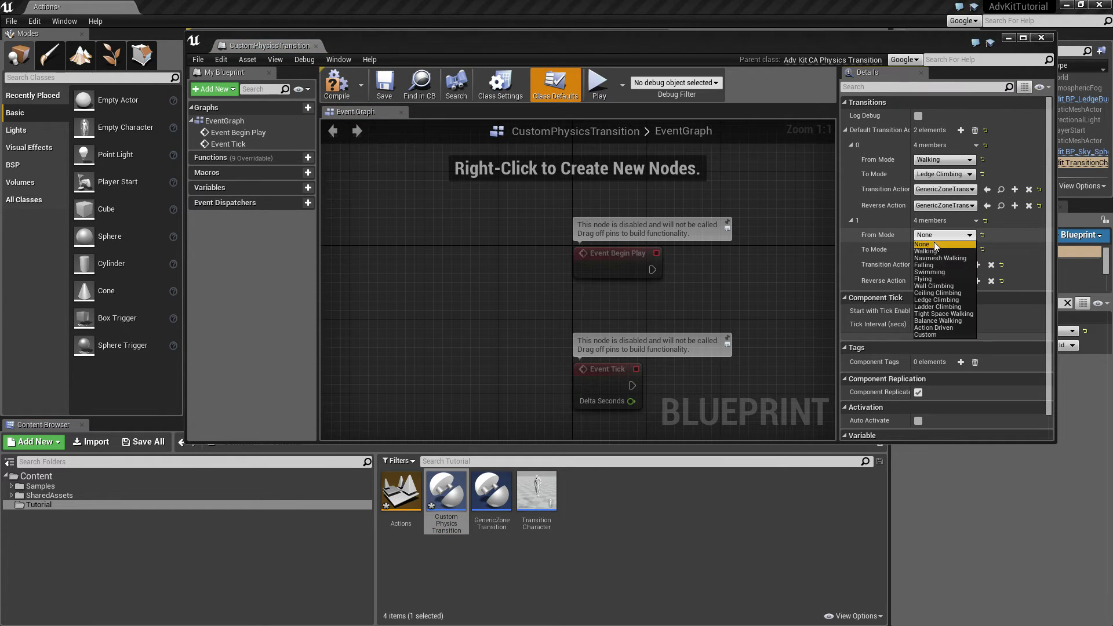
left_click(936, 265)
left_click(936, 249)
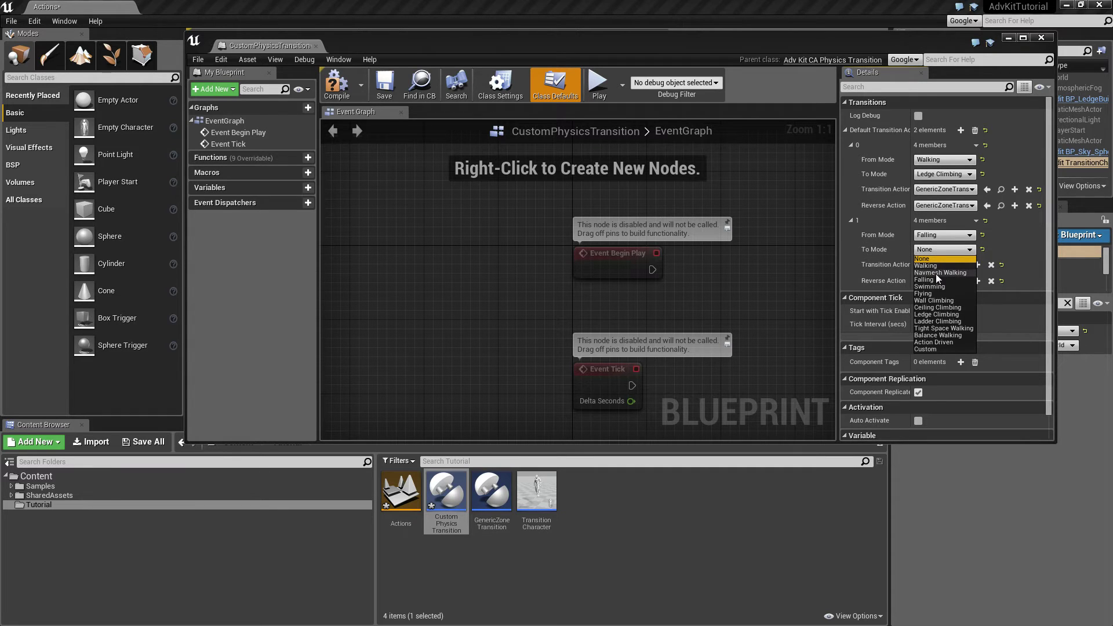
left_click(941, 314)
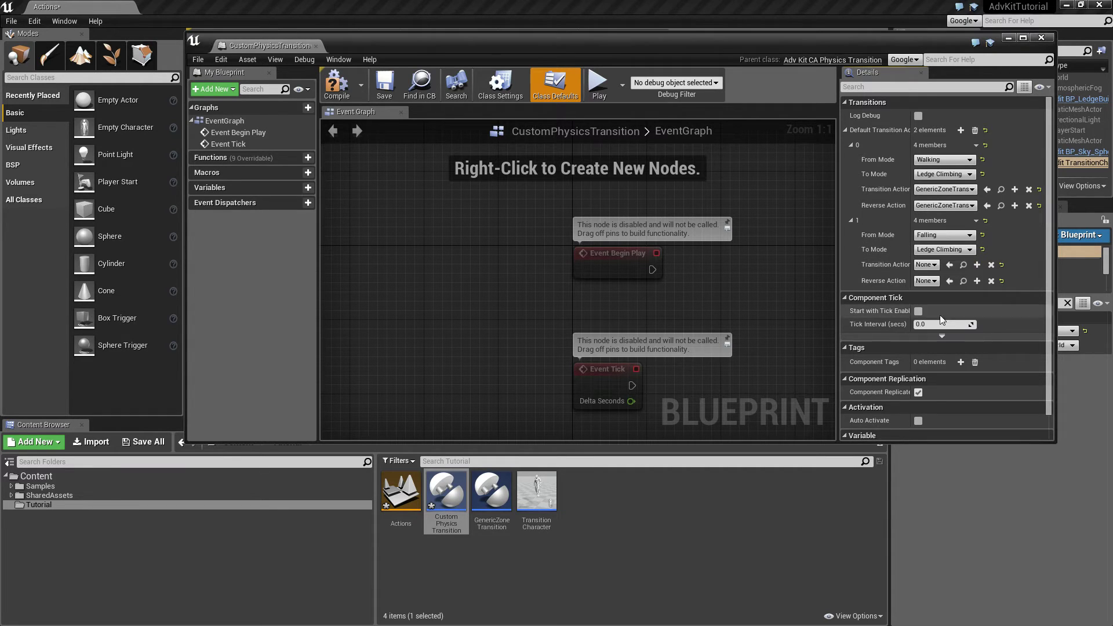
Step: Assign GenericZoneTransition as both Transition Action and Reverse Action of the Falling to Ledge Climbing element, and compile, save and close CustomPhysicsTransition
left_click(933, 265)
key("Escape")
left_click(491, 492)
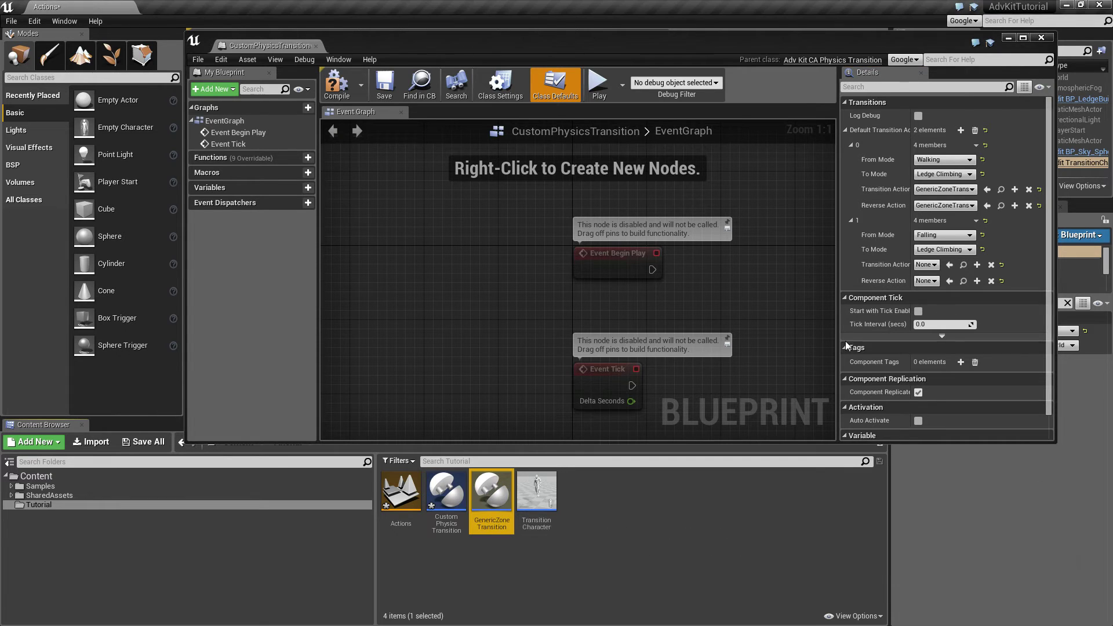
left_click(949, 264)
left_click(949, 281)
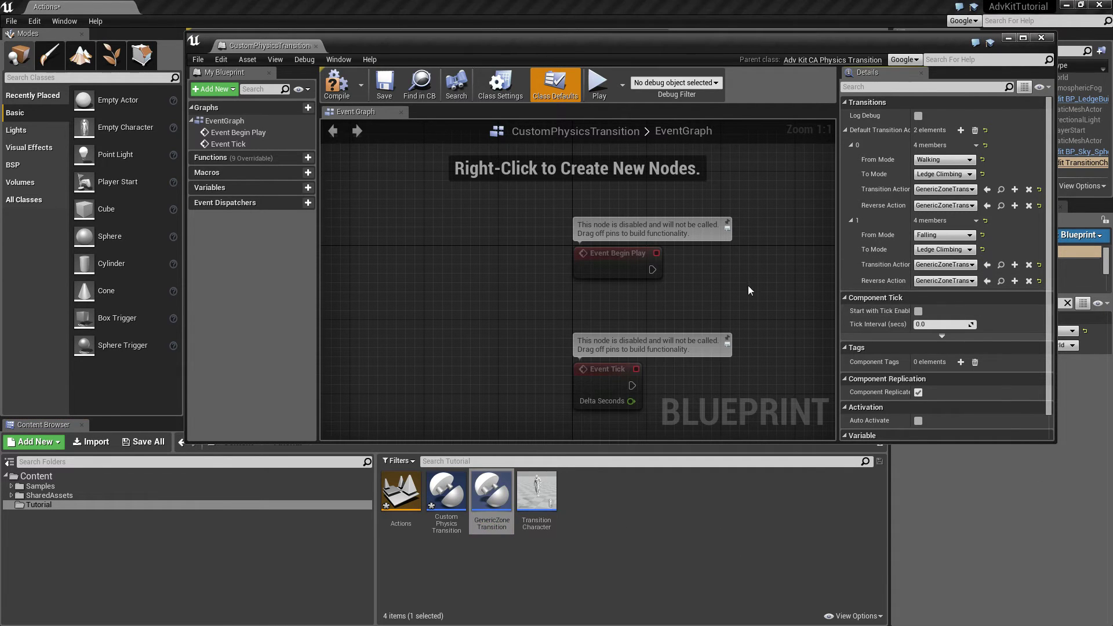
left_click(343, 87)
left_click(380, 85)
middle_click(275, 45)
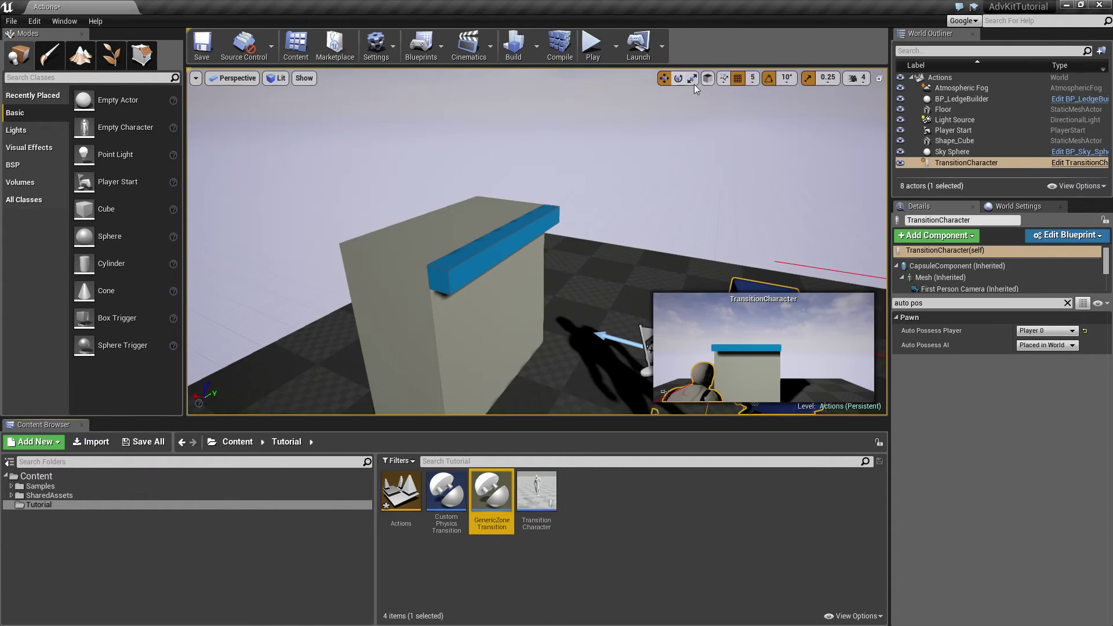
Step: Play-test the level by jumping onto the cube's ledge, climbing on top, hanging back from the ledge and dropping off
left_click(592, 47)
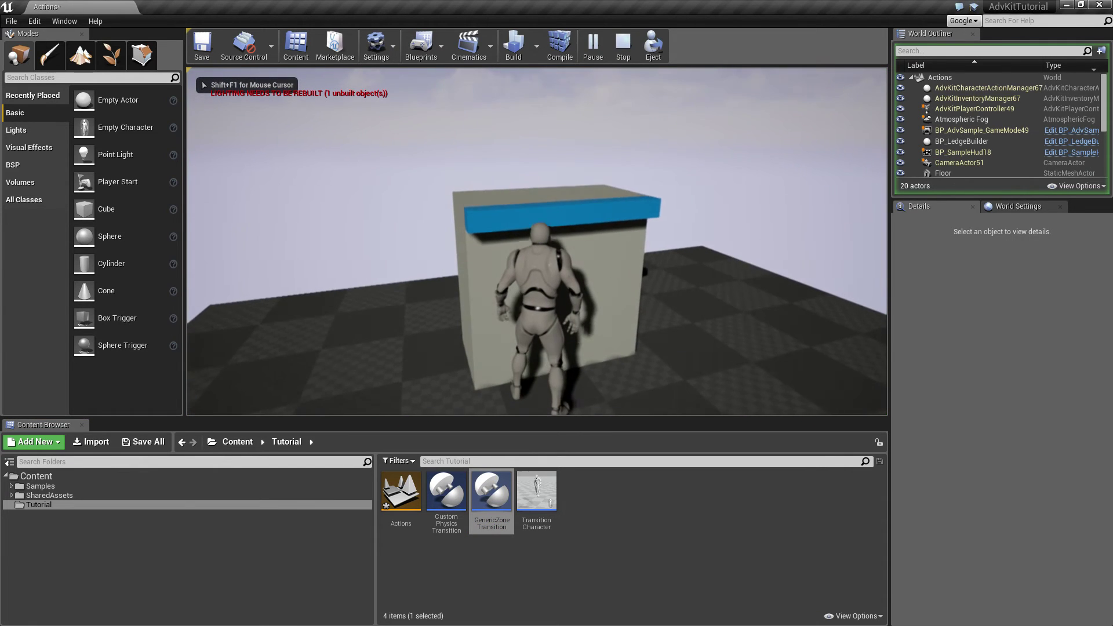
key("space")
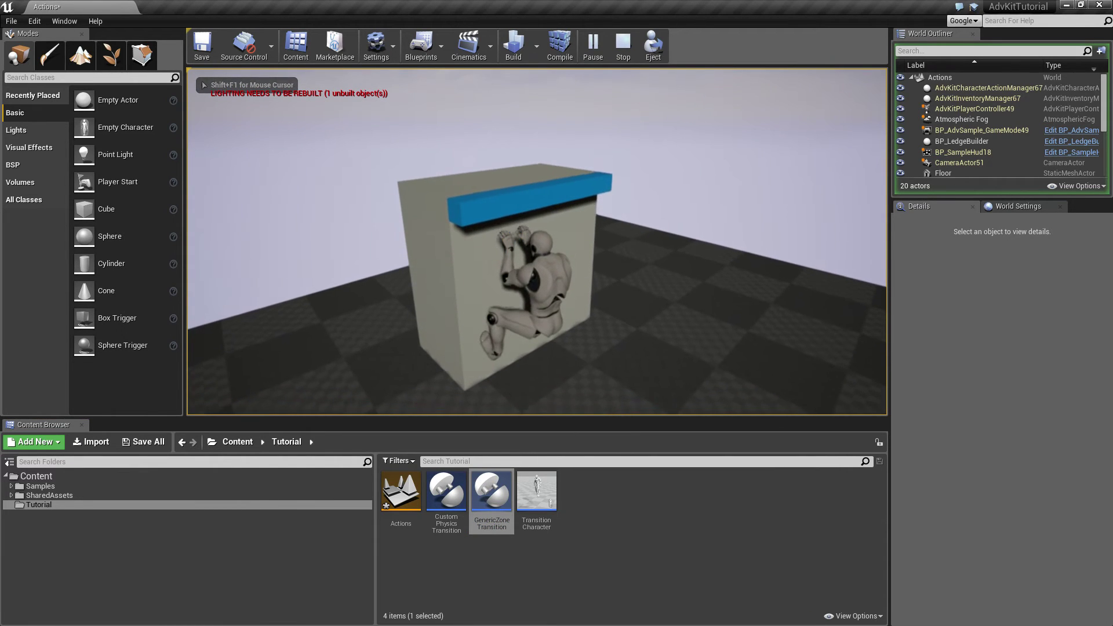
key("s")
key("w")
key("space")
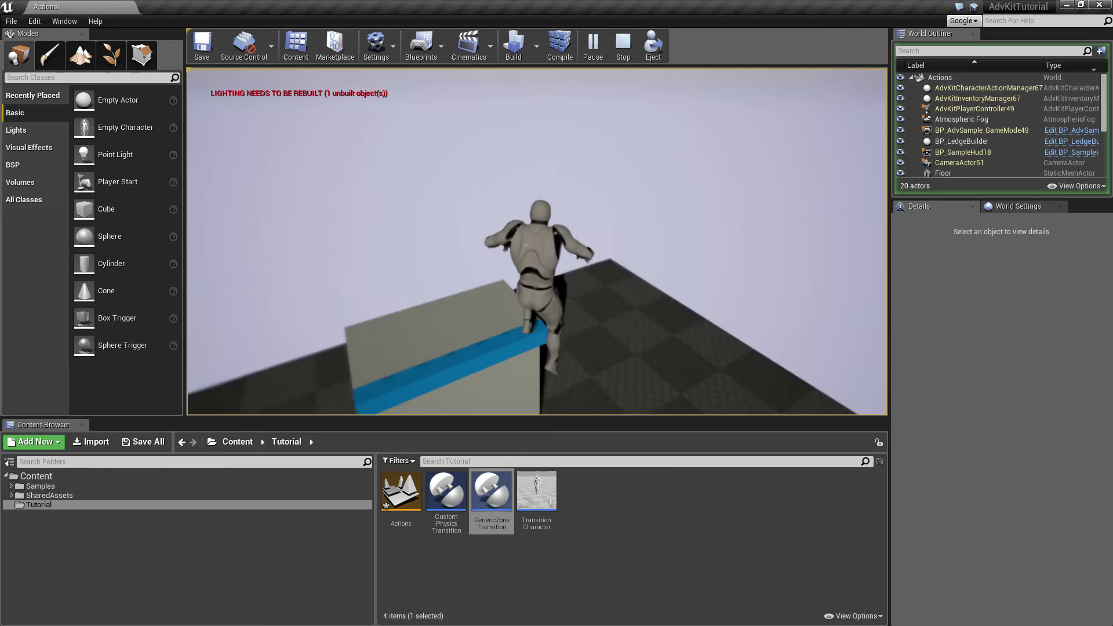
key("a")
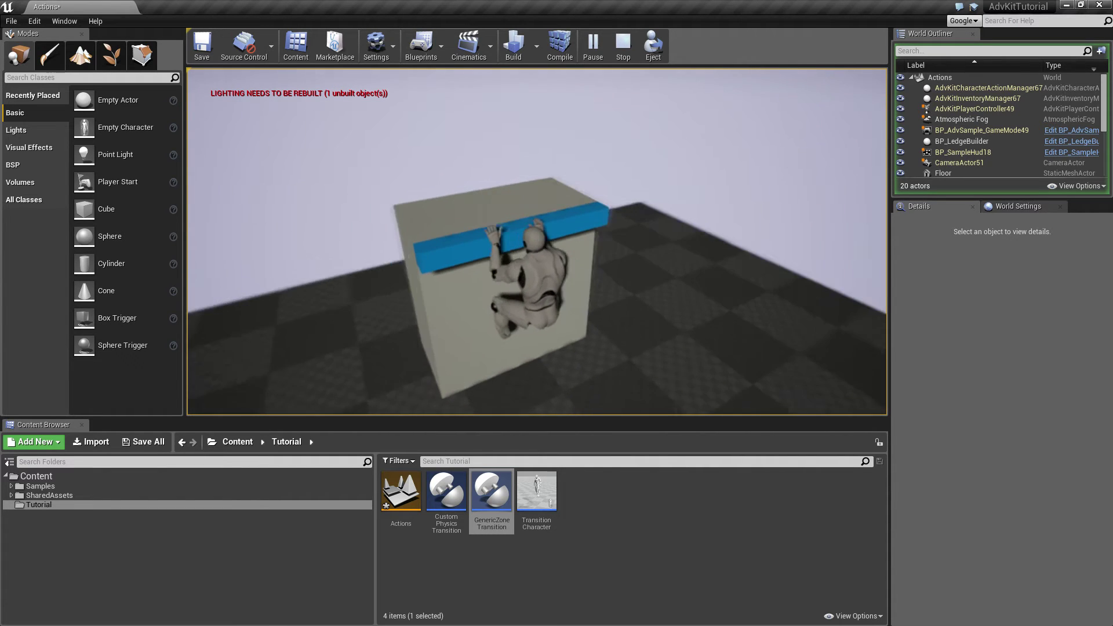
key("s")
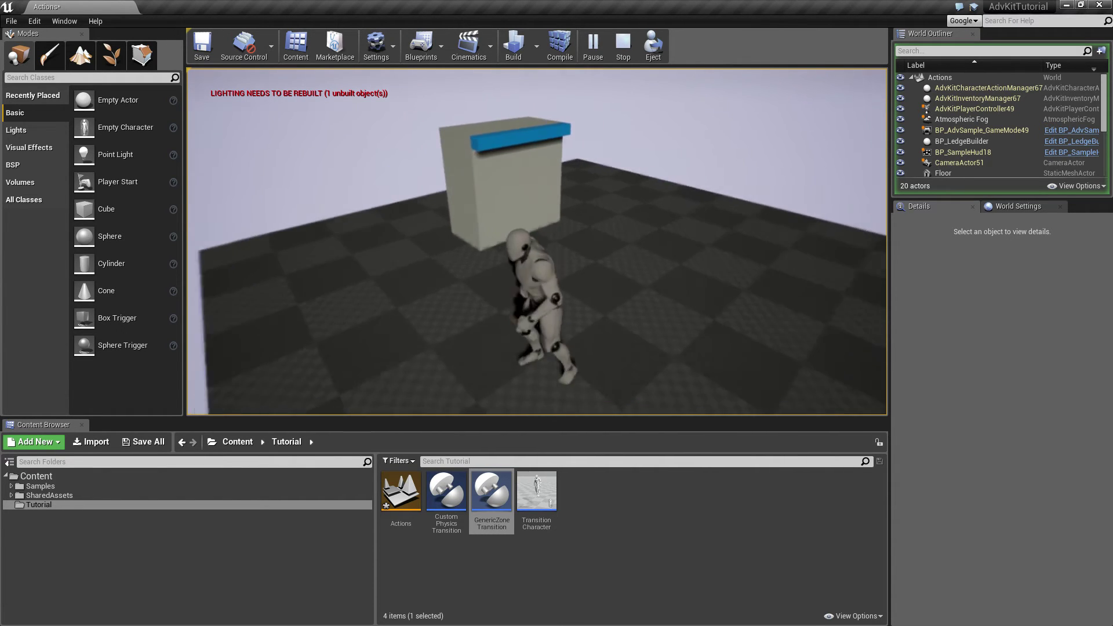
Step: Test catching the ledge with a running jump and dropping back to the floor, and stop the play session
key("w")
key("space")
key("space")
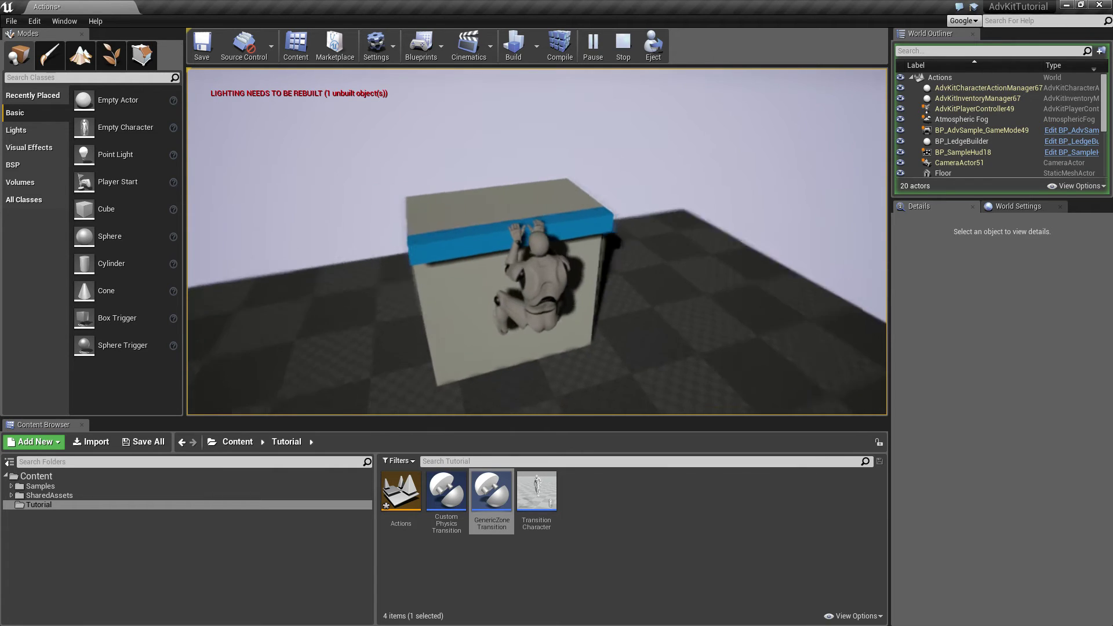
key("s")
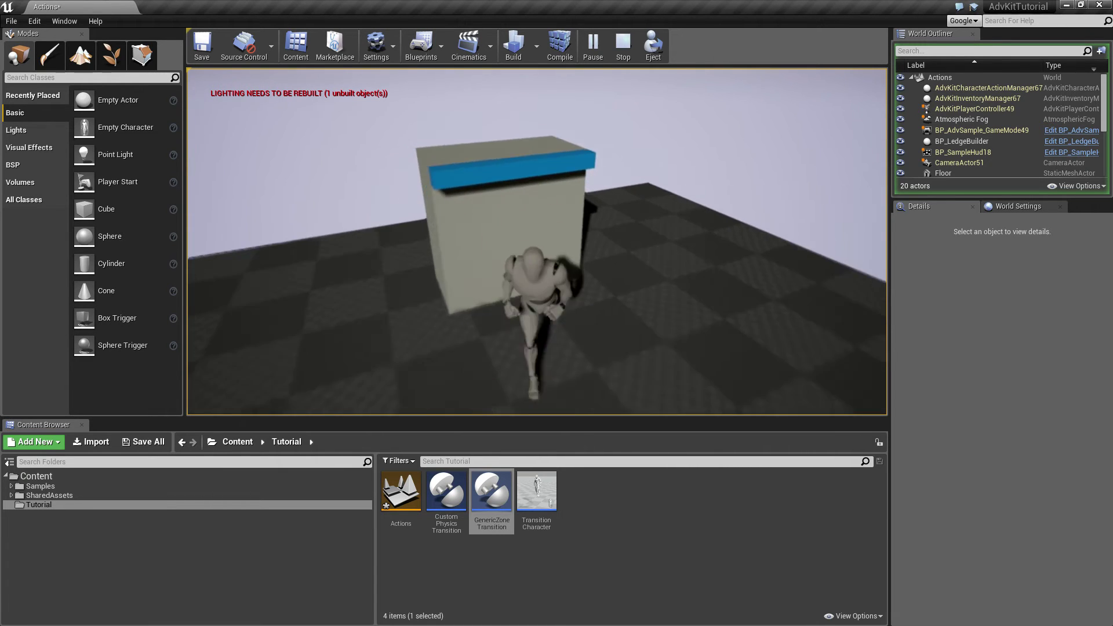
key("w")
key("w")
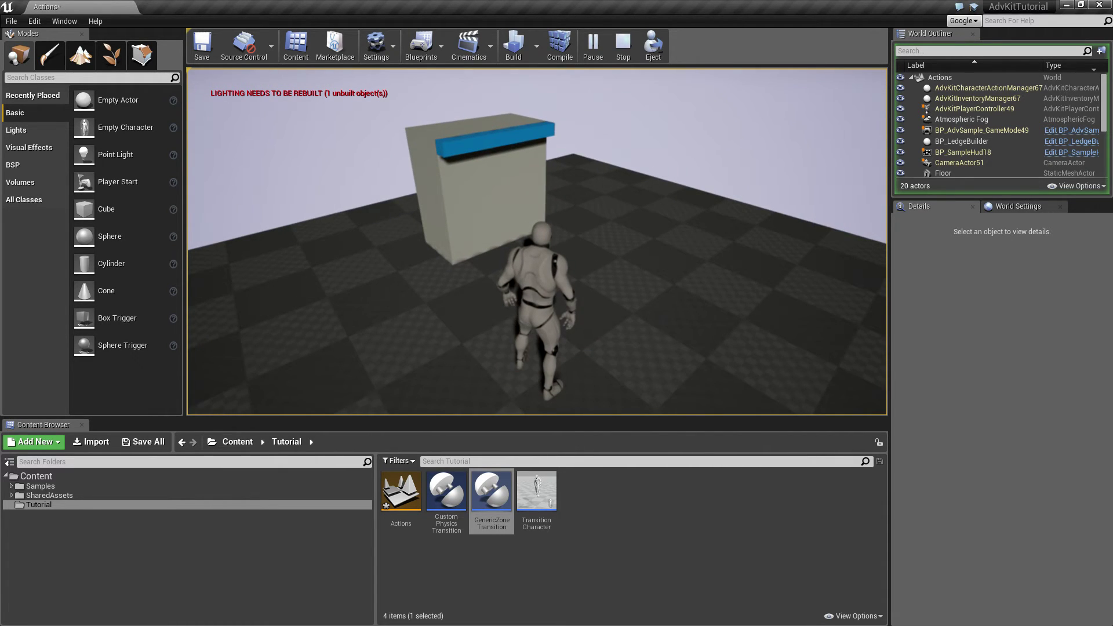
key("Escape")
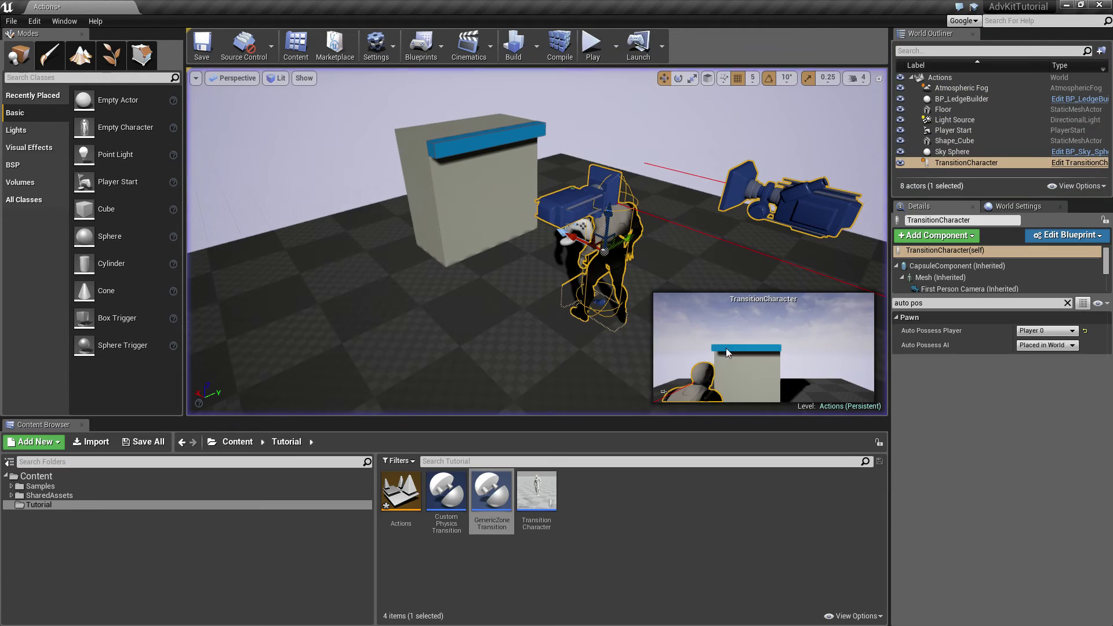
Step: Create a Blueprint class named LedgeToPlatform in the Tutorial folder with AdvKitCA_ZoneTransition_SingleAnim as its parent class
right_click(598, 498)
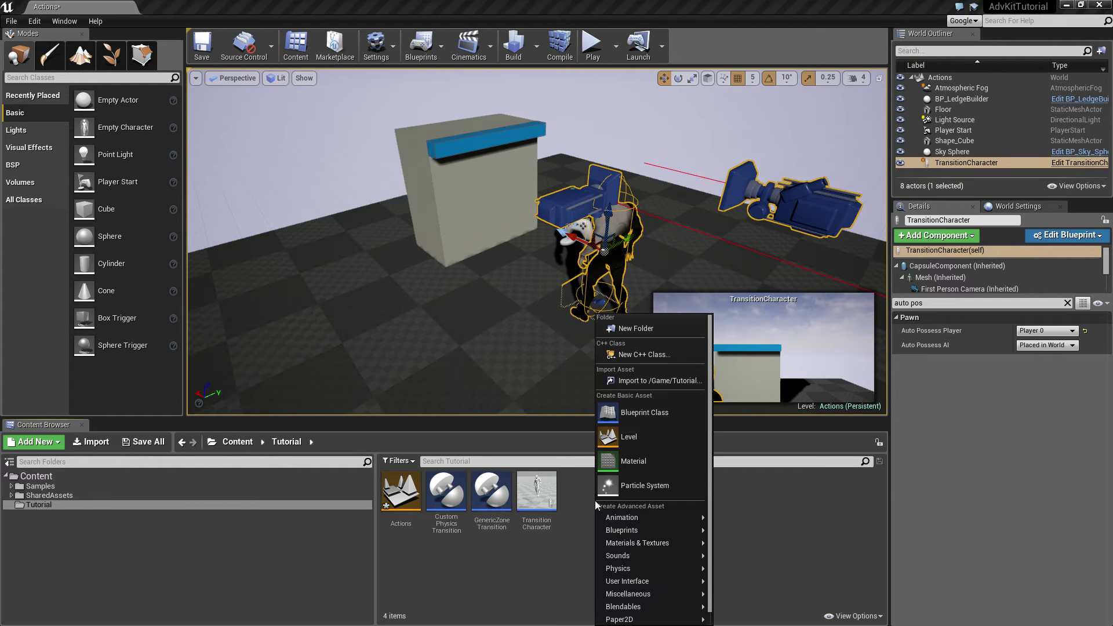
left_click(635, 414)
type("zonetra")
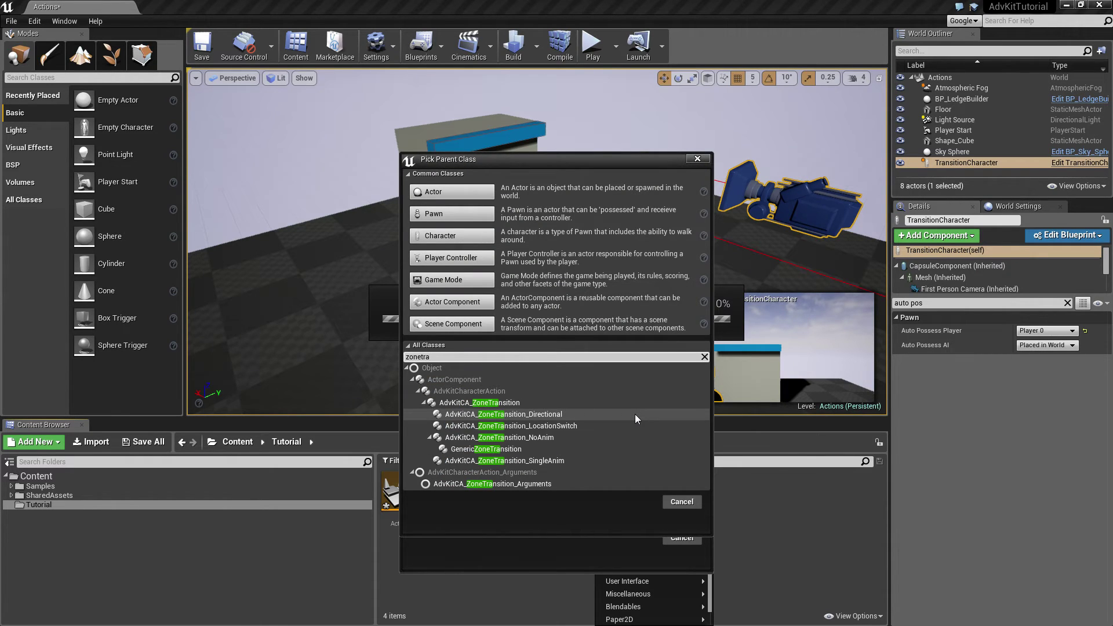
left_click(549, 460)
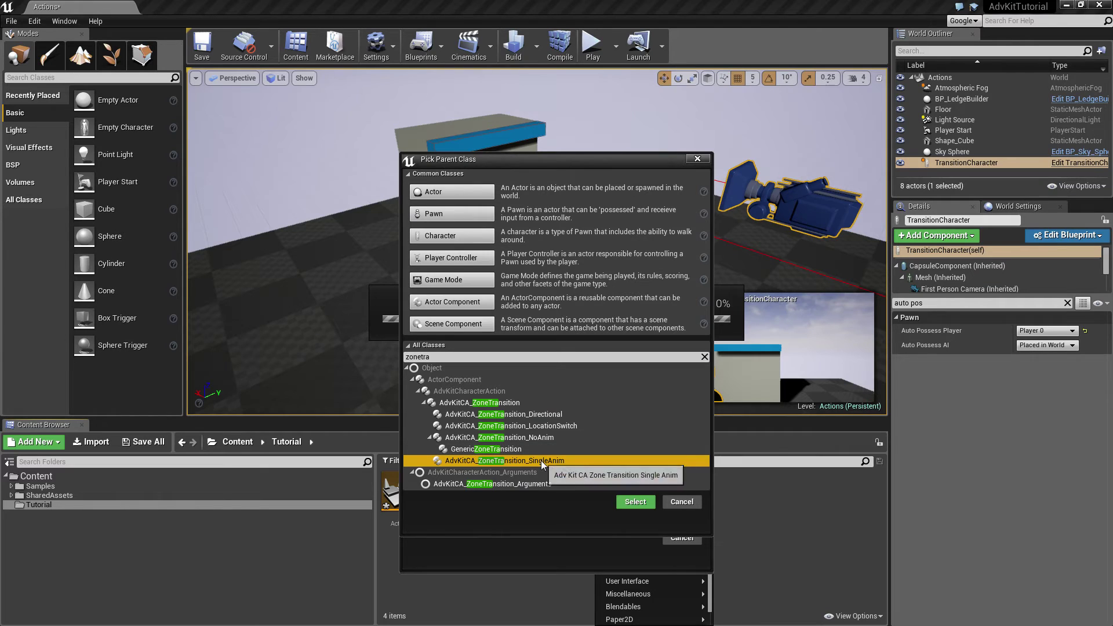
left_click(634, 503)
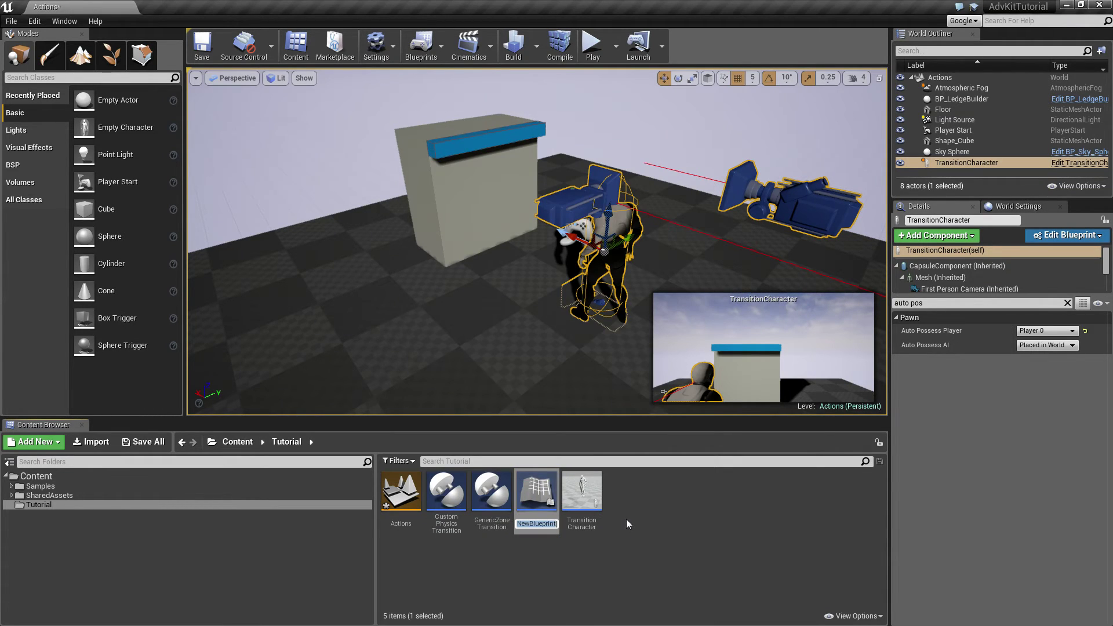
type("Ledge")
type("ToPlatfor")
type("m")
key("Return")
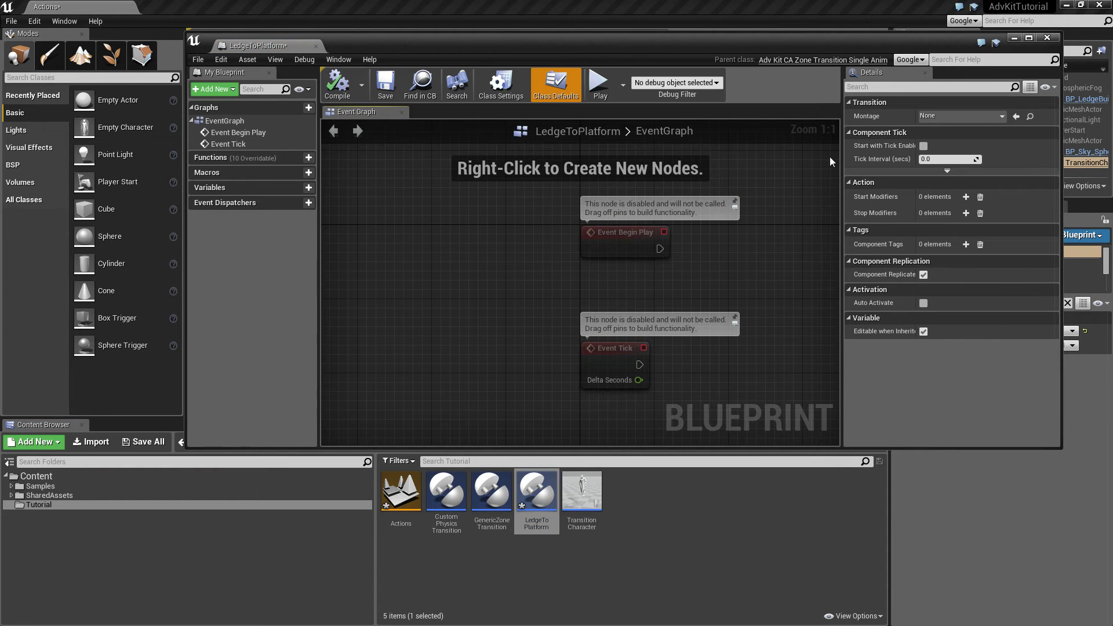
Step: Set the Montage of LedgeToPlatform to AM_Ledge_ToPlatform, and compile, save and close the blueprint
left_click(945, 116)
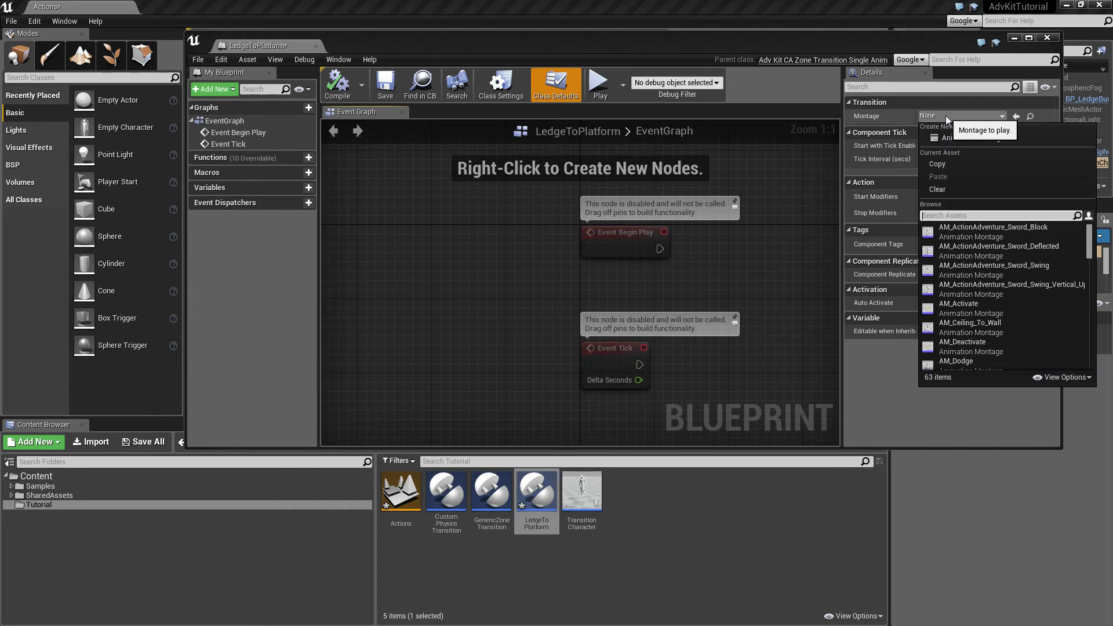
type("toplat")
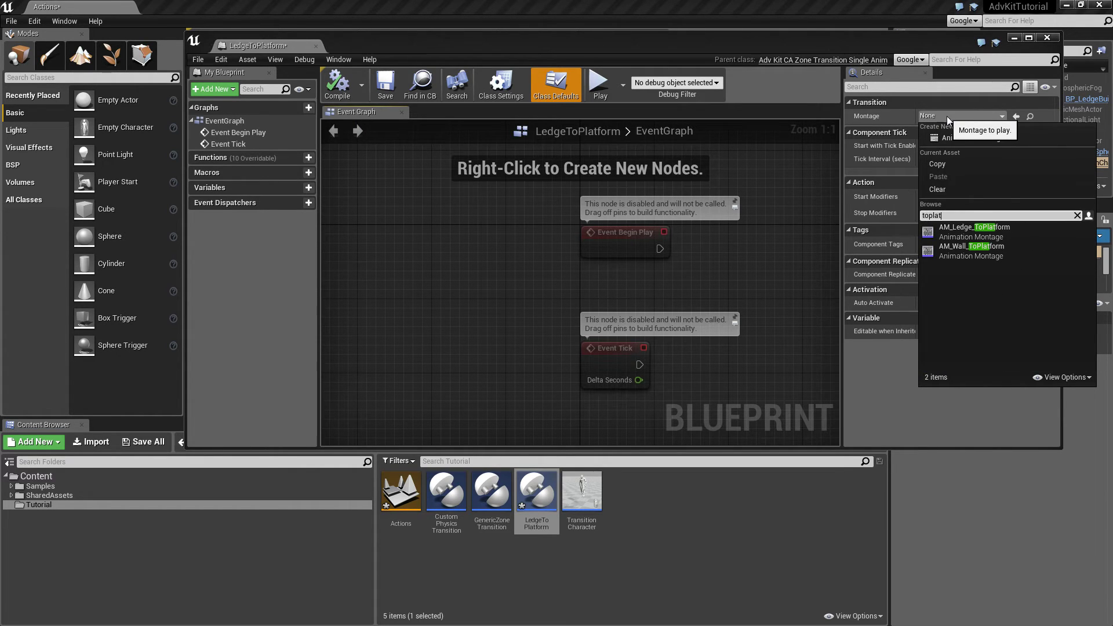
left_click(979, 234)
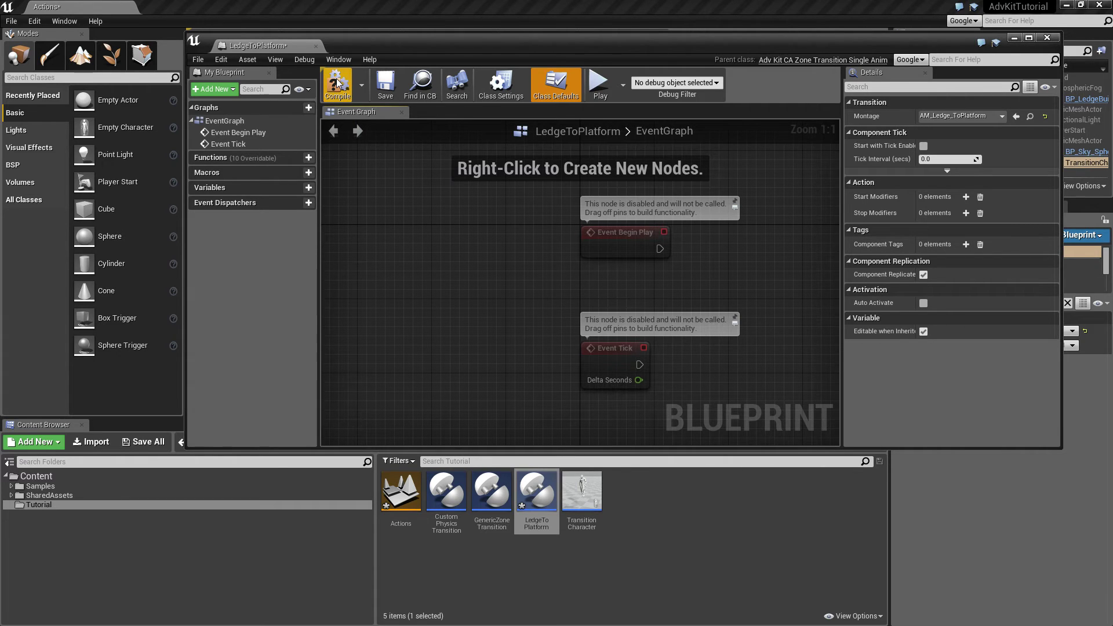
left_click(337, 83)
left_click(383, 92)
left_click(316, 46)
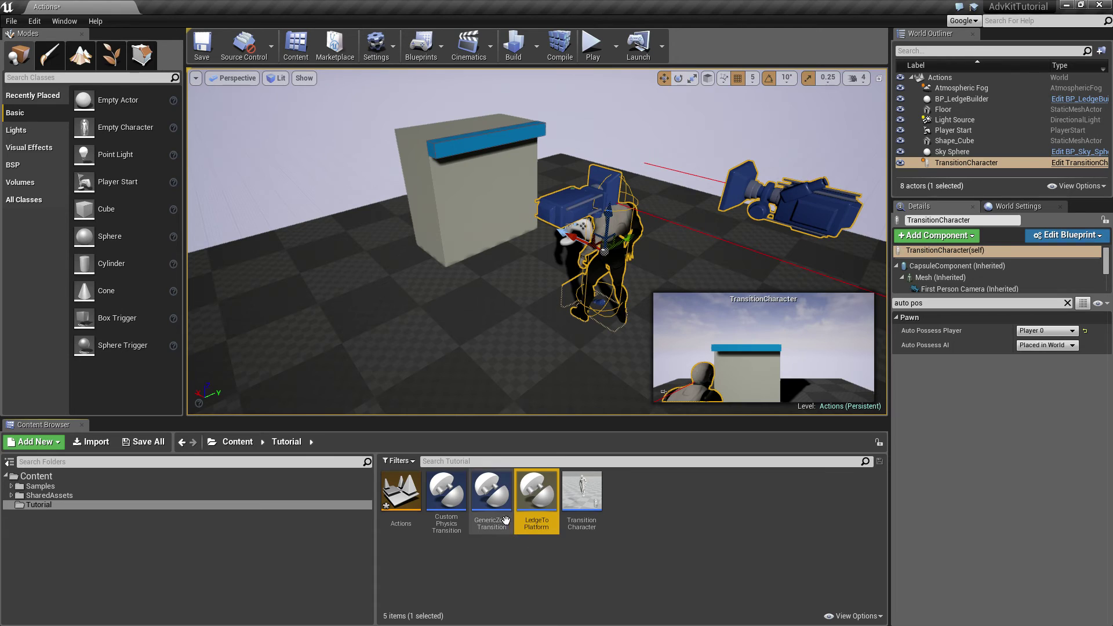
Step: Assign LedgeToPlatform as the Reverse Action of the Walking to Ledge Climbing element in CustomPhysicsTransition, and save and close the blueprint
double_click(446, 493)
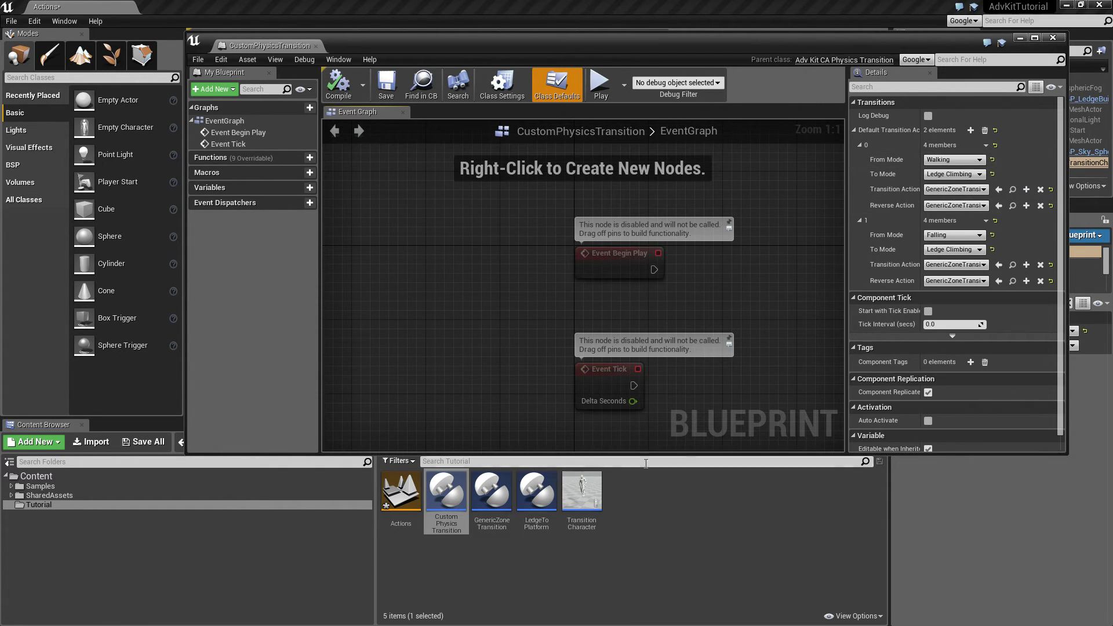
left_click(536, 493)
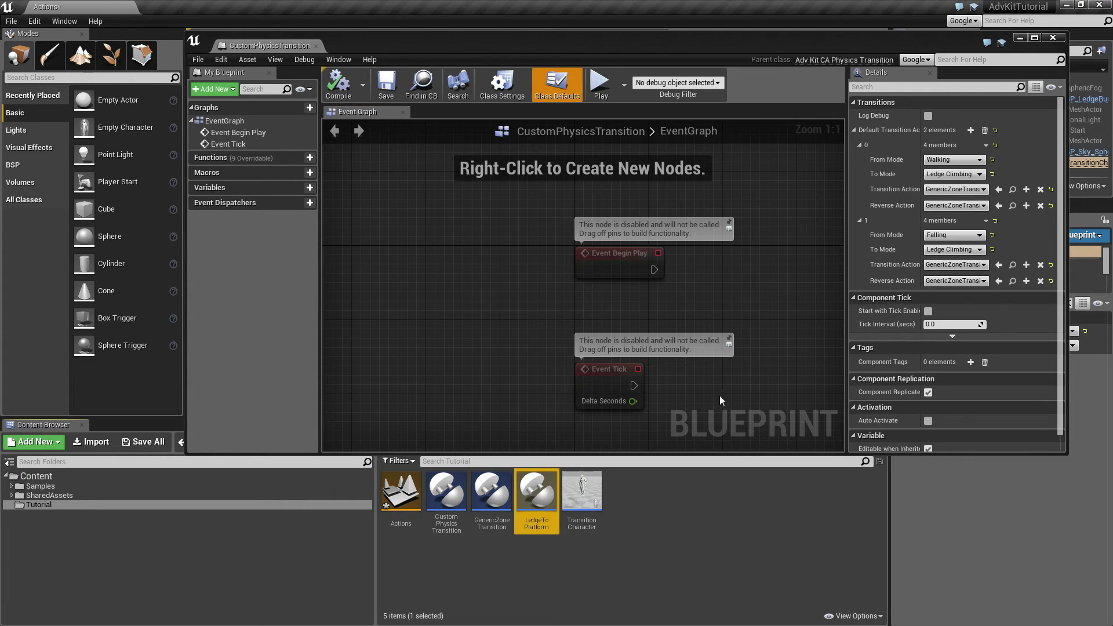
left_click(999, 206)
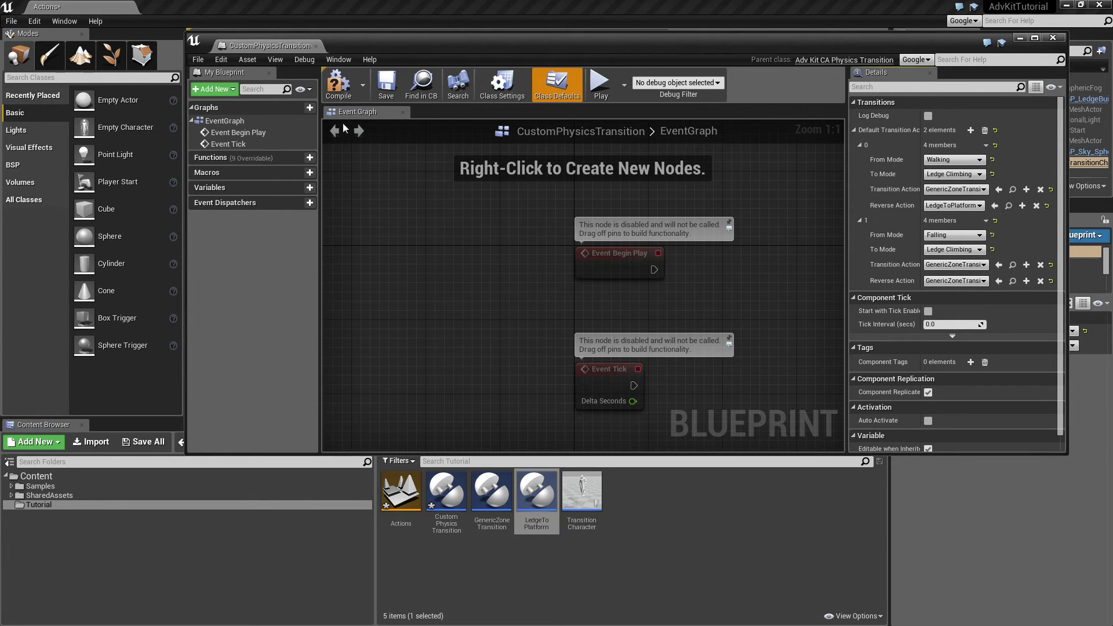
left_click(386, 84)
left_click(316, 46)
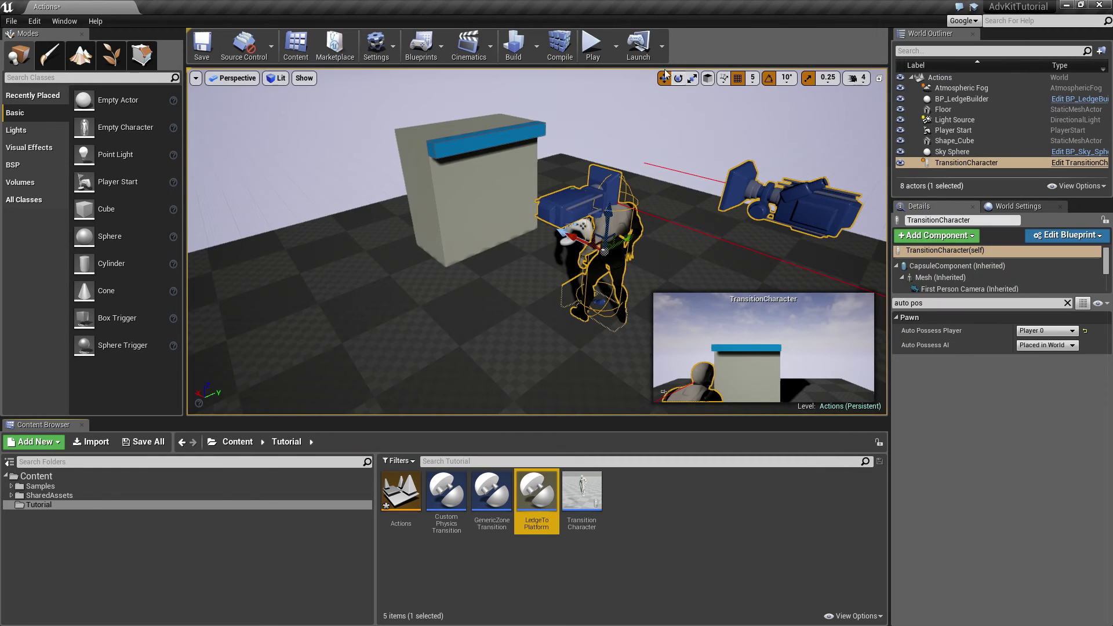
Step: Play-test grabbing the ledge, climbing onto the cube and walking around on top of it, and stop the play session
left_click(591, 46)
key("w")
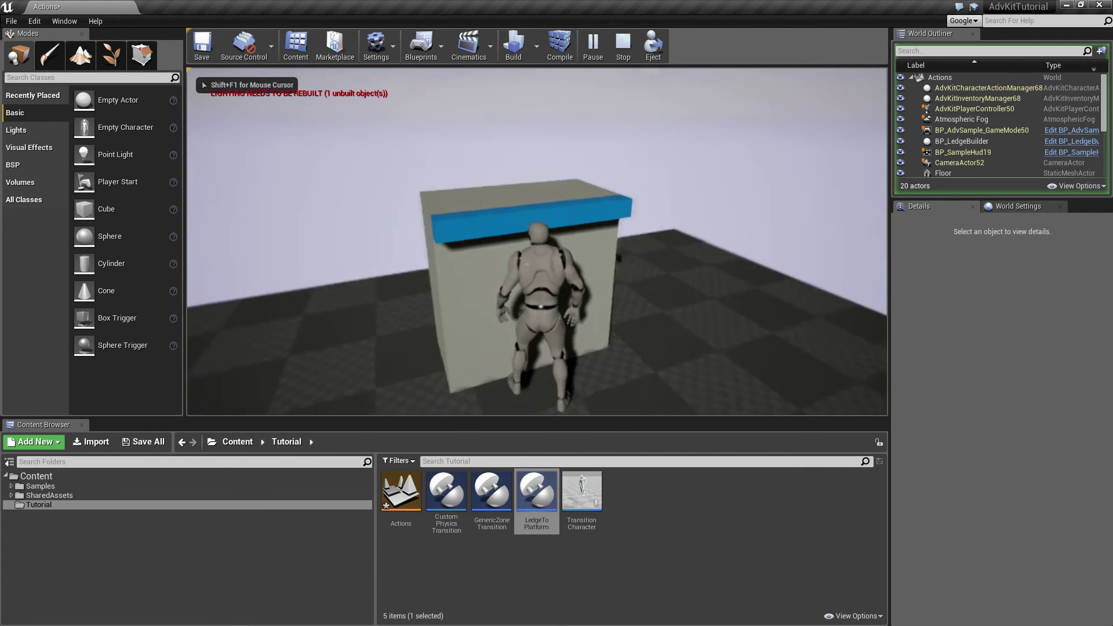
key("space")
key("space")
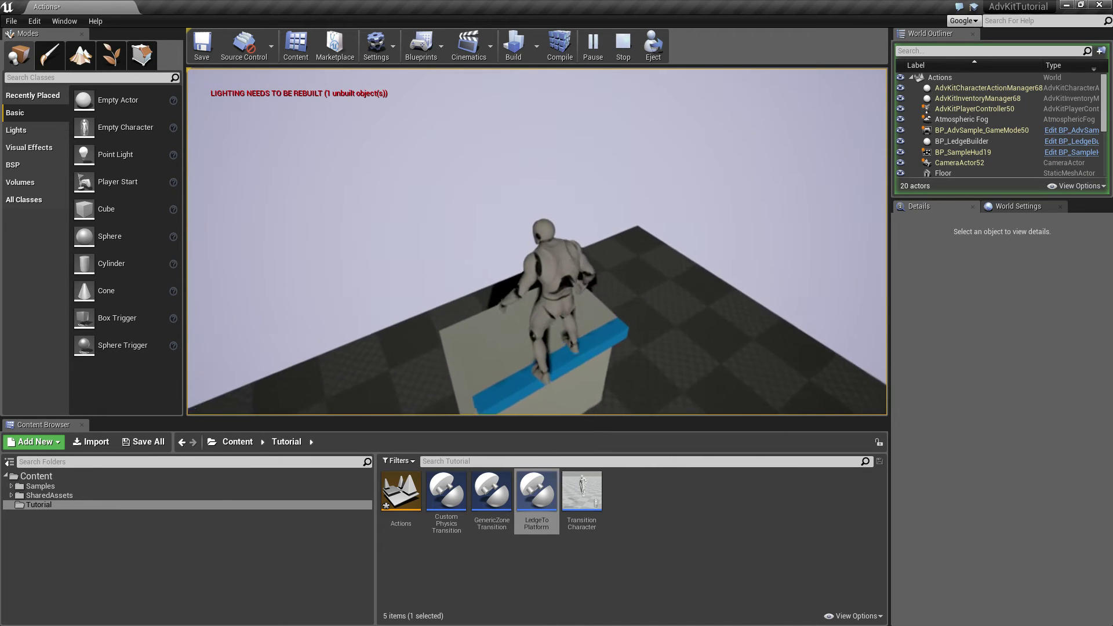
key("s")
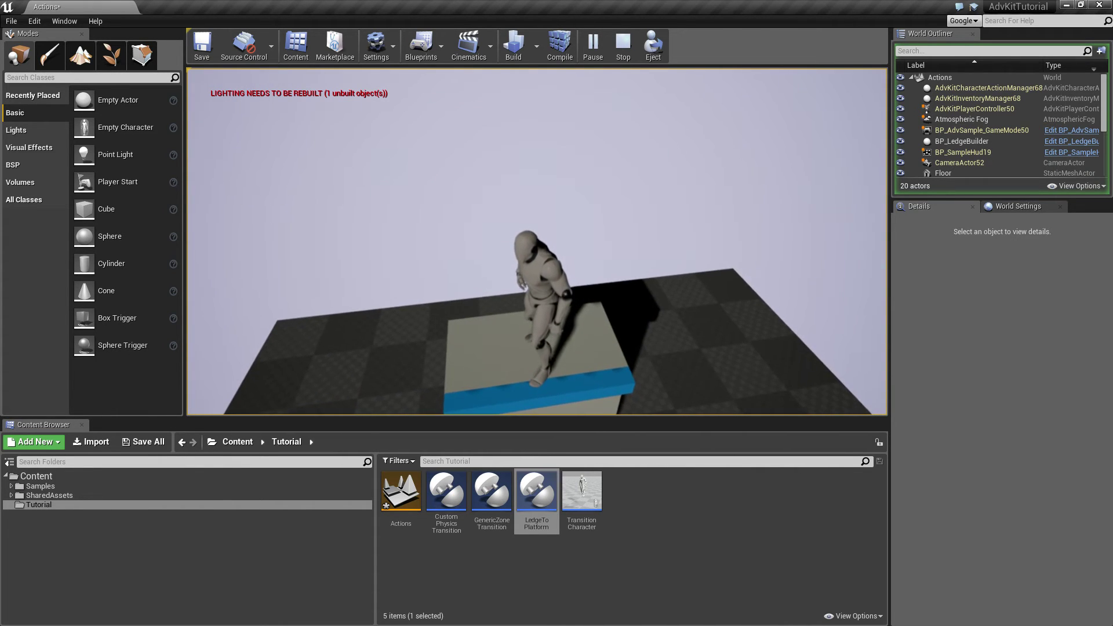
key("a")
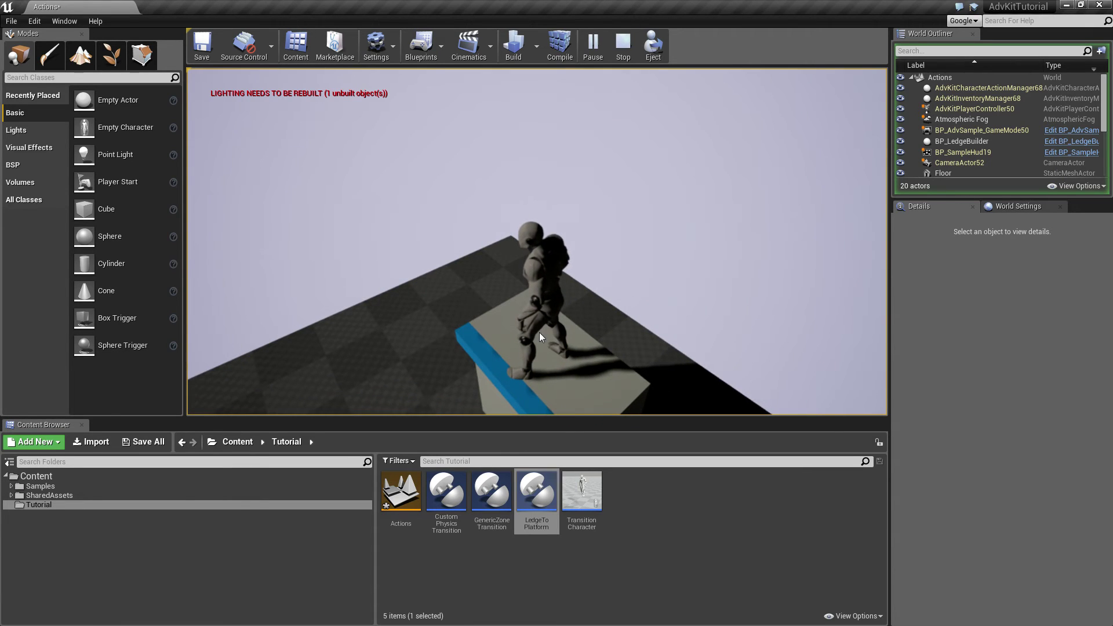
key("Escape")
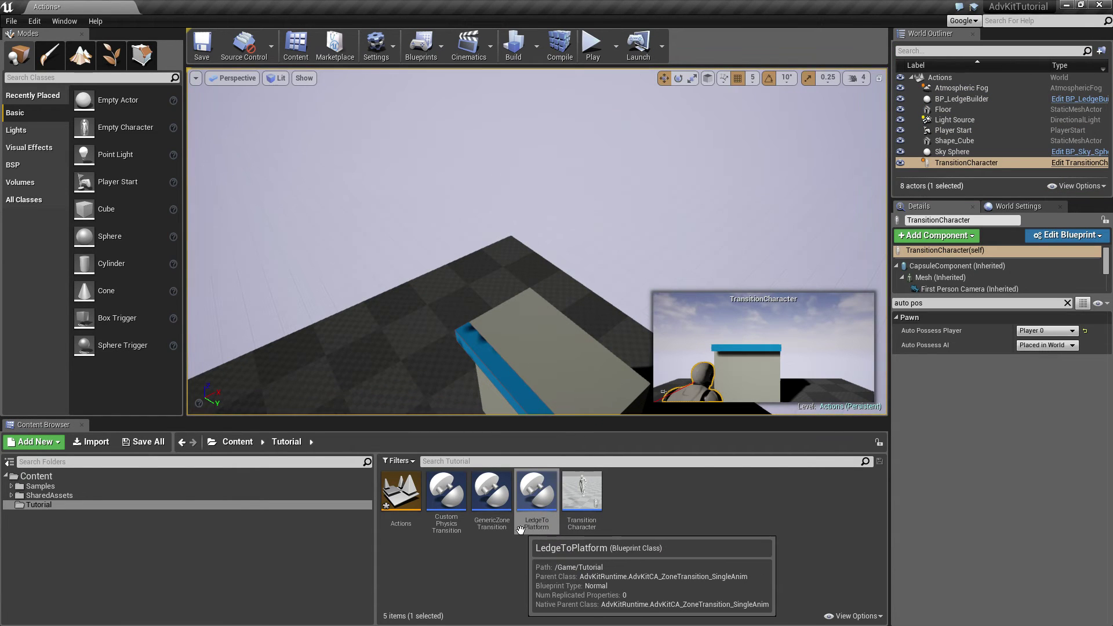
Step: Open the AM_Ledge_ToPlatform montage used by LedgeToPlatform and examine its notifies, selecting the CharacterModifier notify
double_click(540, 510)
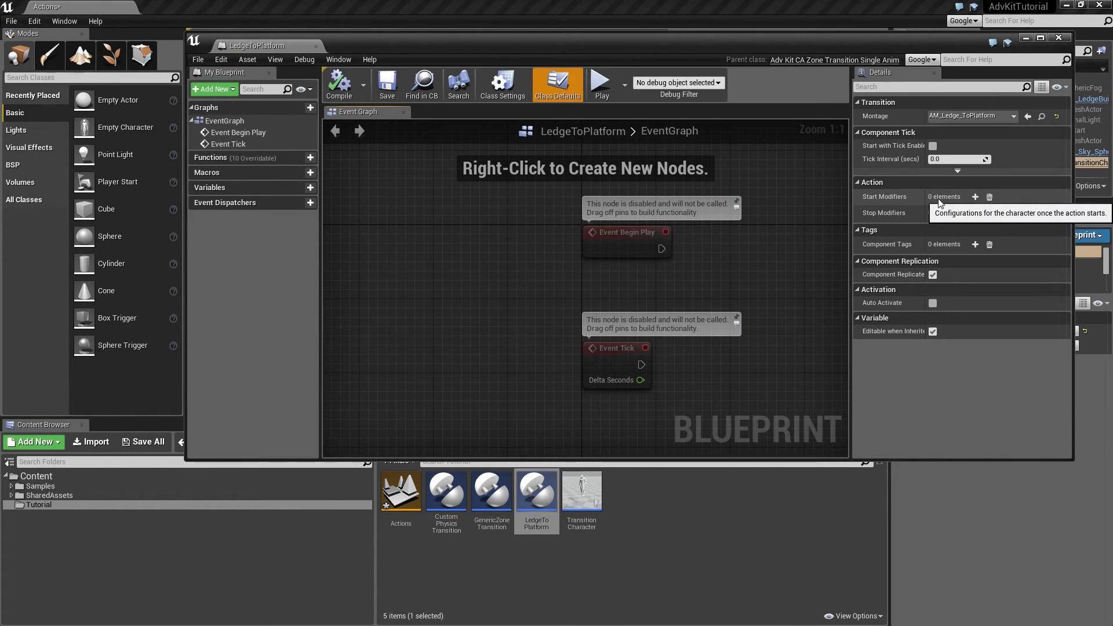
left_click(1042, 117)
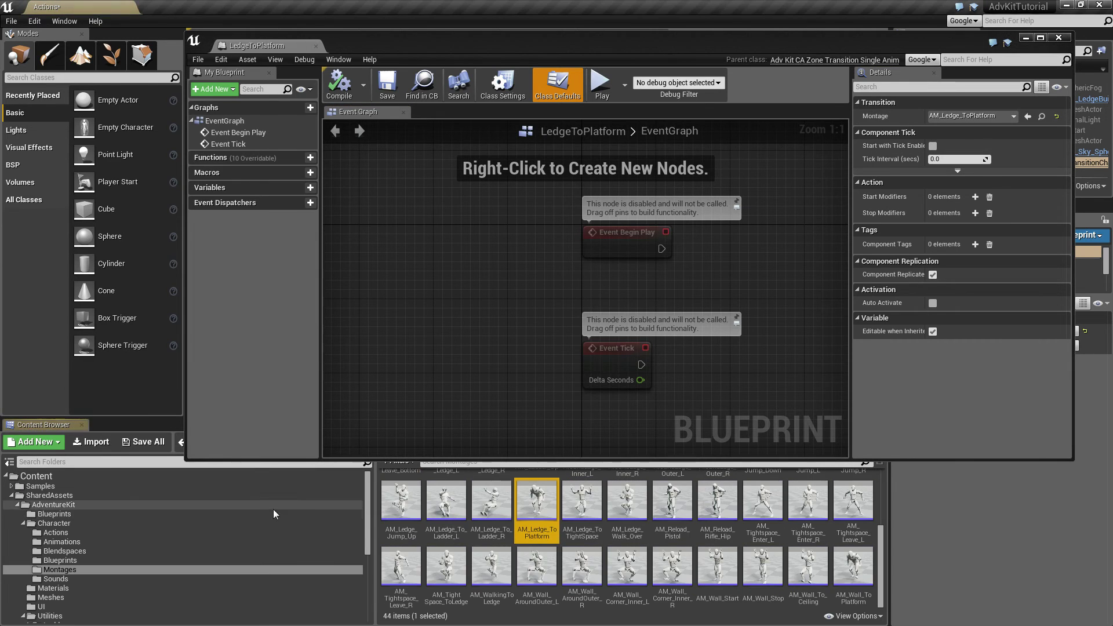
double_click(530, 510)
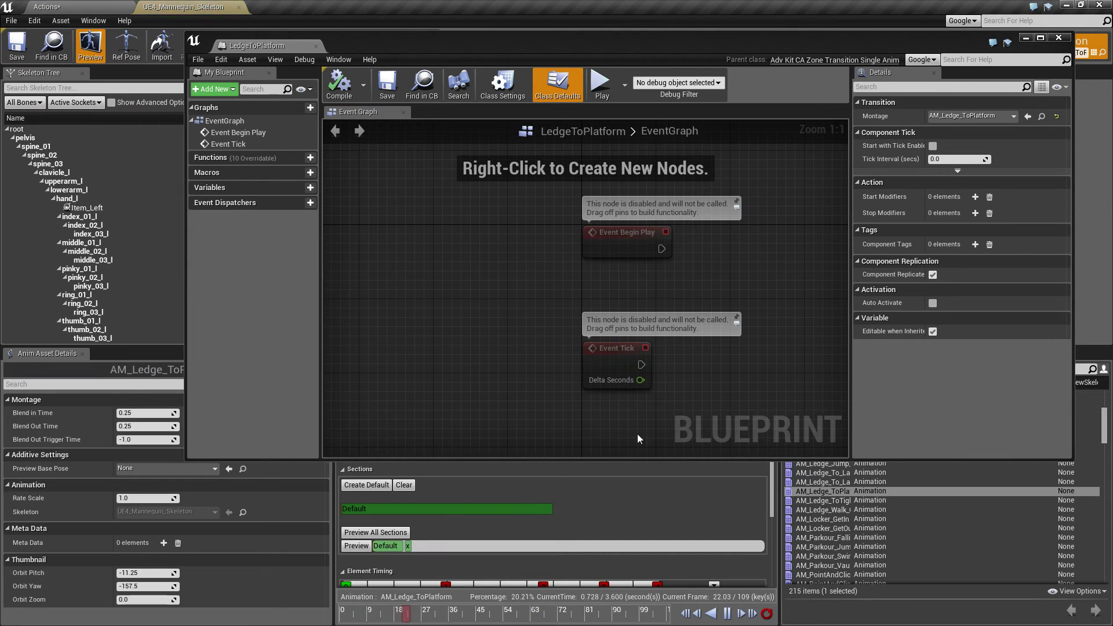
scroll(673, 493, "down", 5)
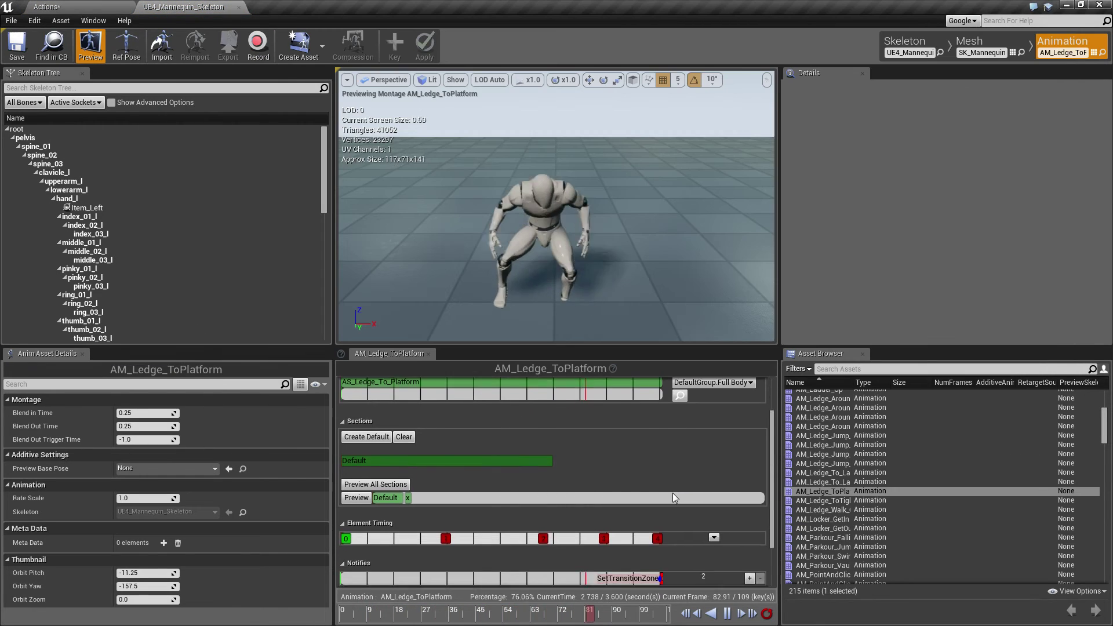
left_click(565, 549)
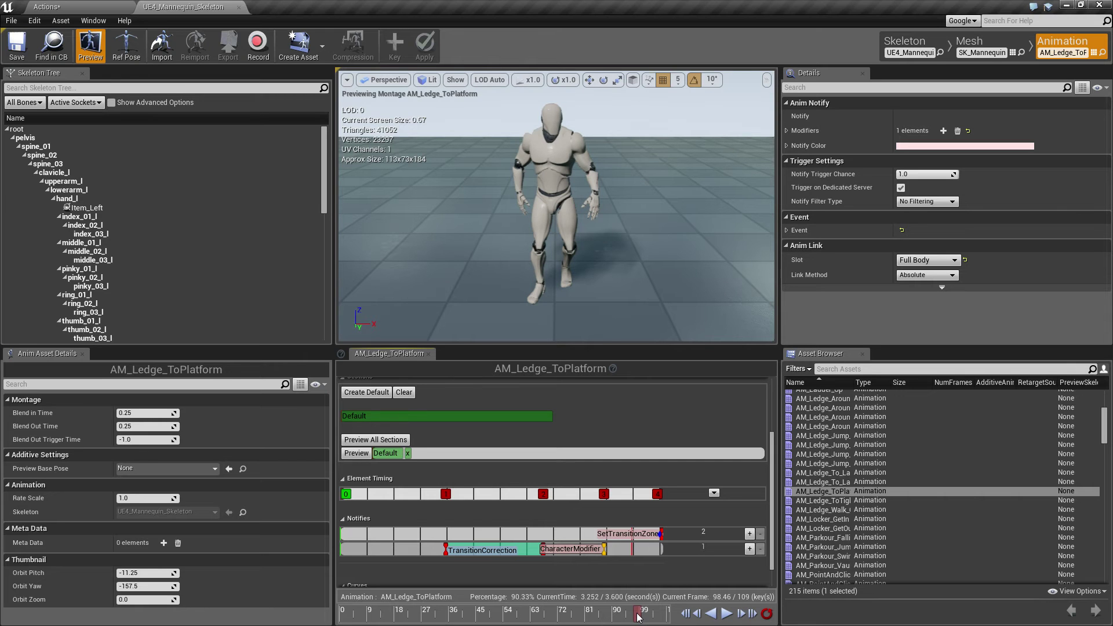
Step: Scrub back through the AM_Ledge_ToPlatform montage's timeline and close the montage editor
left_click_drag(638, 618, 483, 615)
left_click(239, 7)
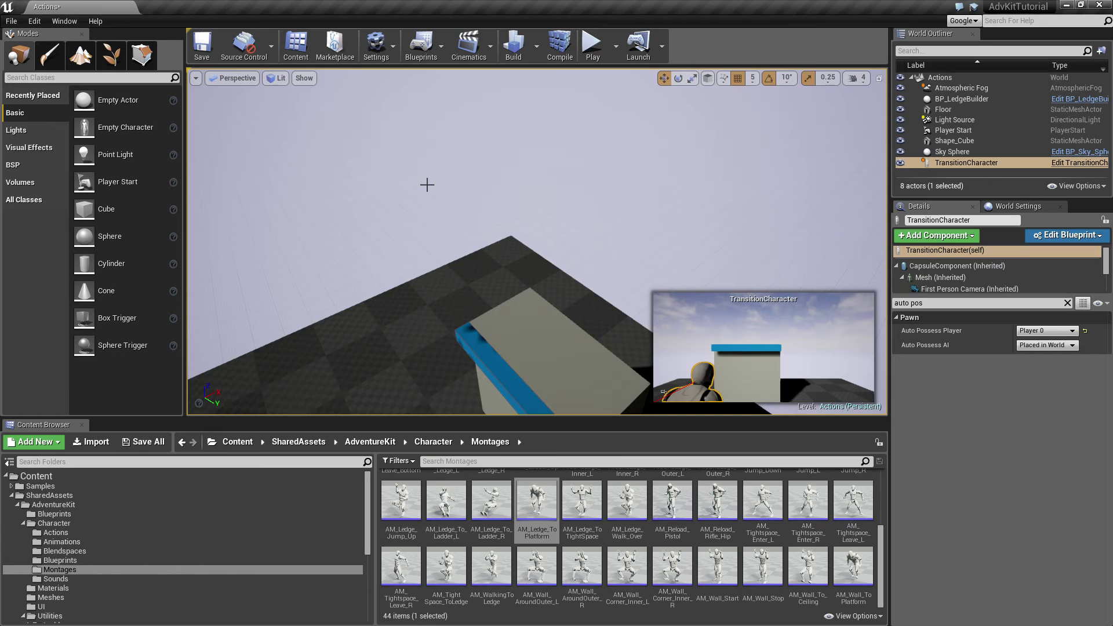
right_click_drag(720, 256, 812, 273)
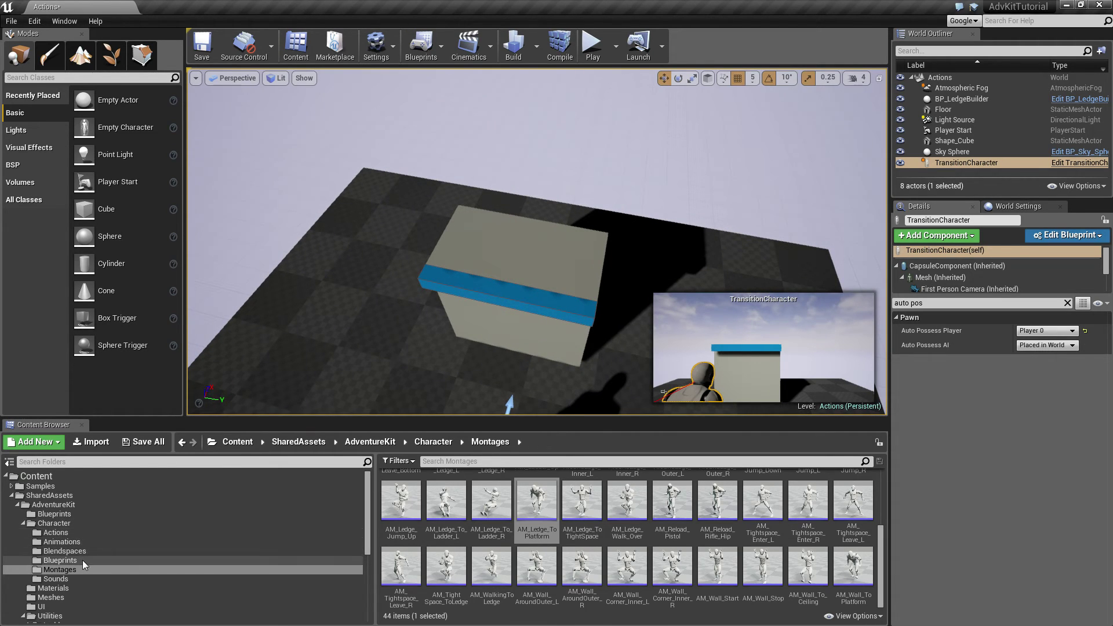
Step: Create a blueprint class named LetGo in the Tutorial folder, using AdvKitCA_ZoneTransition_NoAnim as its parent class
scroll(78, 565, "down", 10)
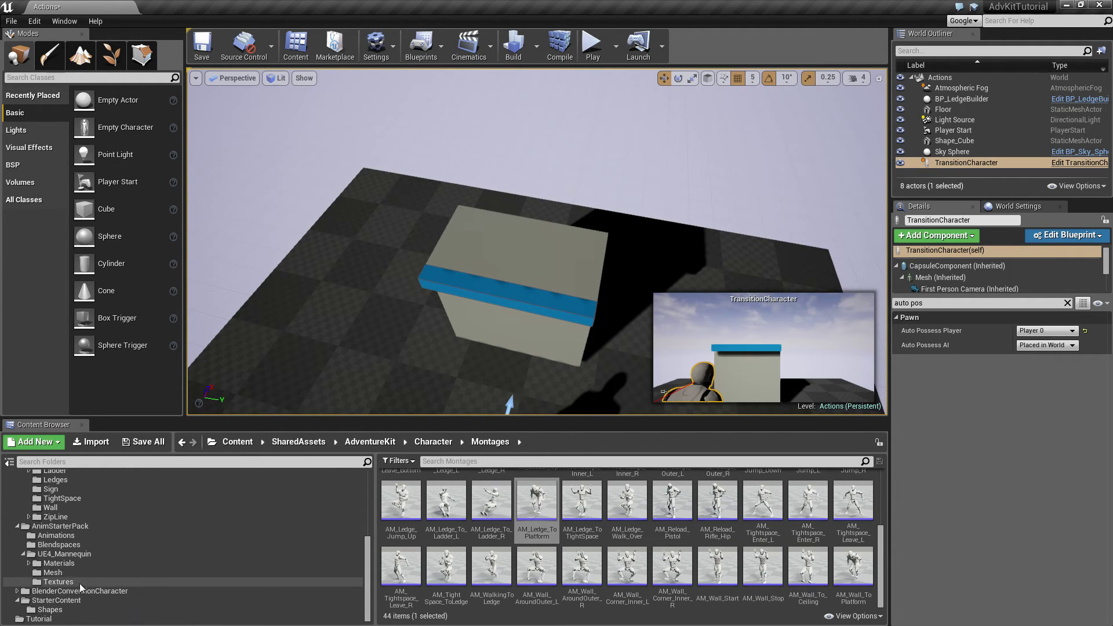
left_click(58, 610)
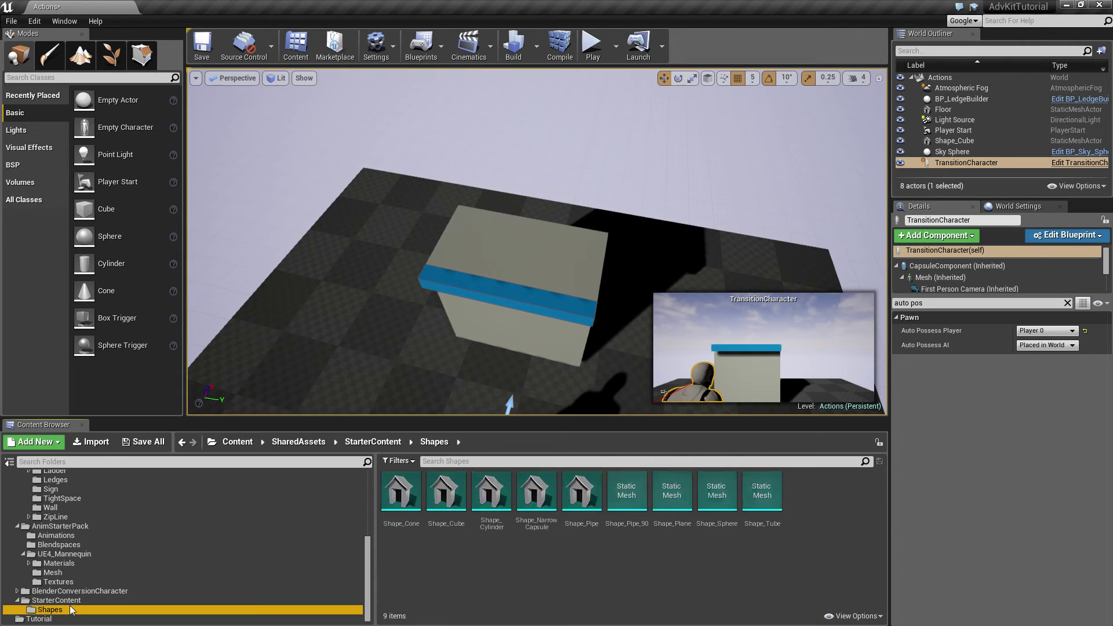
left_click(61, 619)
right_click(659, 493)
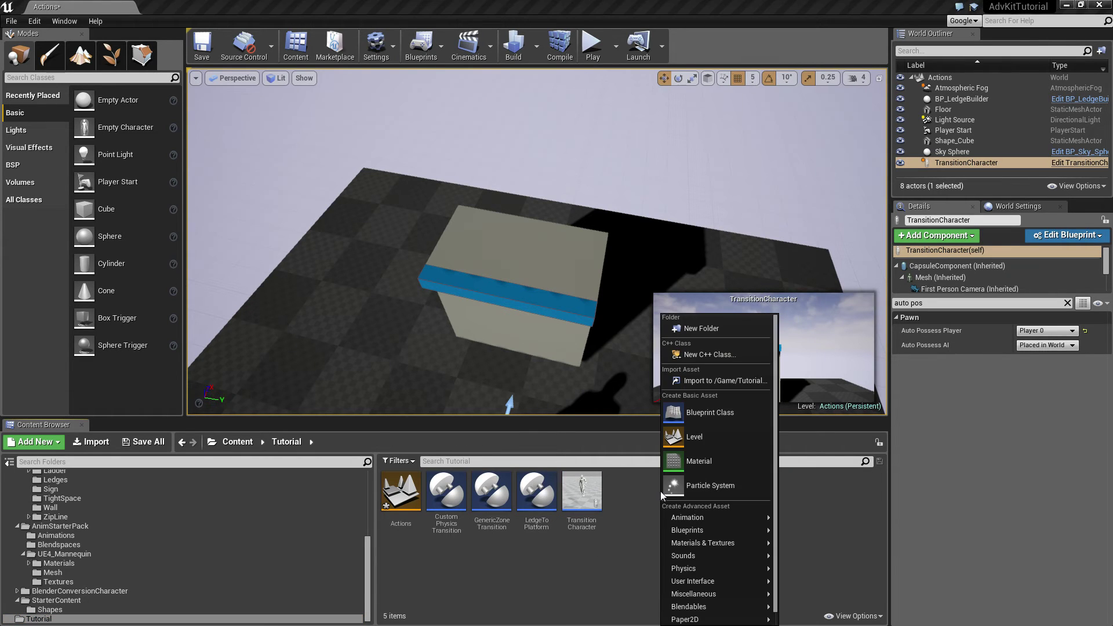
left_click(704, 411)
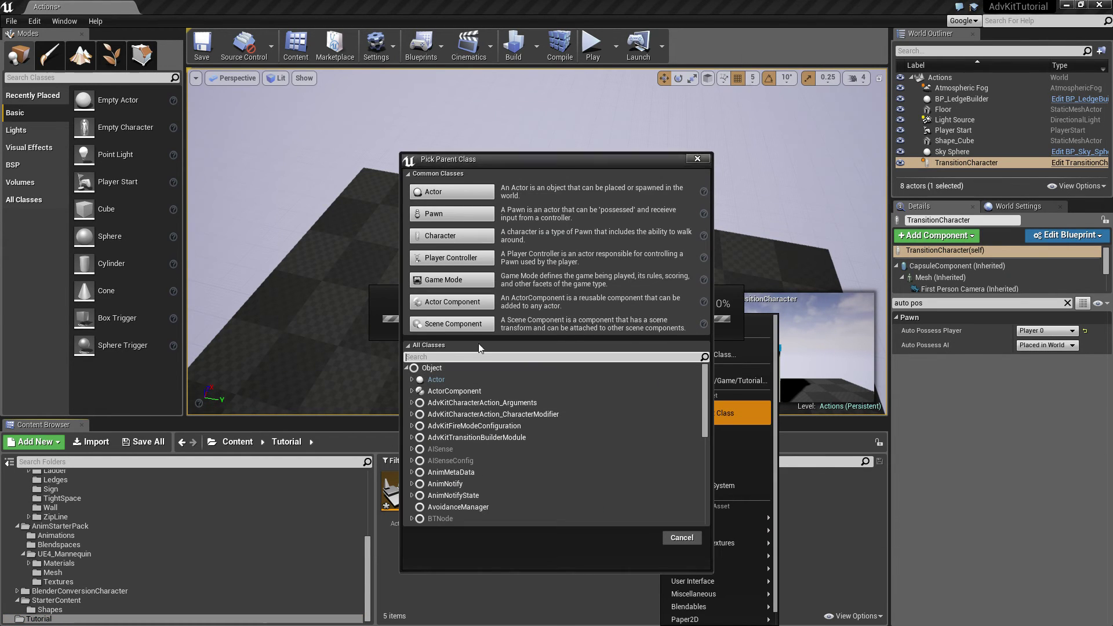
type("no")
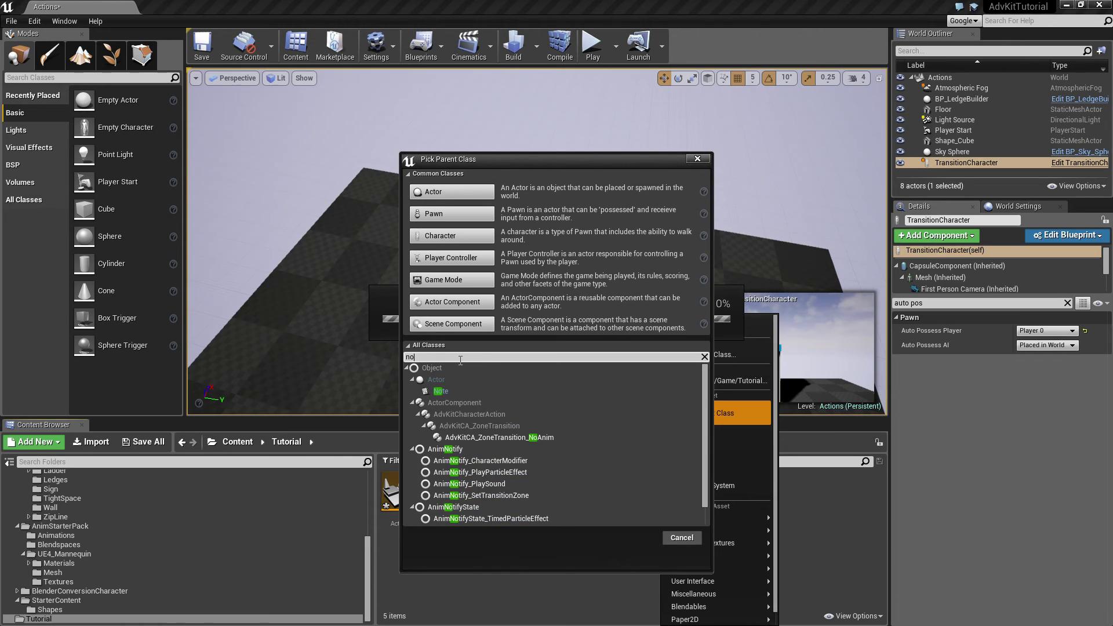
type("anim")
left_click(498, 414)
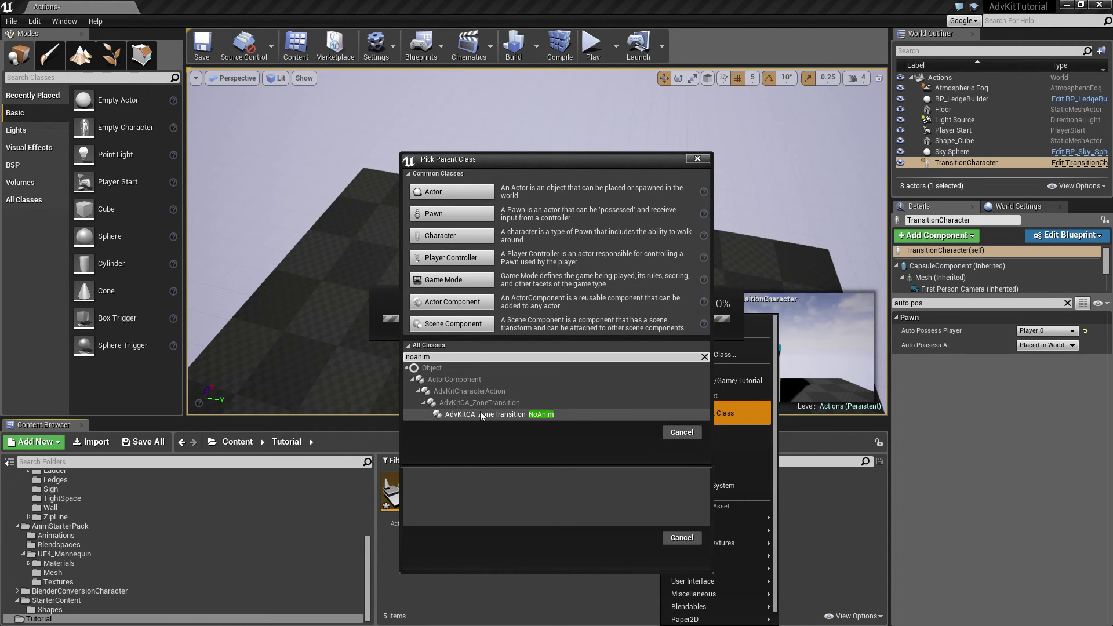
left_click(644, 432)
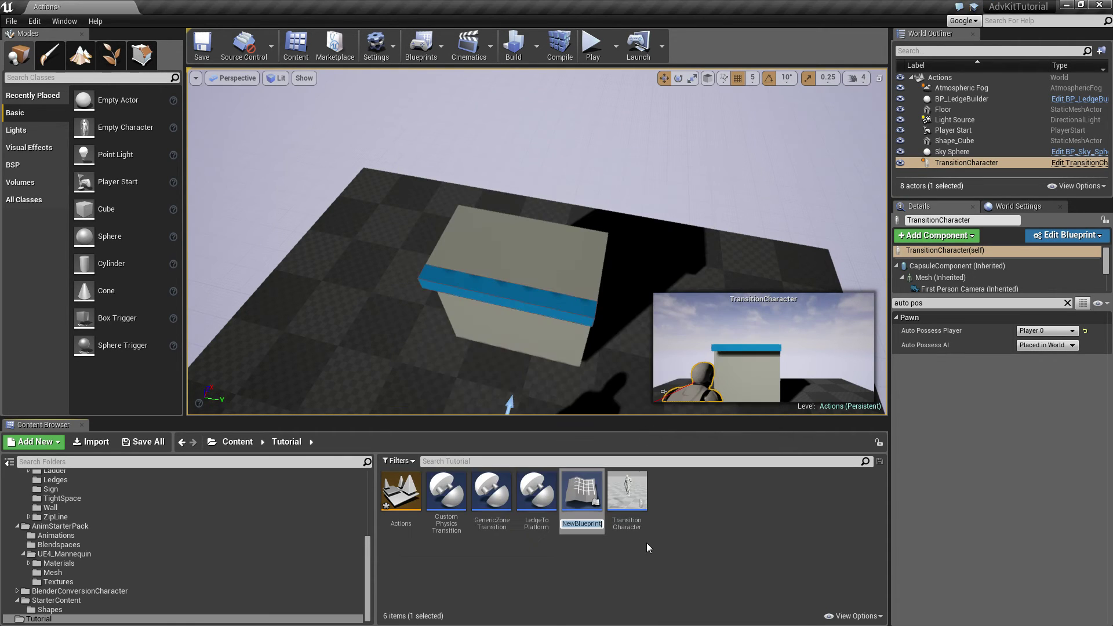
type("LetGo")
key("Return")
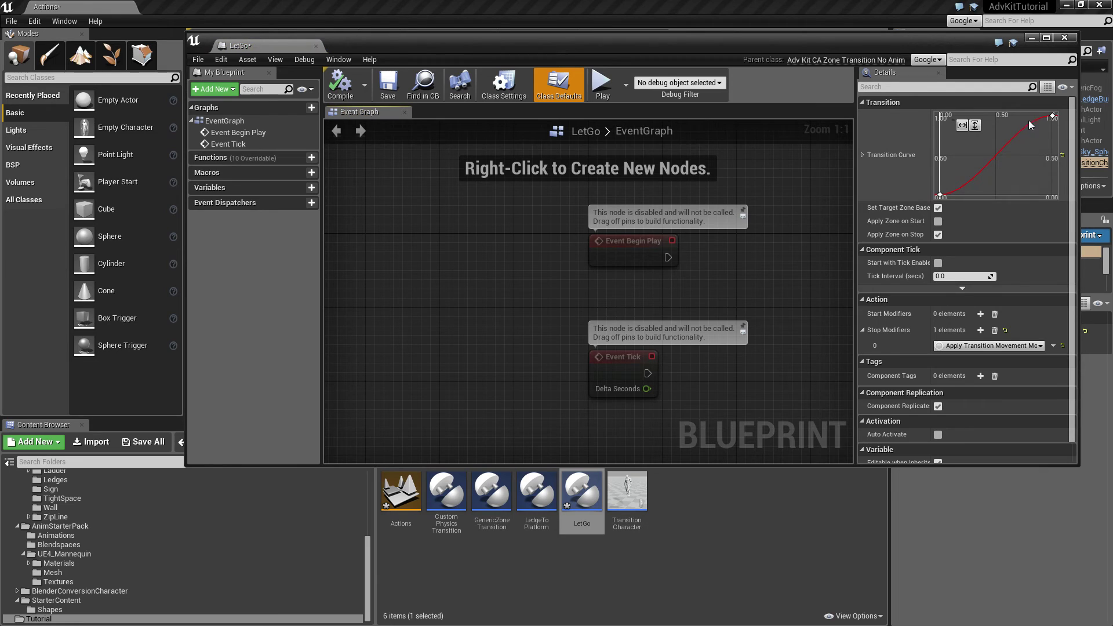
Step: Delete the end key at time 1 from LetGo's Transition Curve, and compile, save and close the blueprint
mouse_move(1053, 118)
left_click(1053, 117)
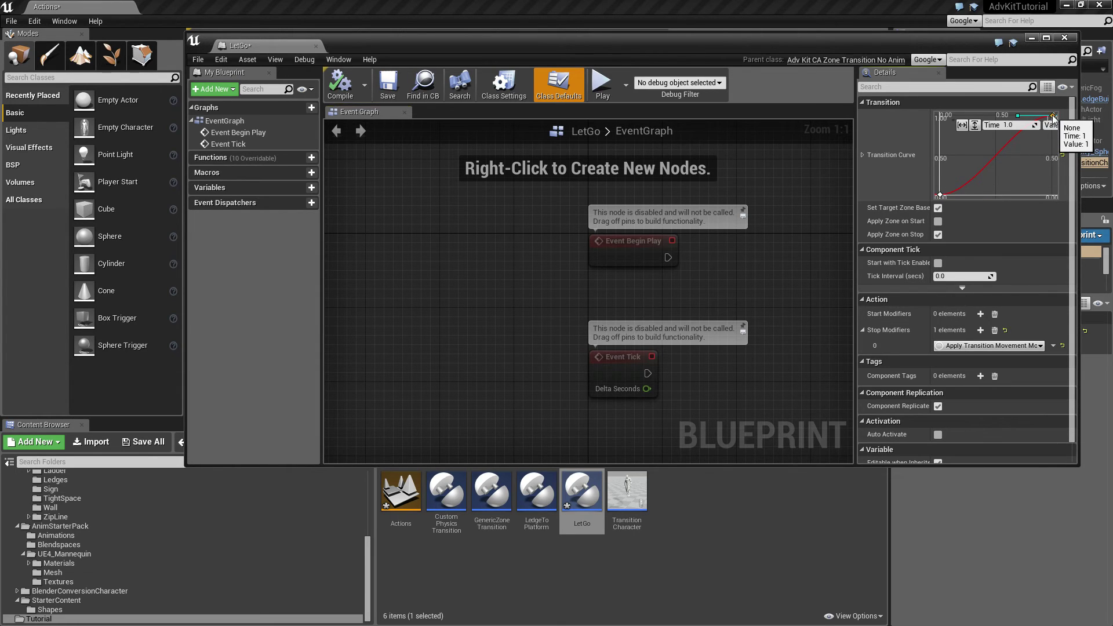
key("Delete")
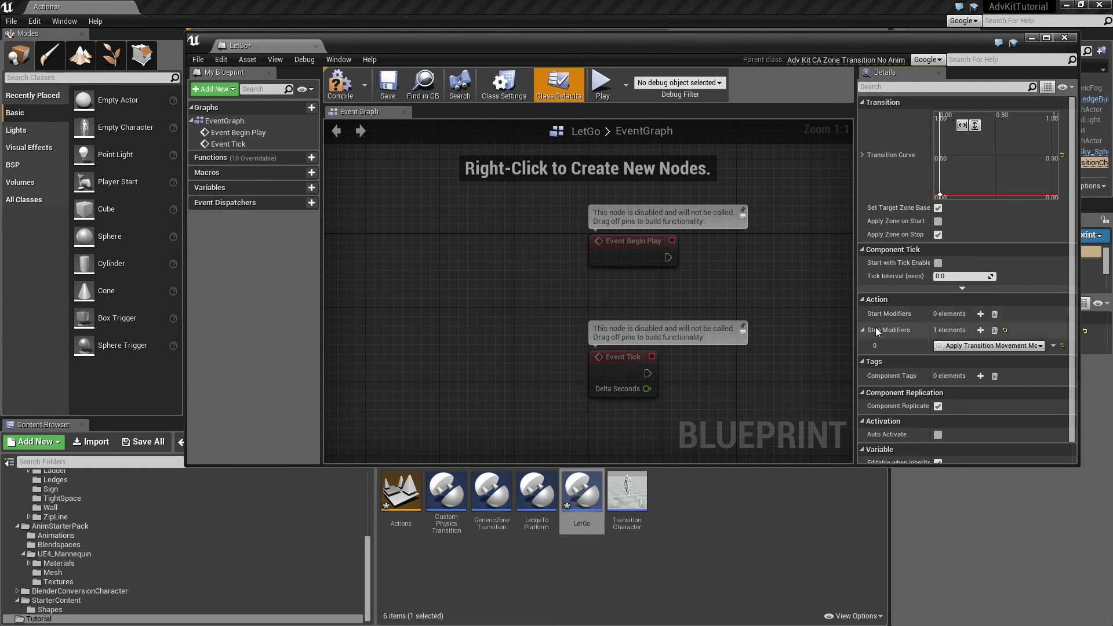
left_click(342, 100)
left_click(397, 96)
middle_click(292, 47)
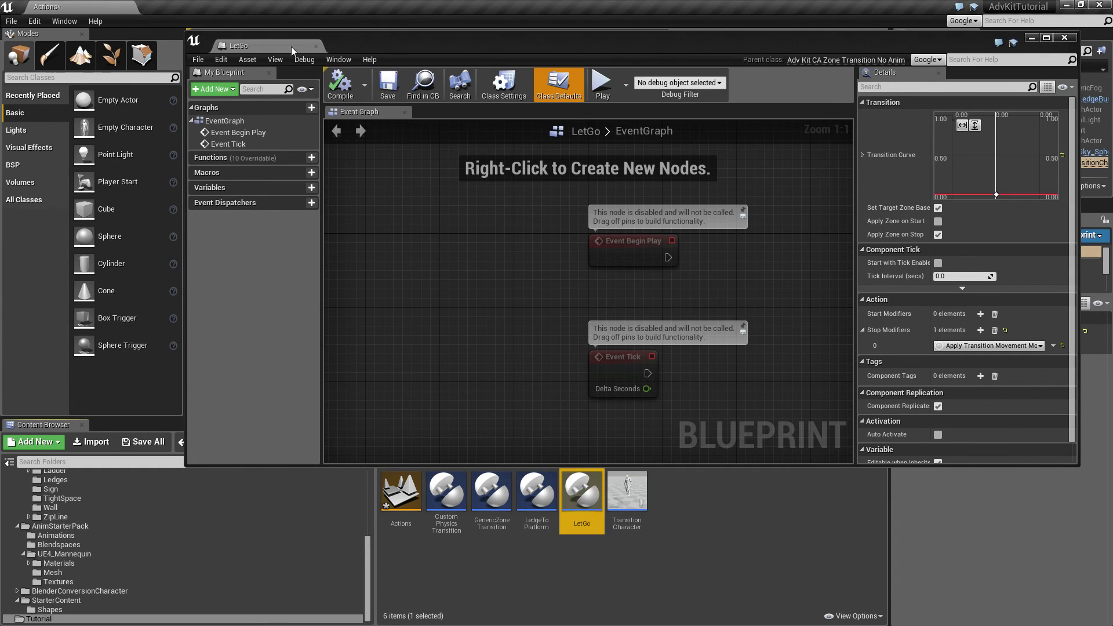
Step: Assign LetGo as the Reverse Action of the Falling to Ledge Climbing element in CustomPhysicsTransition, and compile, save and close the blueprint
double_click(447, 490)
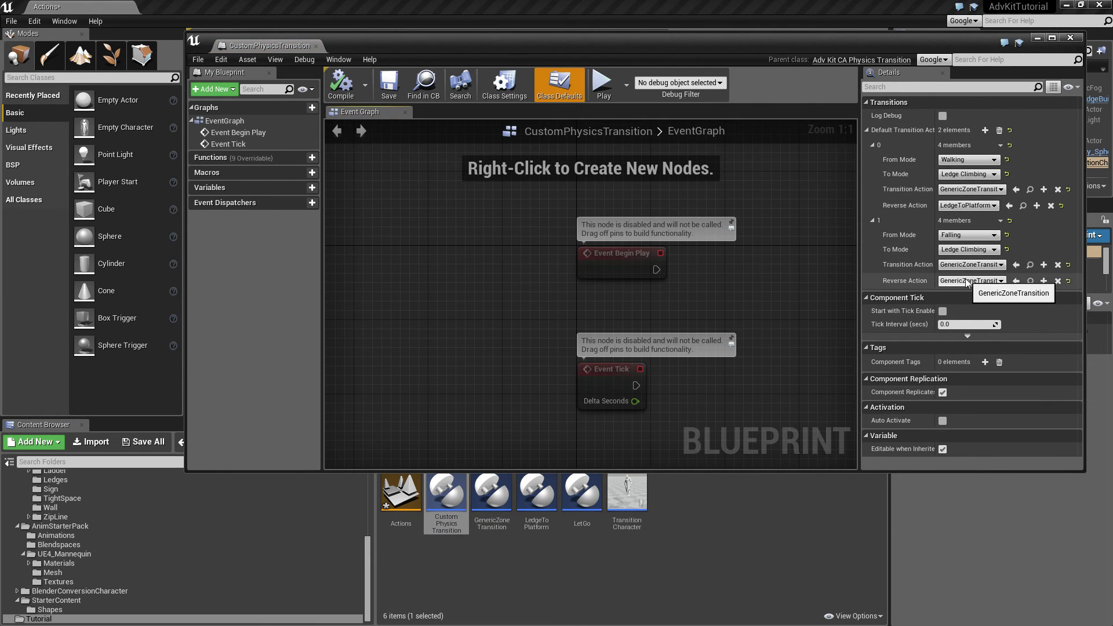
left_click(603, 498)
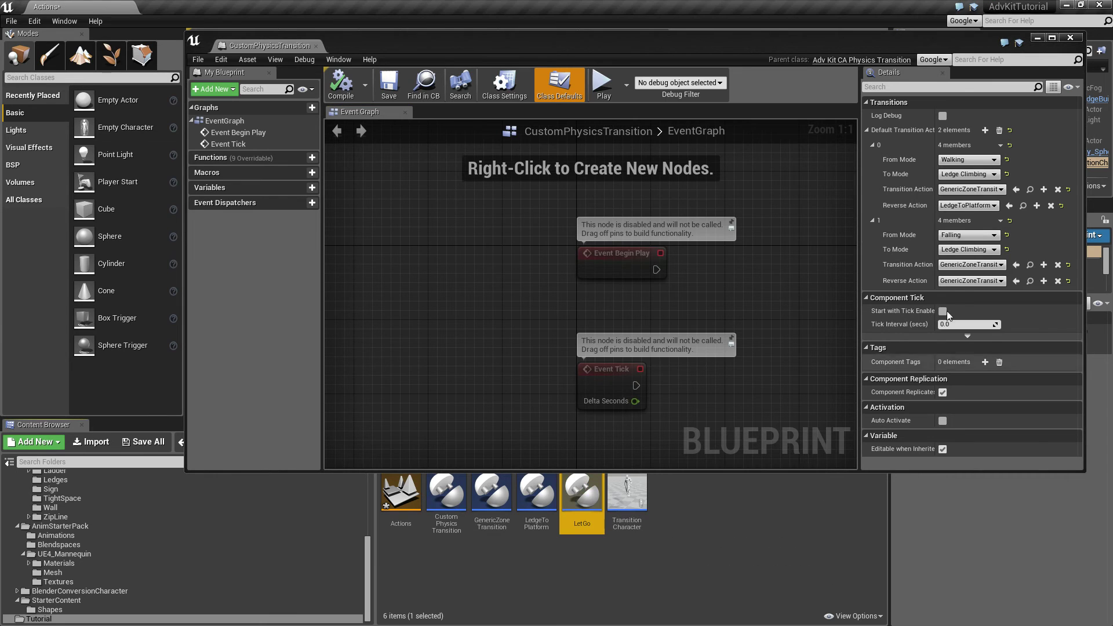
left_click(1016, 280)
left_click(346, 87)
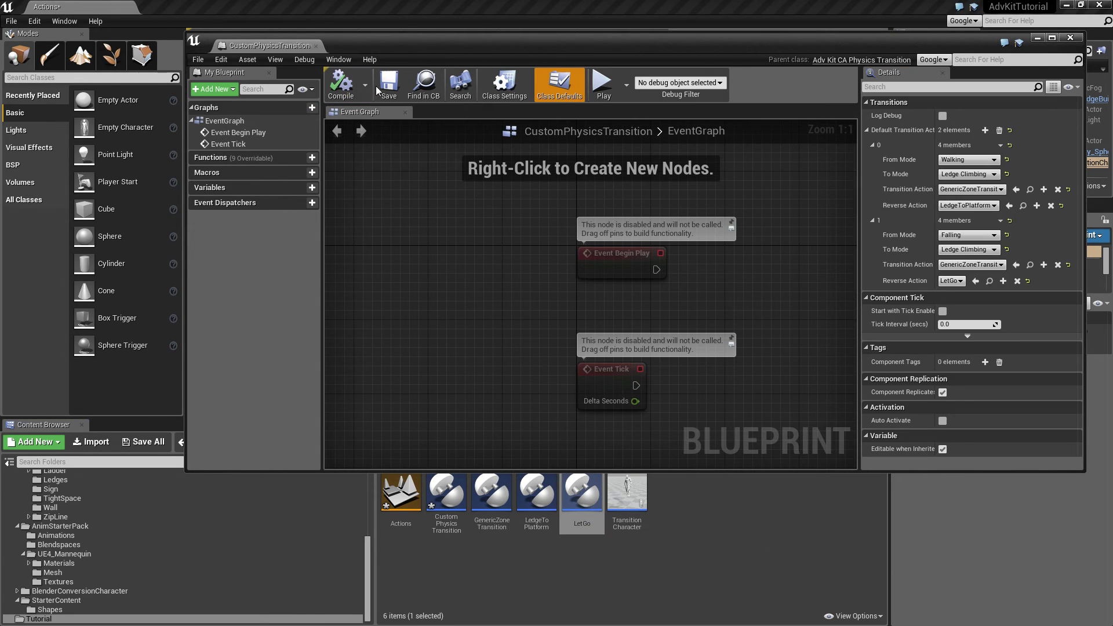
left_click(383, 87)
middle_click(268, 46)
Step: Play-test jumping to grab the ledge and letting go of it, and stop the play session
left_click(588, 45)
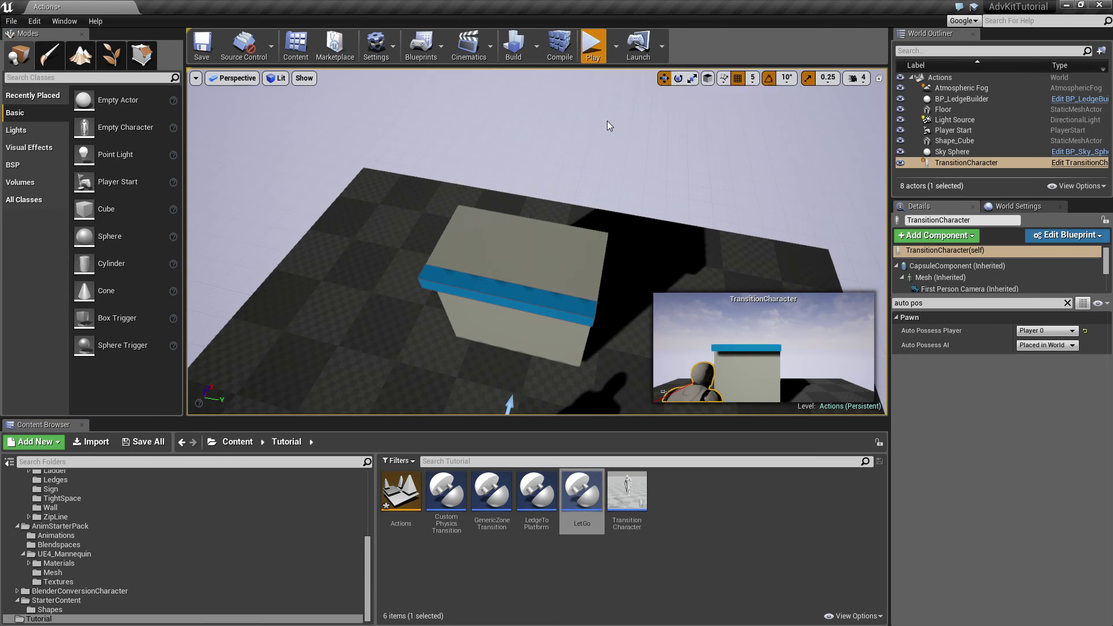
left_click(607, 122)
key("w")
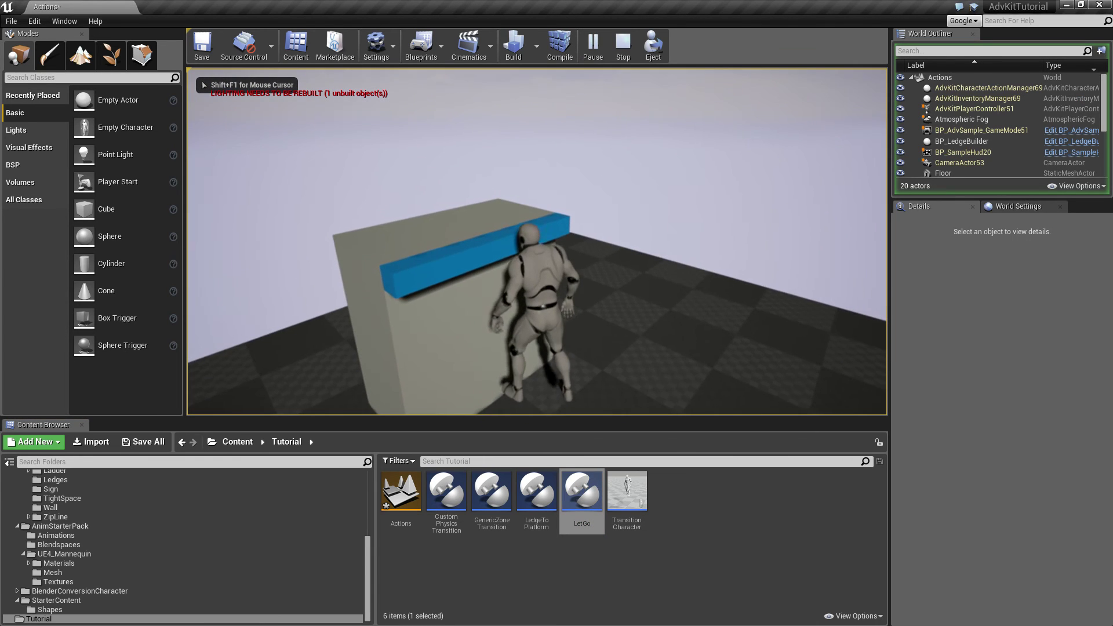
key("space")
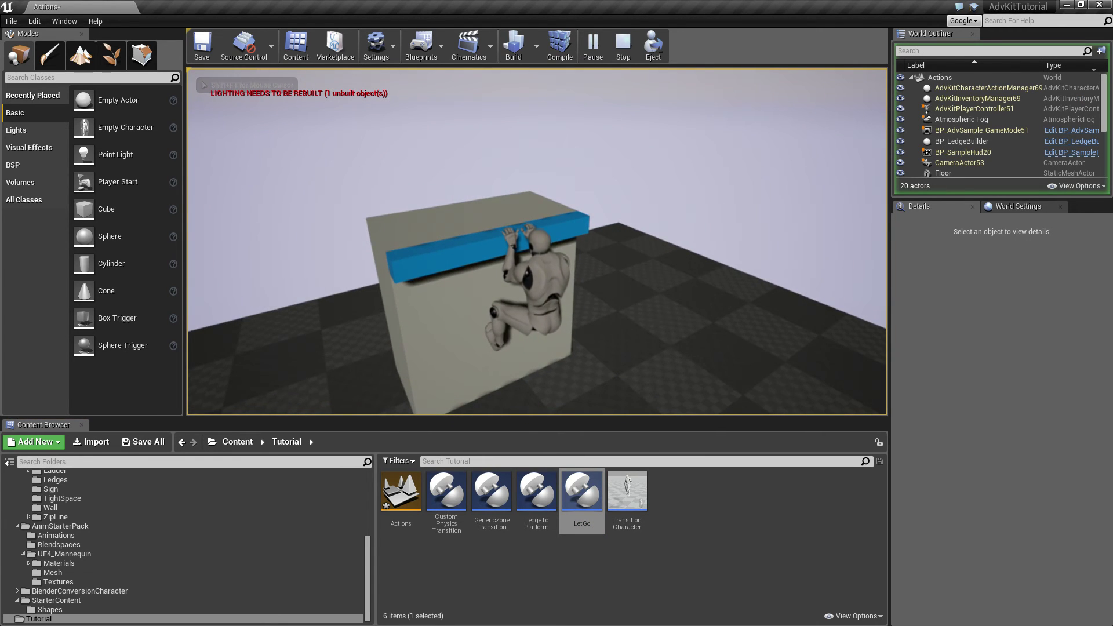
key("space")
key("s")
key("w")
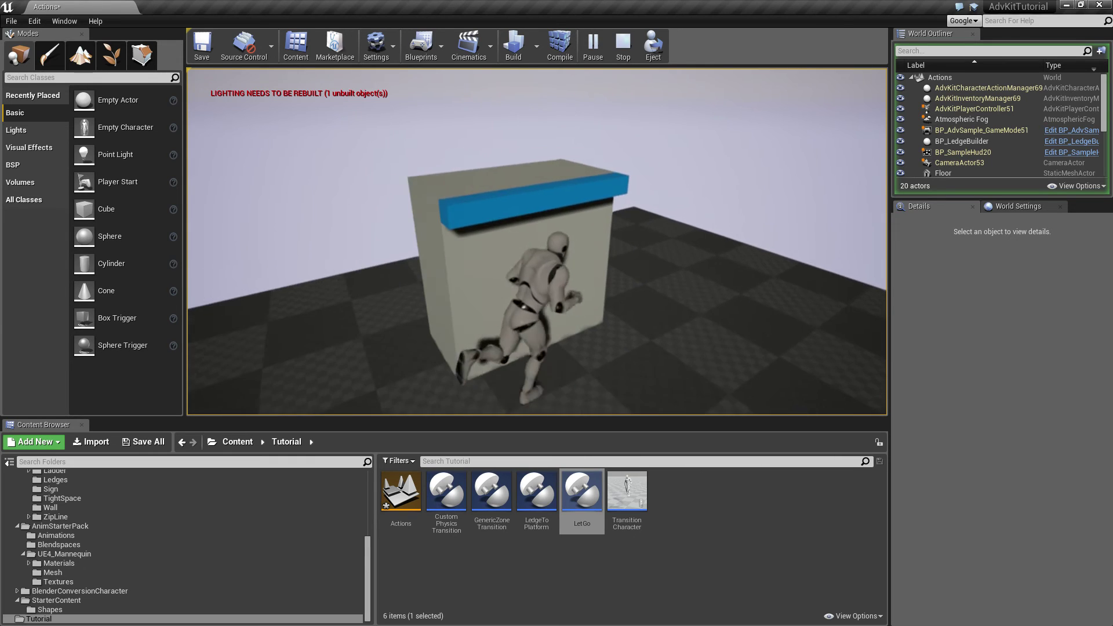
key("space")
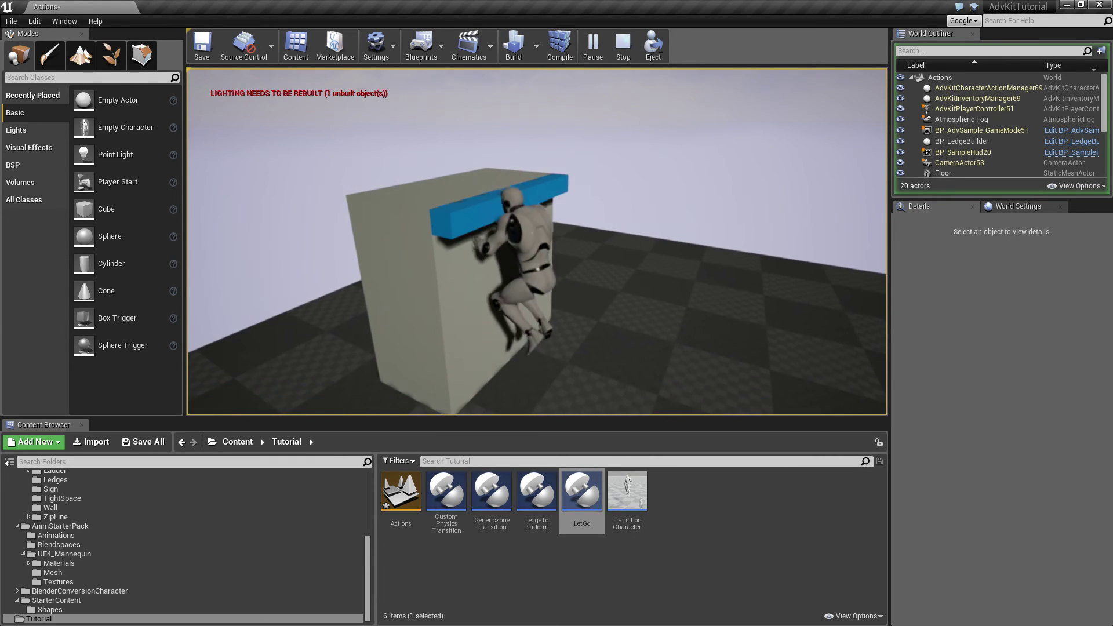
key("s")
key("Escape")
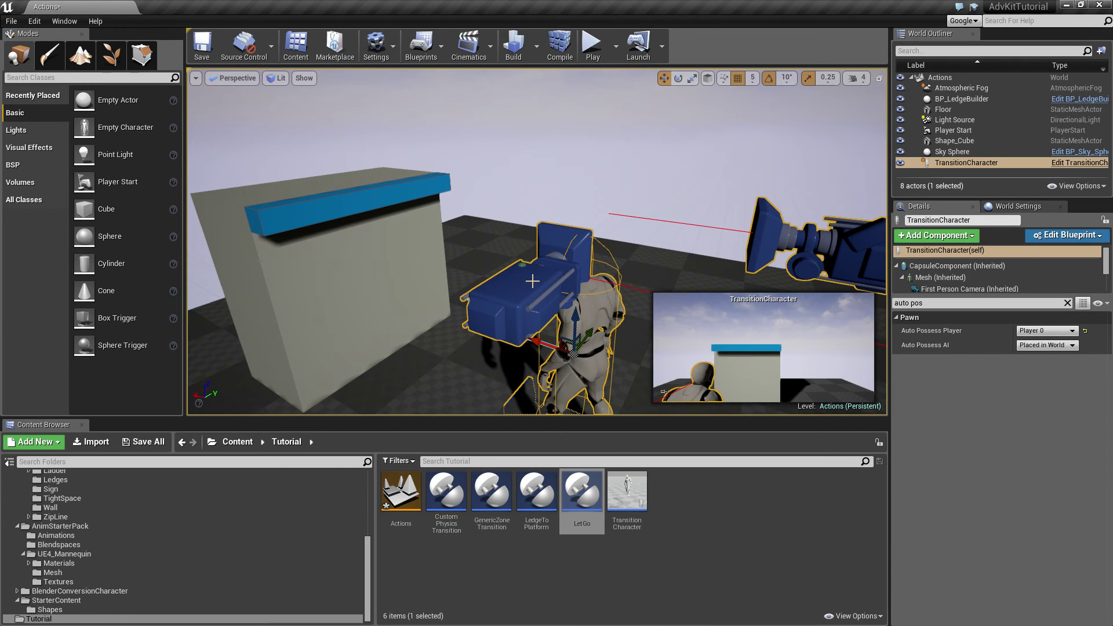
Step: Create a blueprint class named GrabLedge in the Tutorial folder, using AdvKitCA_ZoneTransition_SingleAnim as its parent class
left_click(702, 499)
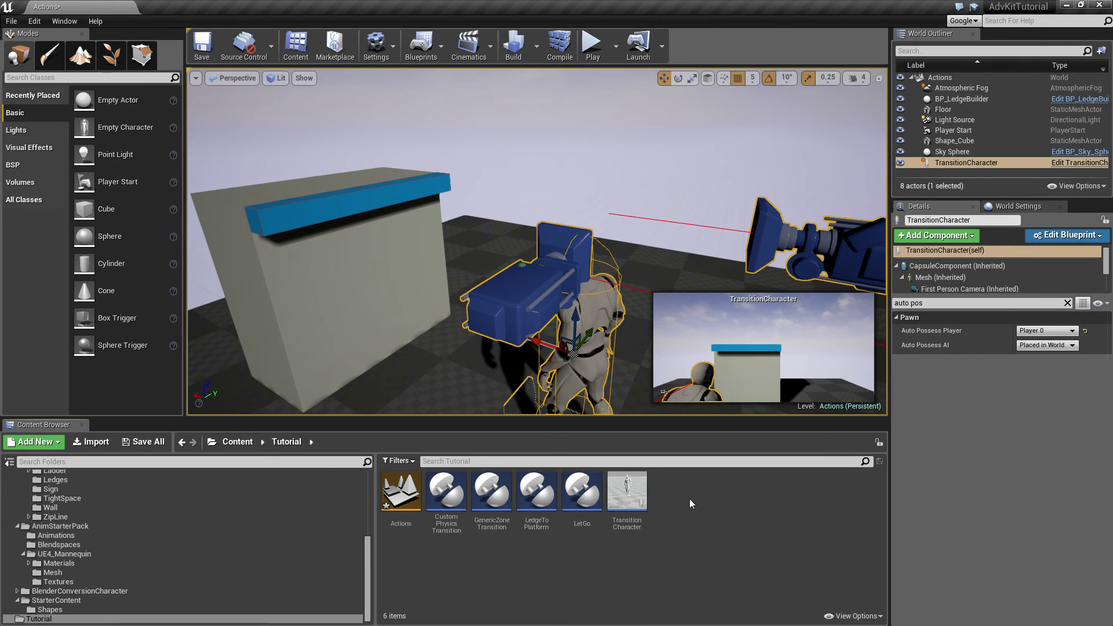
right_click(680, 502)
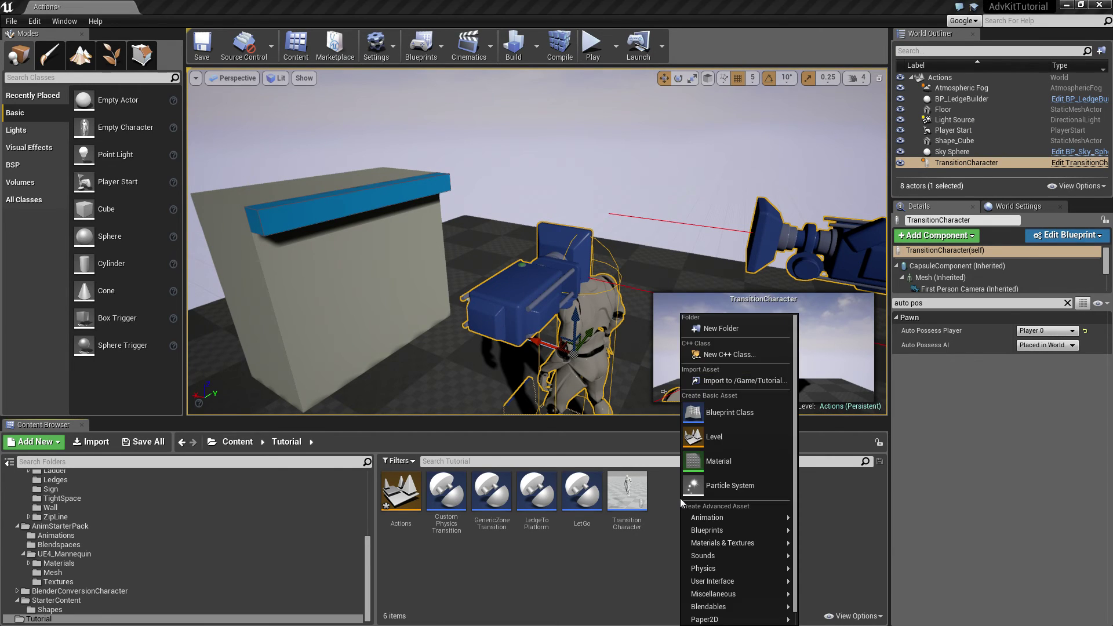
left_click(725, 412)
type("single")
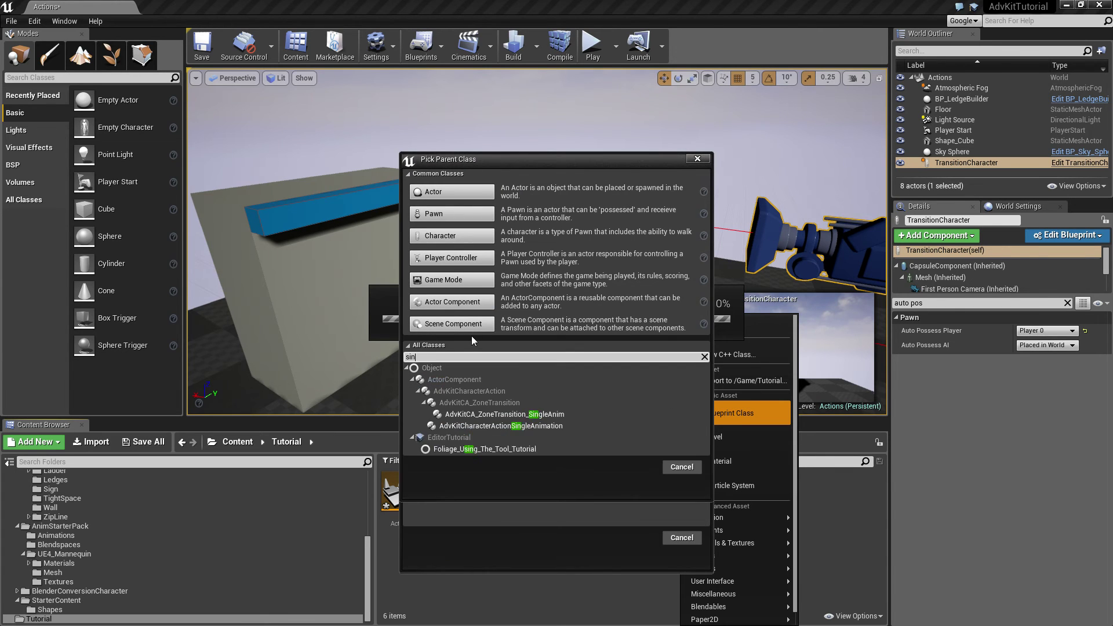
left_click(488, 414)
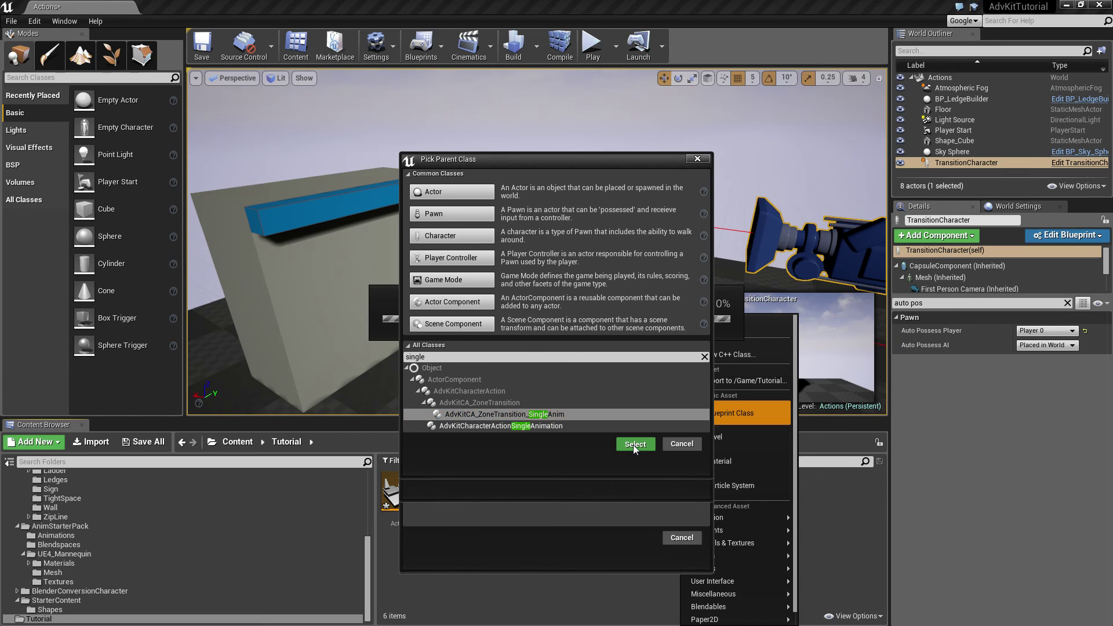
left_click(635, 444)
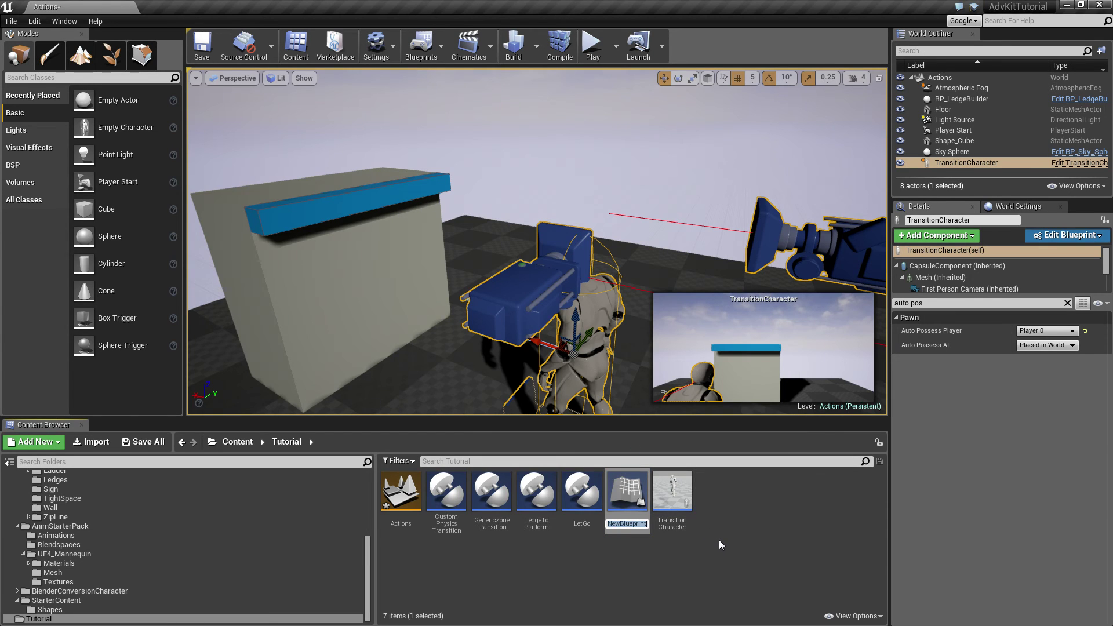
type("GrabLedge")
key("Return")
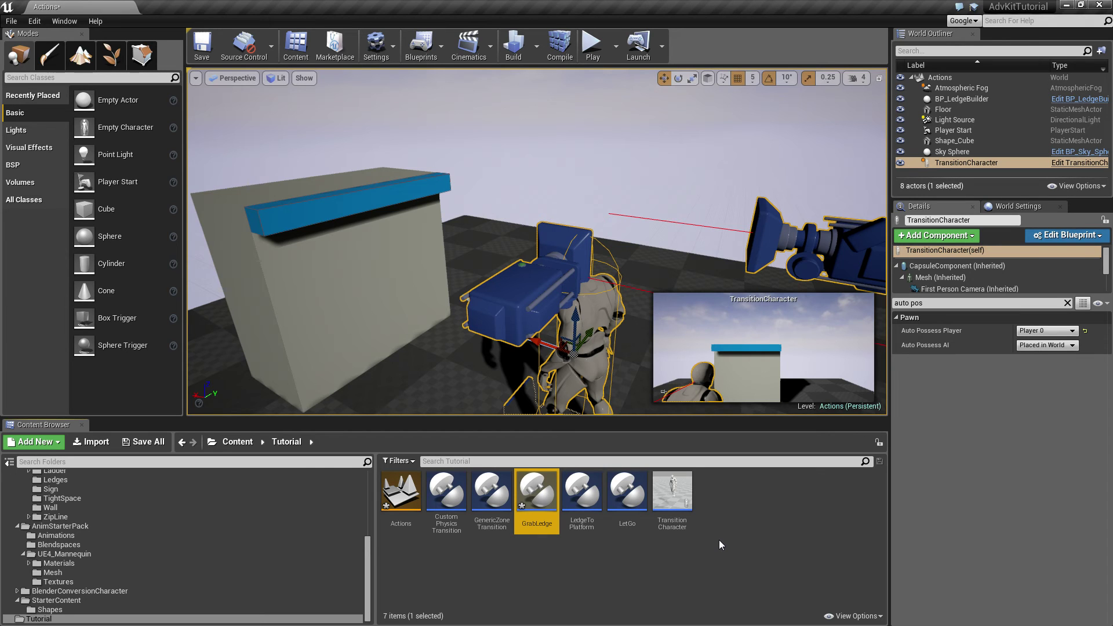
Step: Open GrabLedge, set its Montage to AM_WalkingToLedge, and compile and save the blueprint
key("Return")
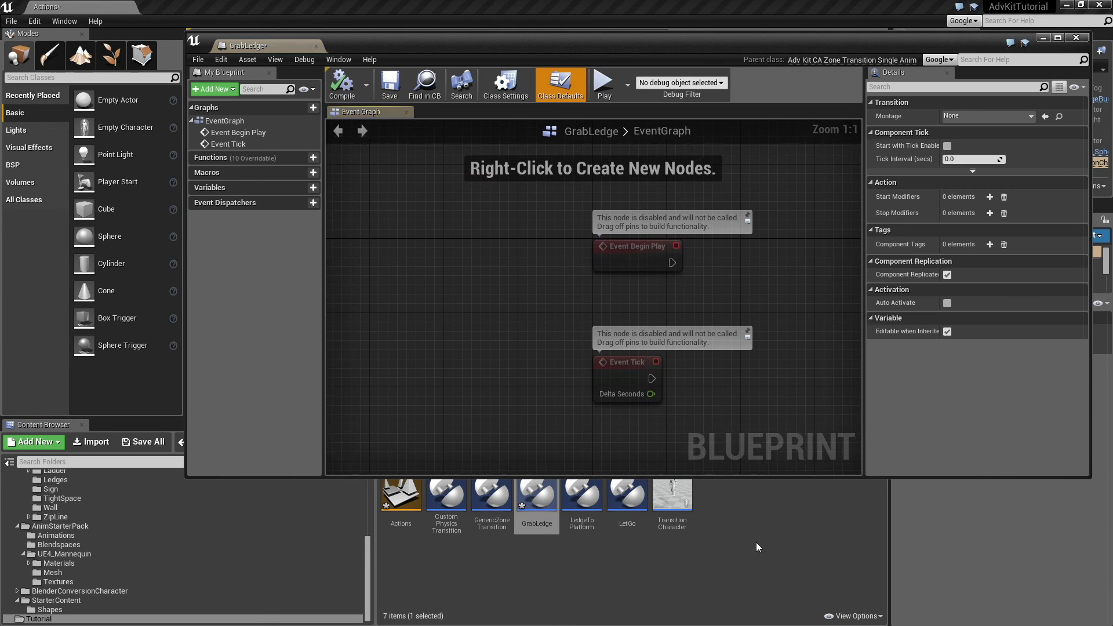
left_click(962, 117)
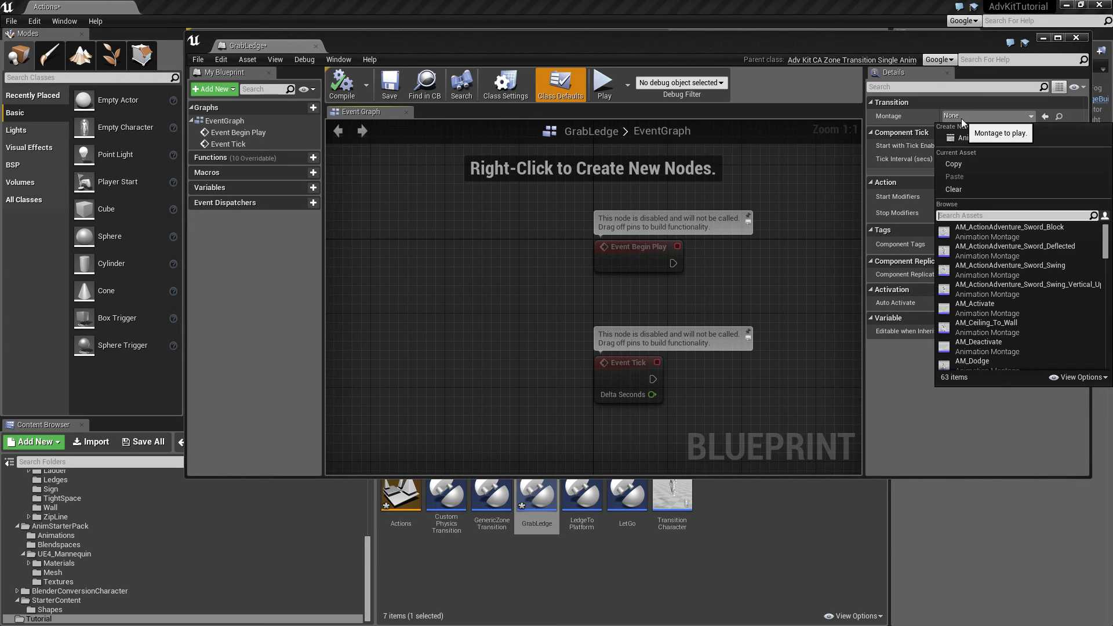
type("grab")
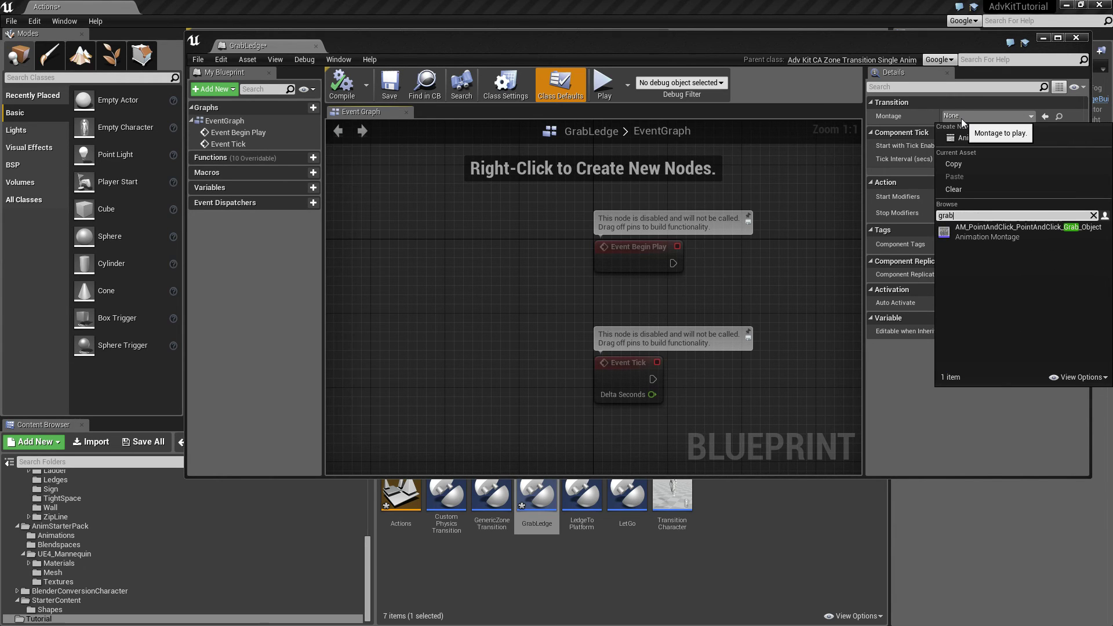
key("BackSpace")
key("BackSpace")
key("BackSpace")
key("BackSpace")
type("to")
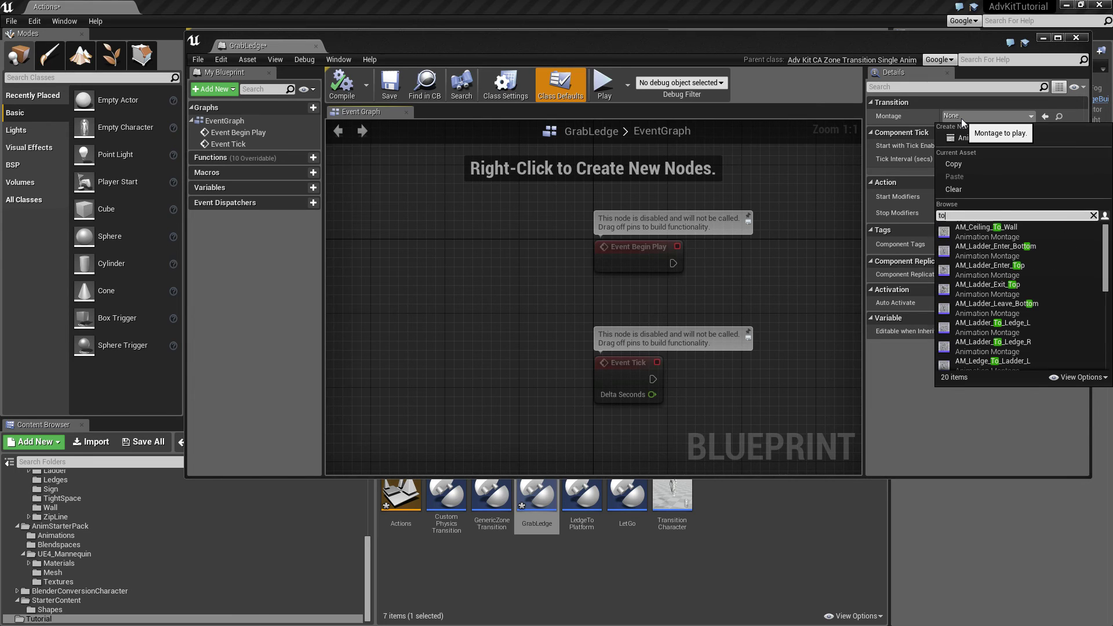
type("ledge")
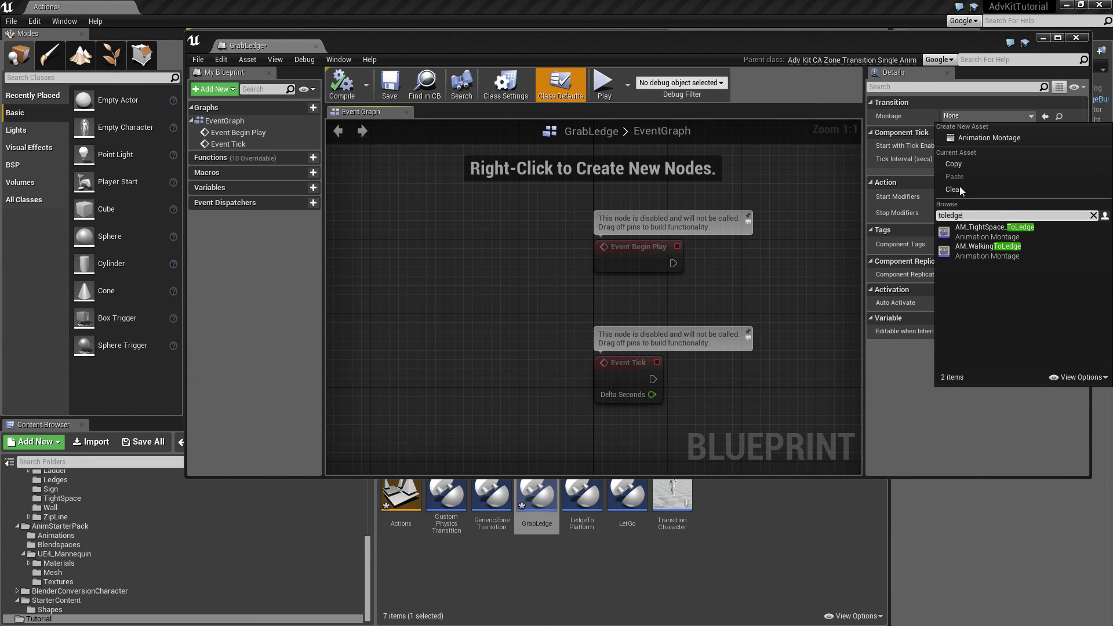
left_click(981, 248)
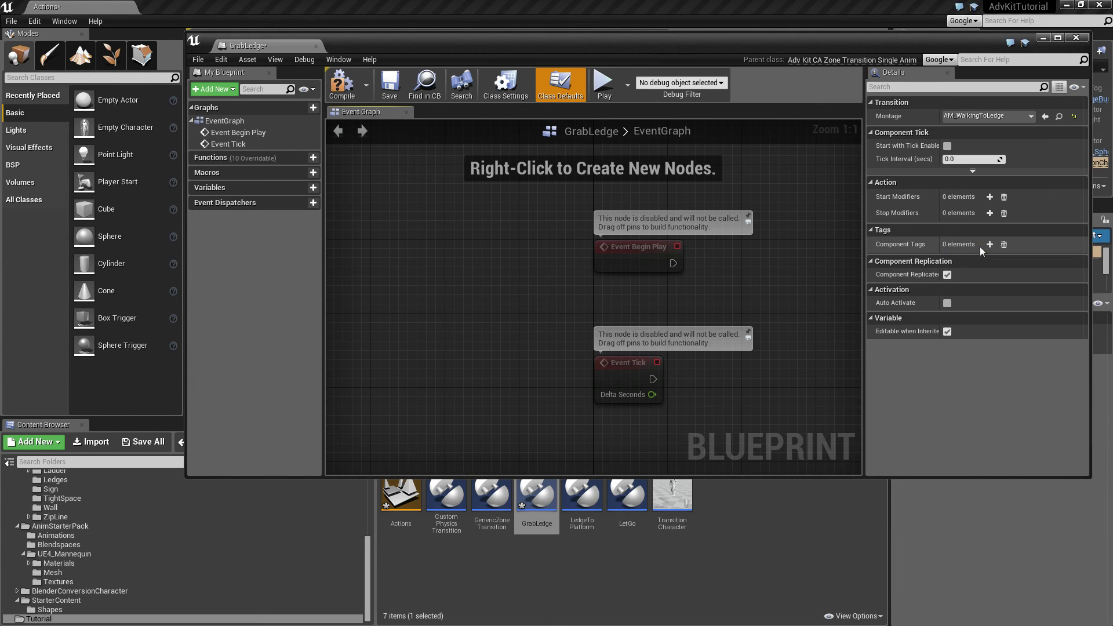
left_click(344, 85)
left_click(390, 83)
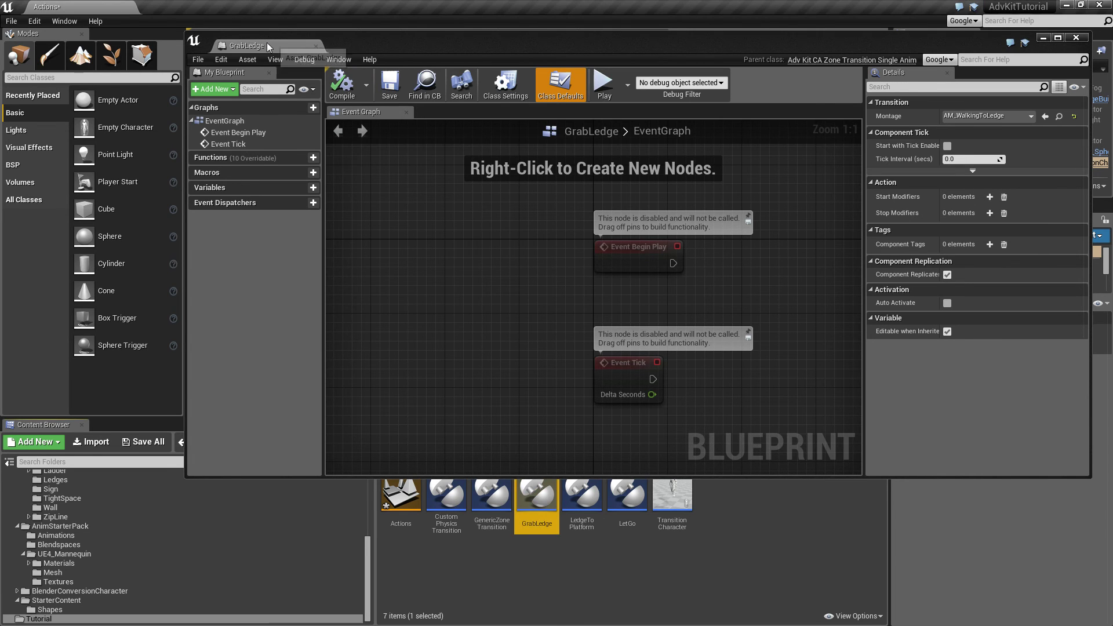
Step: Assign GrabLedge as the Transition Action of the Walking to Ledge Climbing element in CustomPhysicsTransition, and compile, save and close the blueprint
left_click(316, 46)
double_click(458, 501)
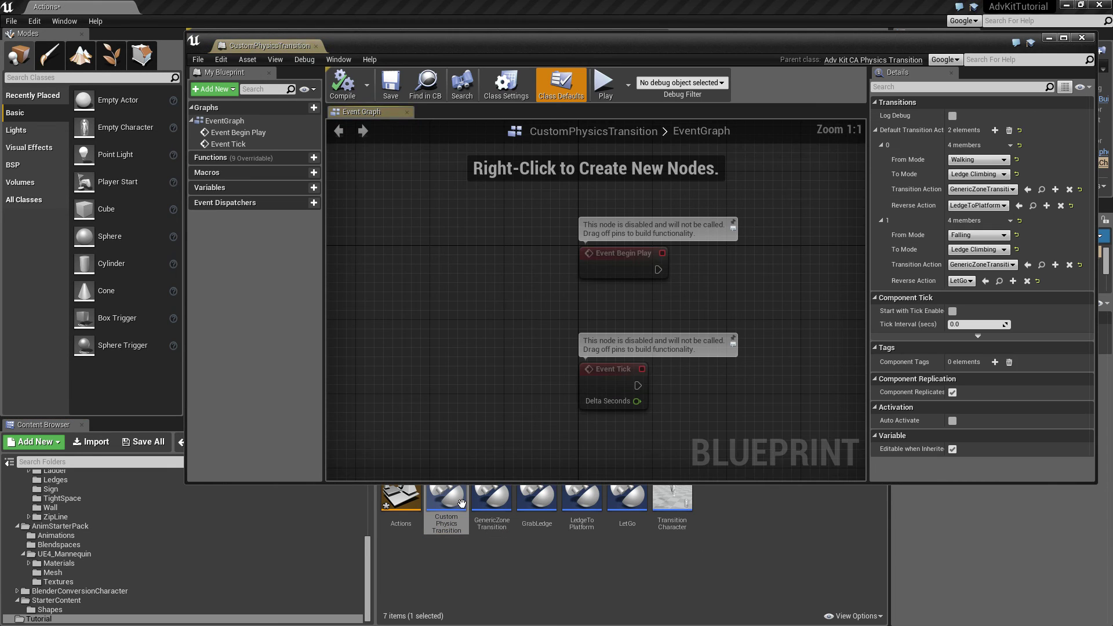
left_click(537, 502)
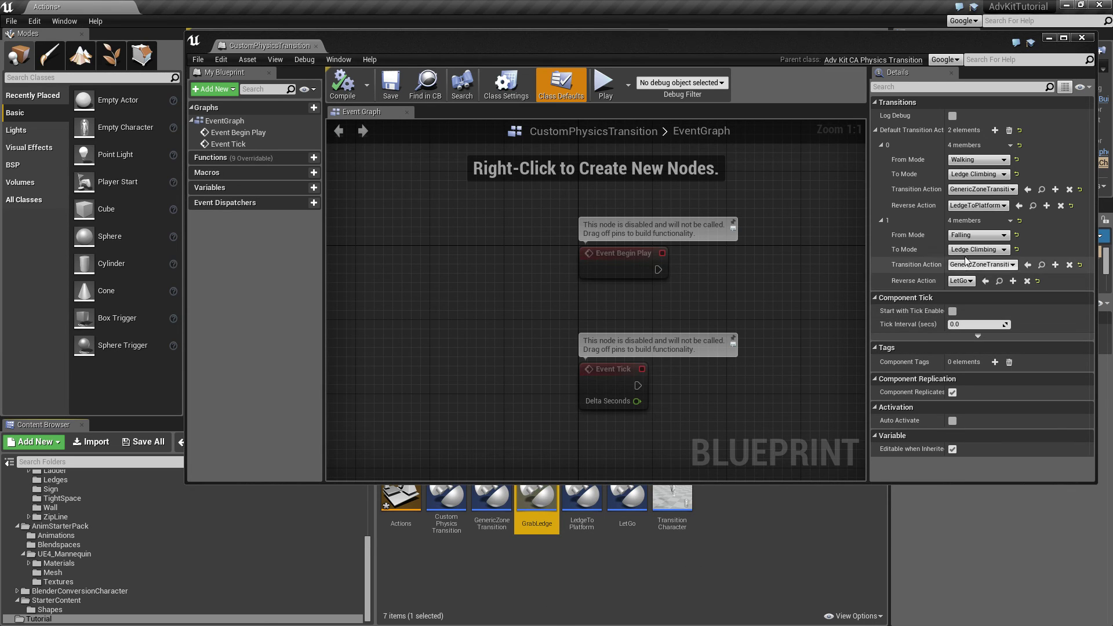
left_click(1030, 193)
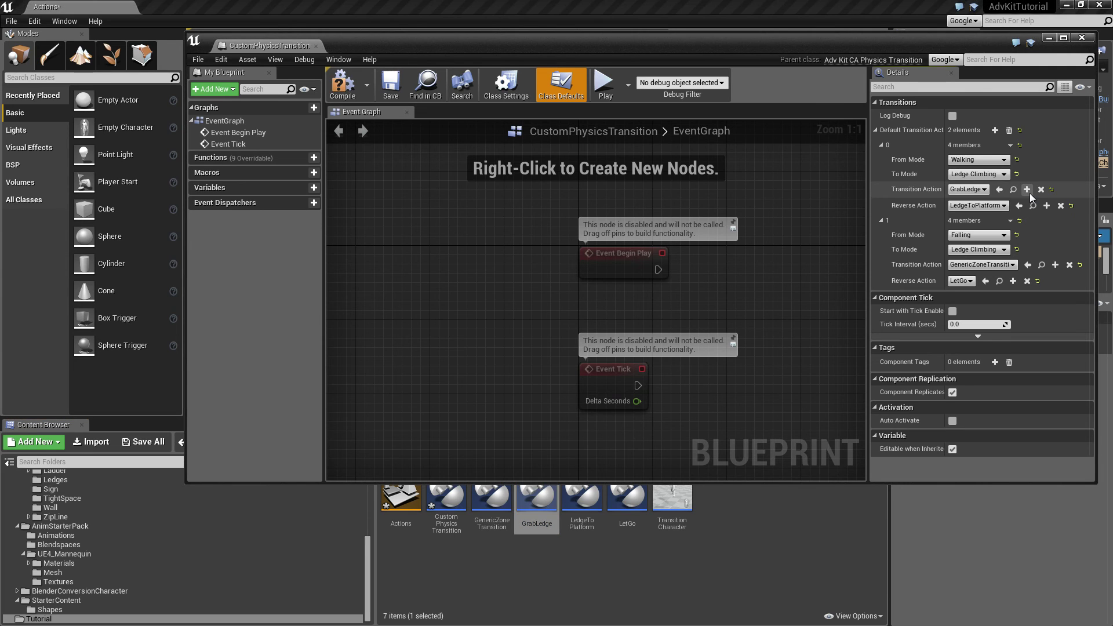
left_click(1030, 193)
left_click(350, 88)
left_click(390, 85)
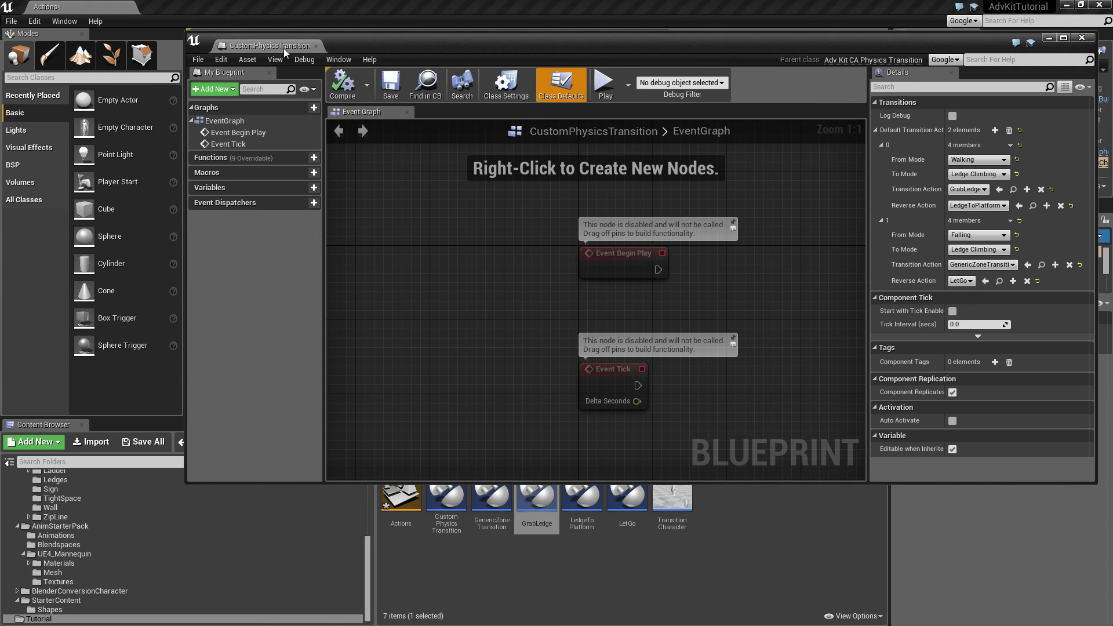
left_click(316, 46)
Step: Play-test walking up to the ledge and grabbing it from the ground, and stop the play session
left_click(595, 56)
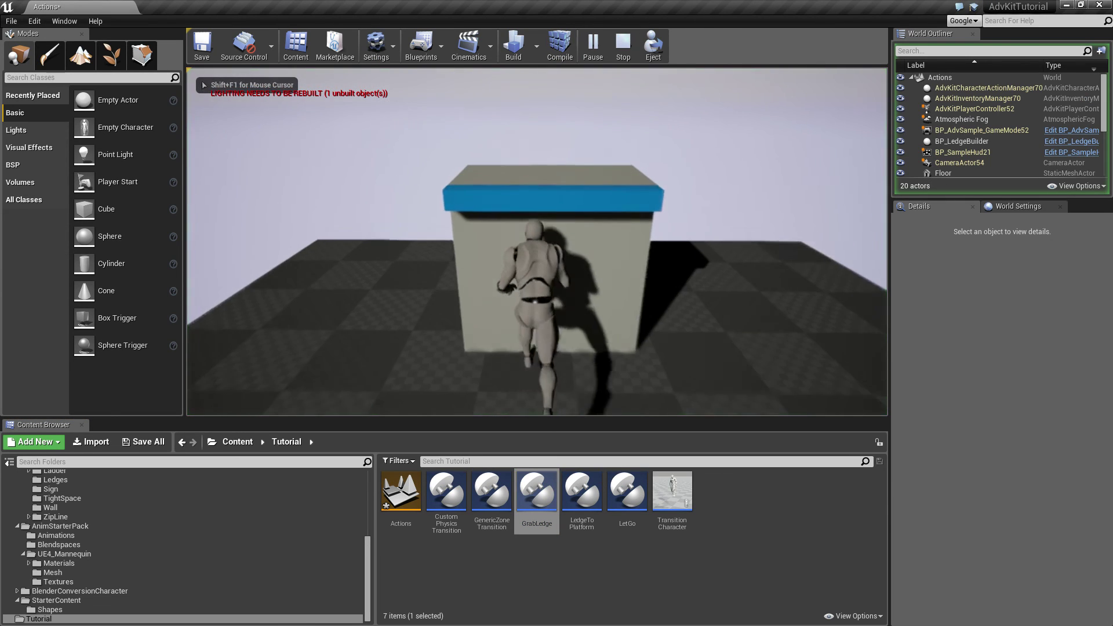
key("a")
key("w")
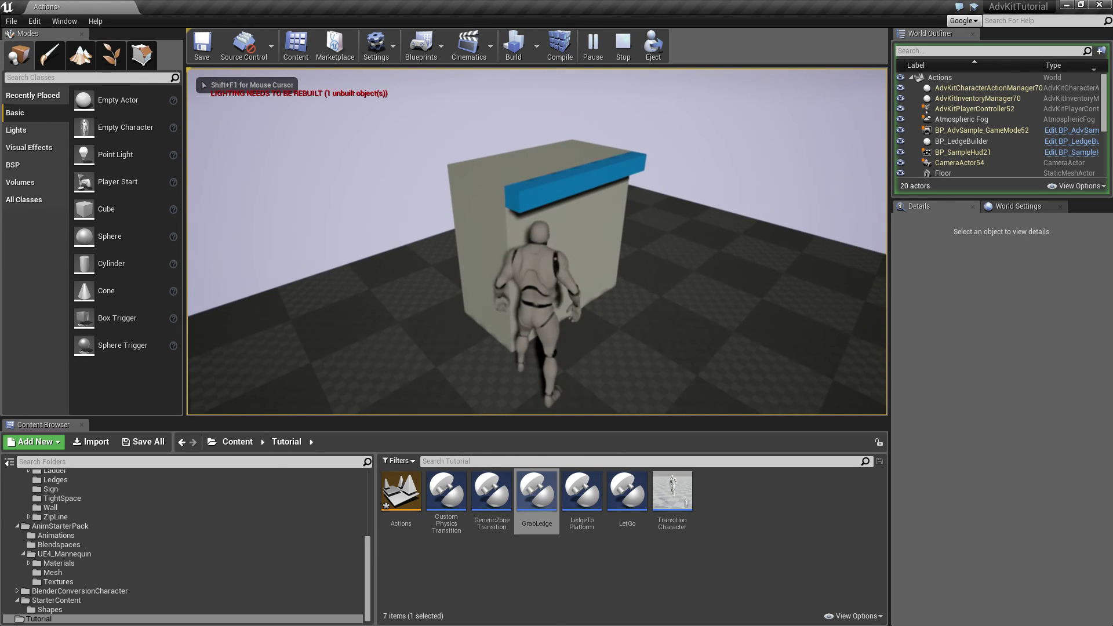
key("s")
key("w")
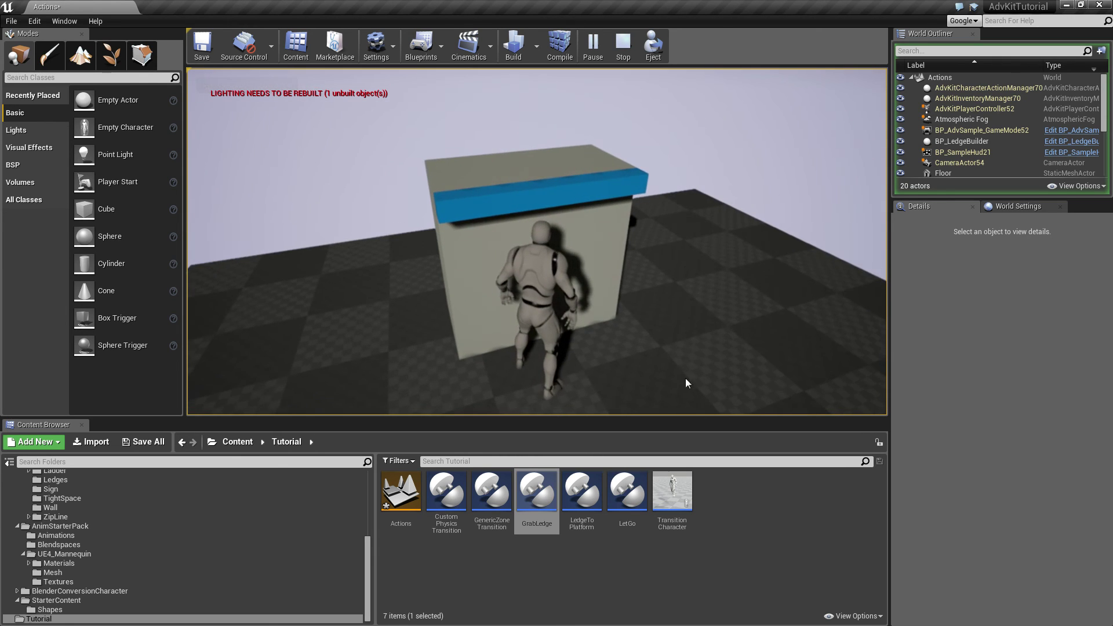
key("Escape")
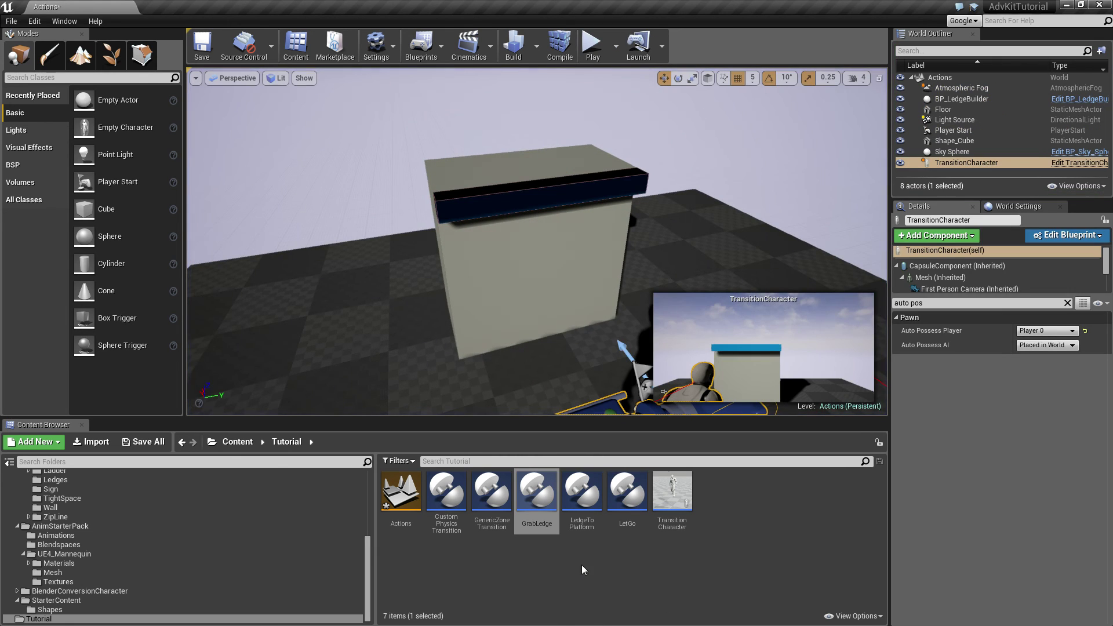
Step: Open the AM_WalkingToLedge montage used by GrabLedge and pause its preview playback
left_click(544, 532)
double_click(544, 533)
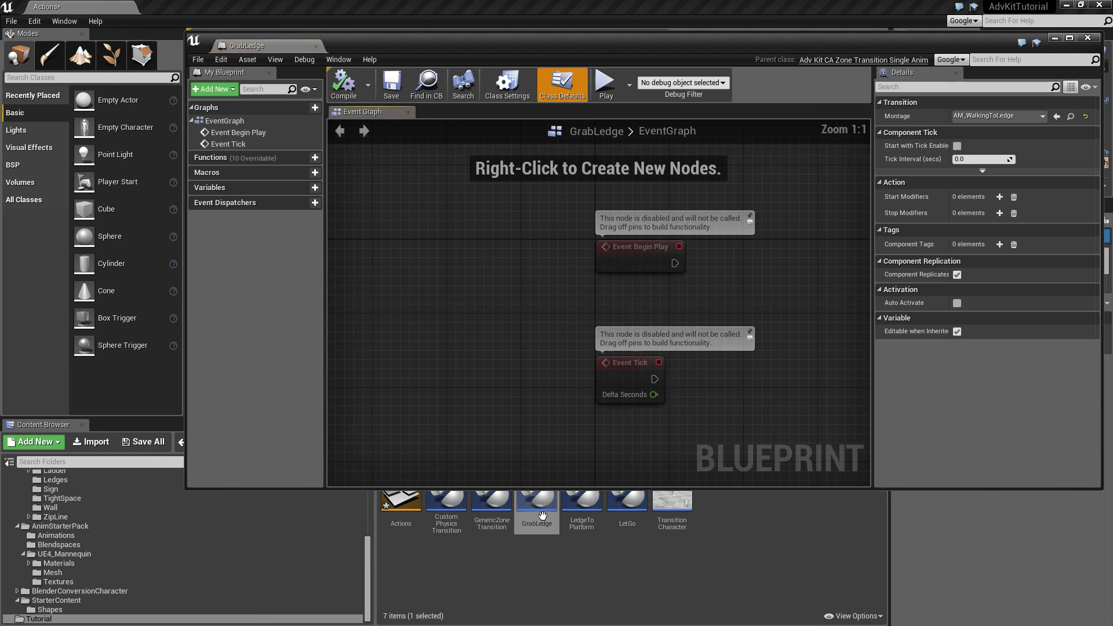
left_click(1058, 116)
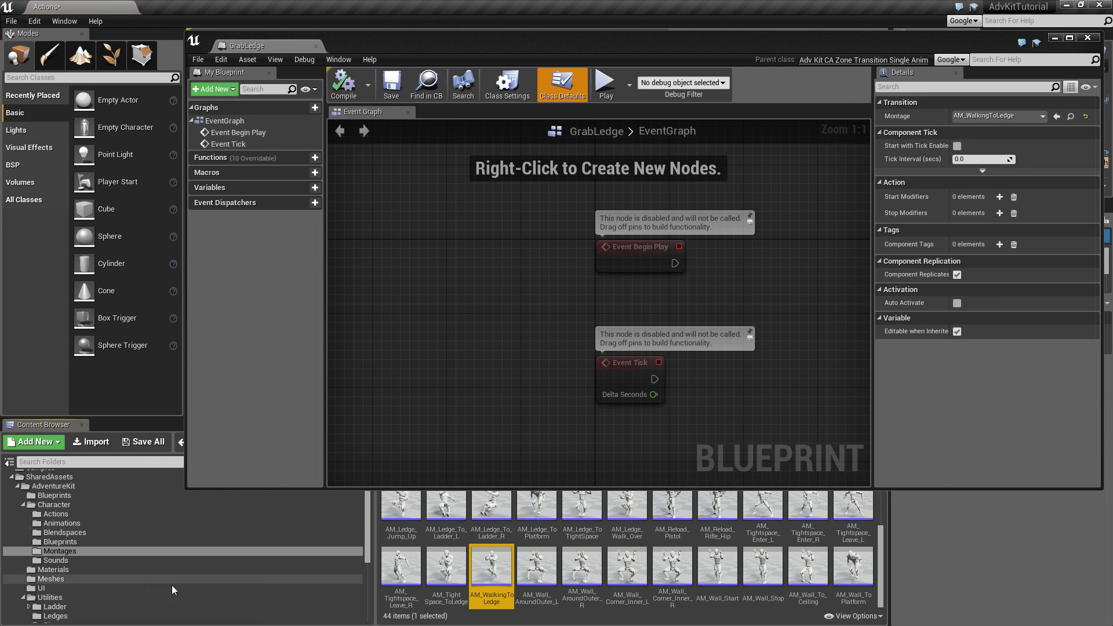
double_click(500, 574)
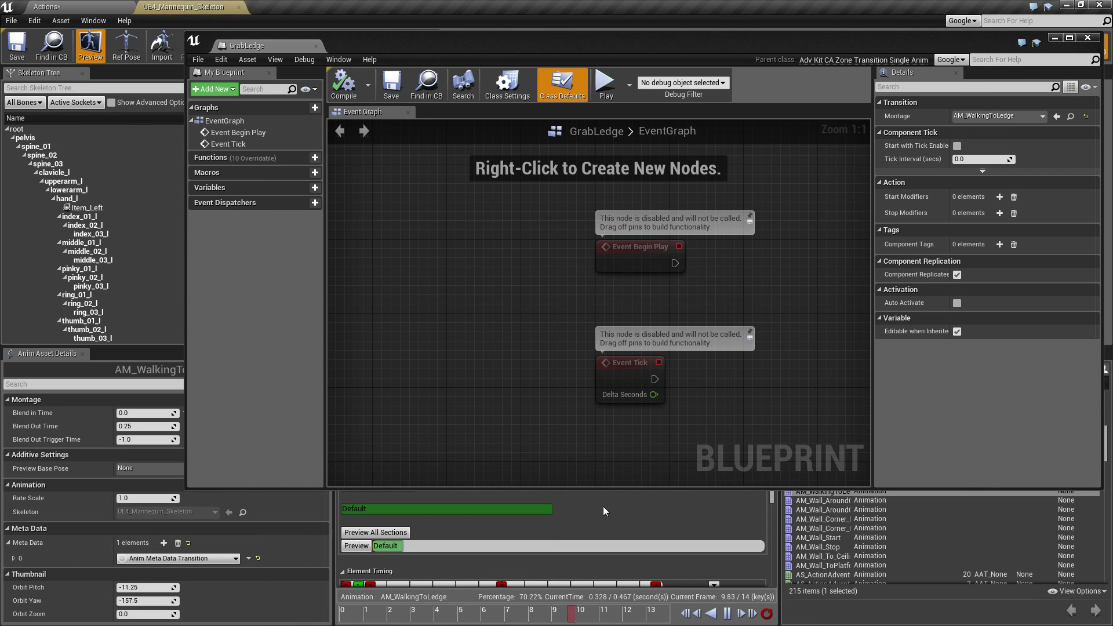
middle_click(278, 44)
scroll(724, 512, "down", 6)
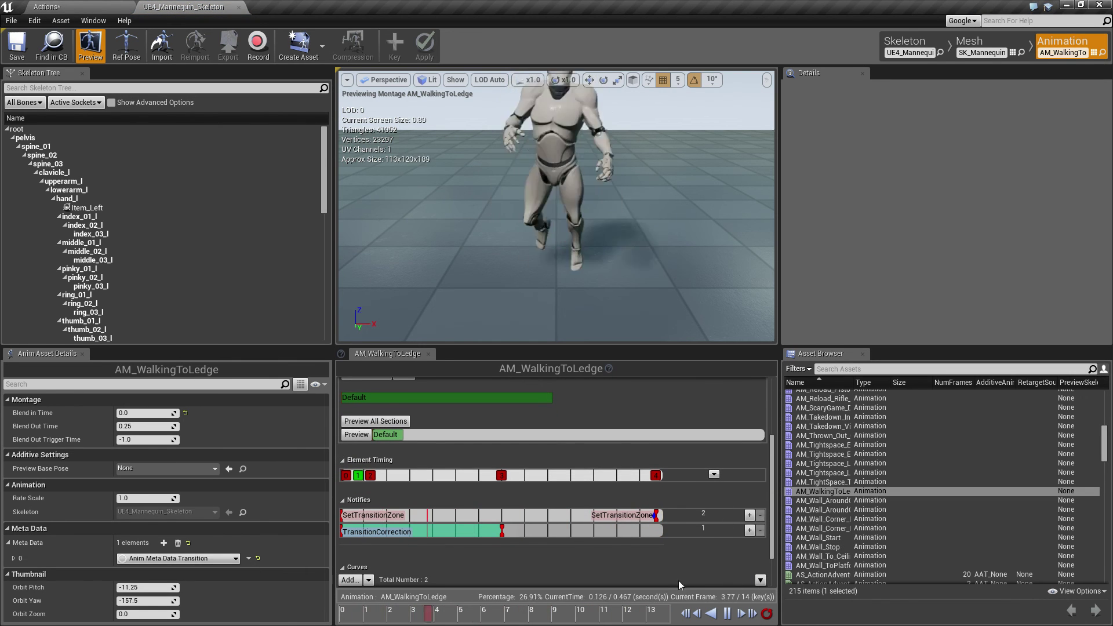
left_click(727, 613)
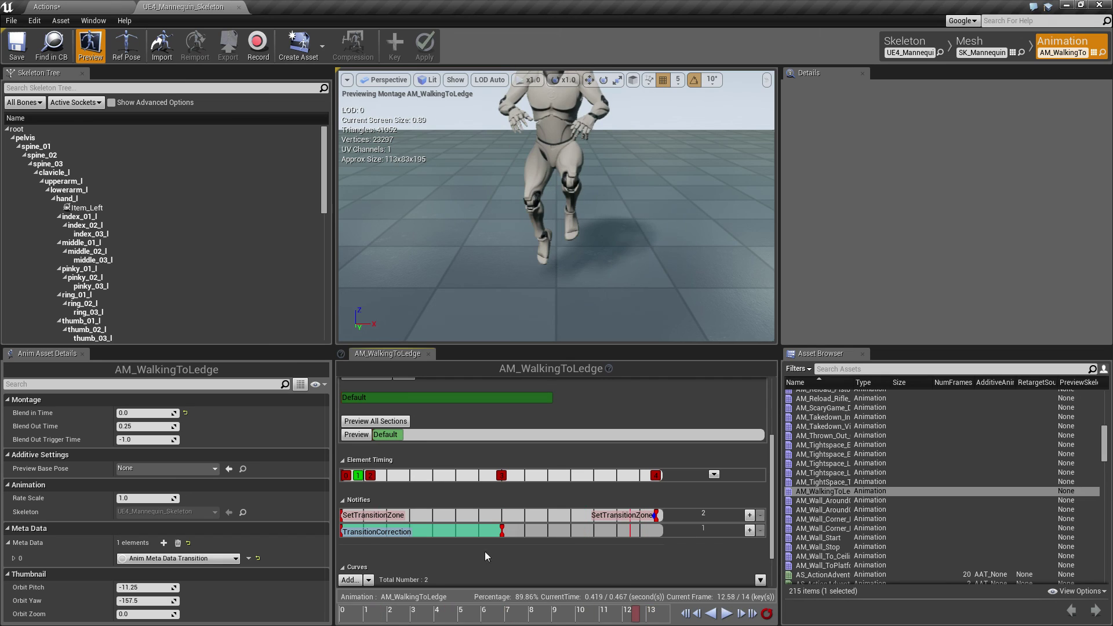
Step: Add a Modify Character notify around frame 4 of AM_WalkingToLedge and give it an Apply Transition Movement Mode modifier
right_click(440, 515)
mouse_move(463, 530)
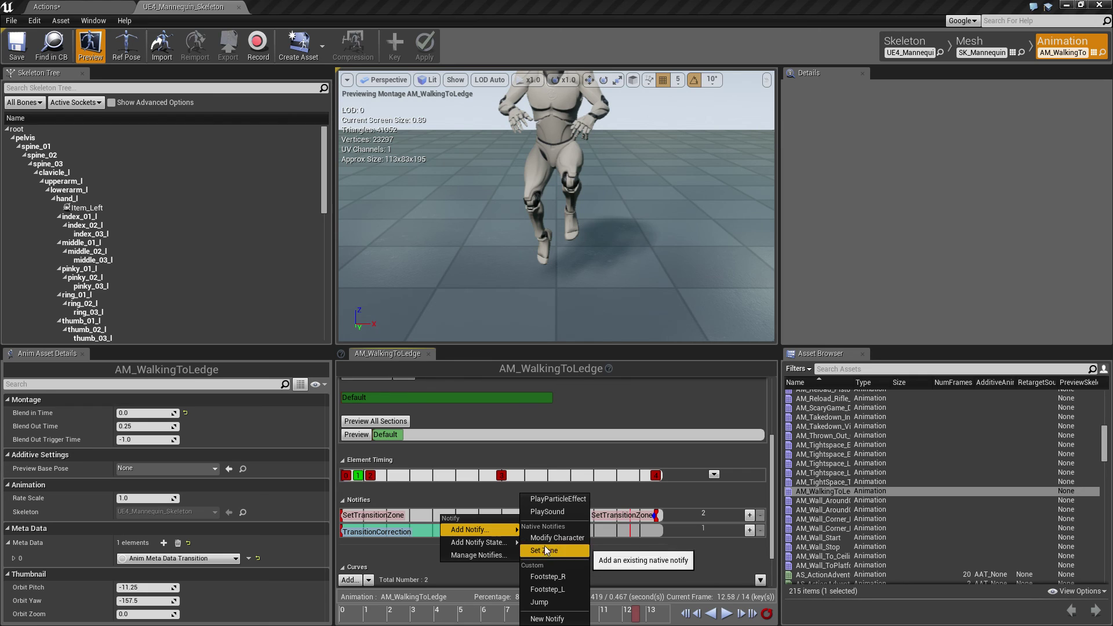
left_click(558, 538)
left_click(472, 516)
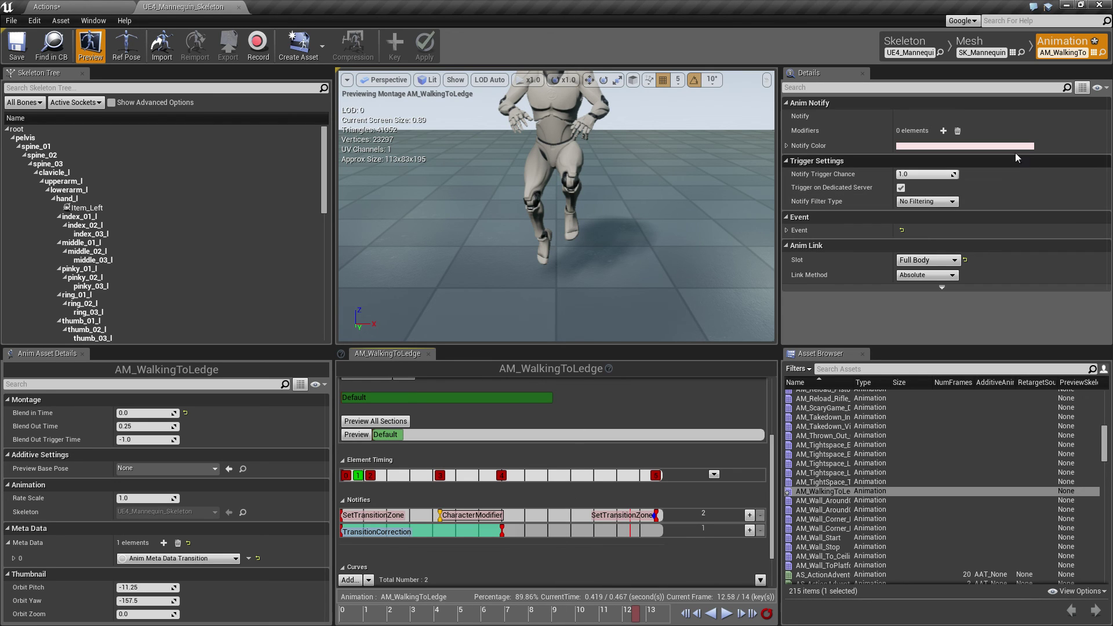
left_click(944, 130)
left_click(939, 146)
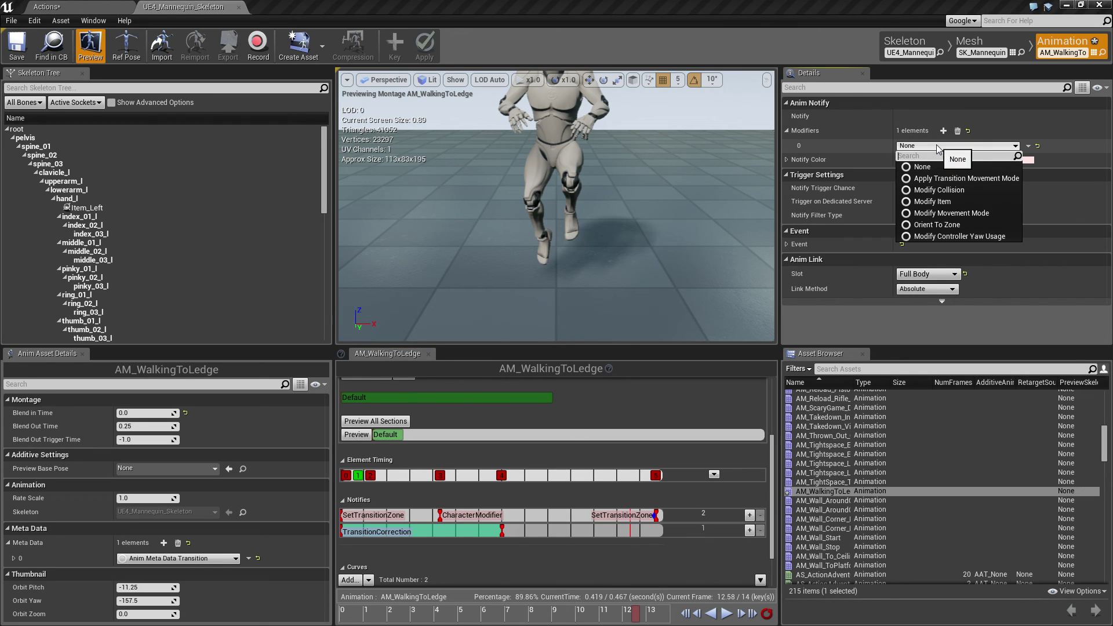
left_click(939, 179)
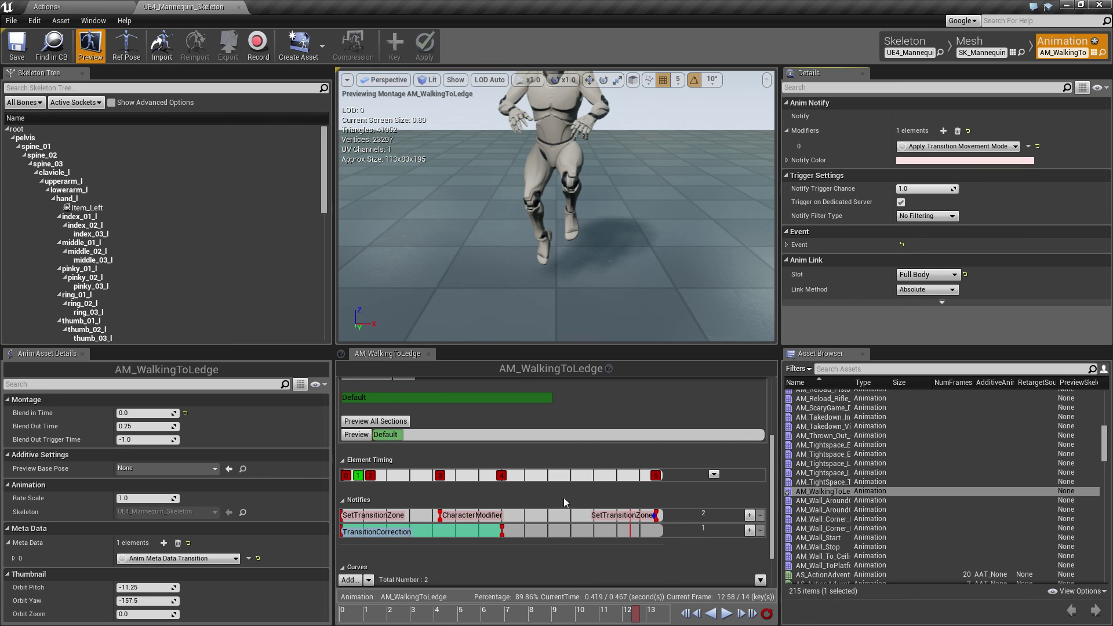
Step: Add a notify track to the montage and move the CharacterModifier notify to the start of the timeline
left_click(487, 517)
left_click(748, 515)
left_click_drag(460, 534, 341, 516)
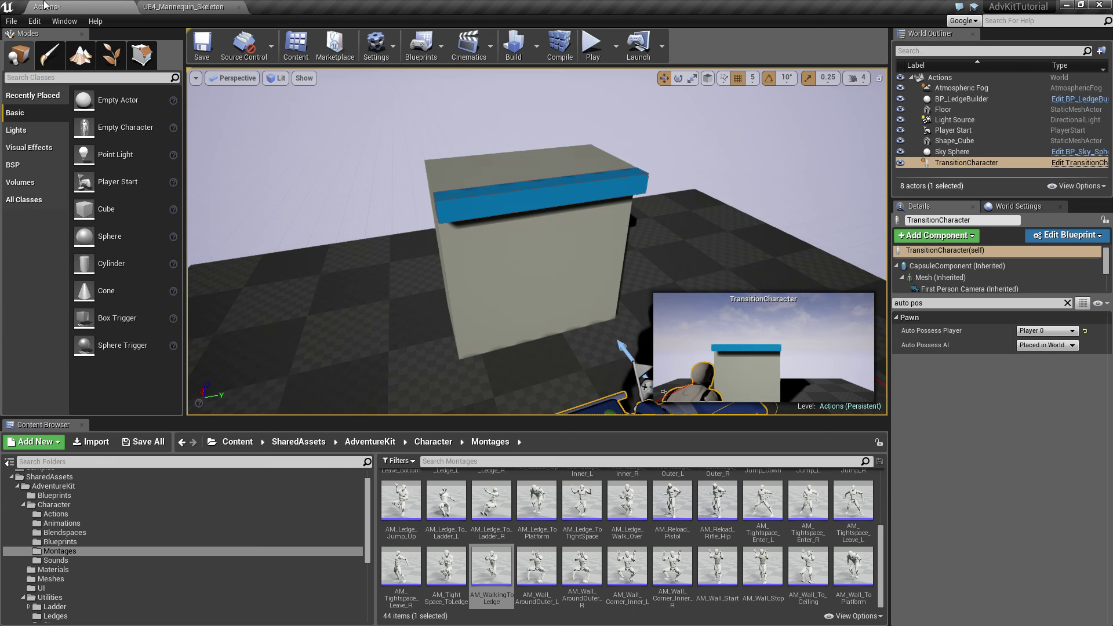
Step: Return to the Actions level and play-test grabbing the ledge, moving sideways along it and letting go, and stop the play session
left_click(46, 6)
left_click(590, 47)
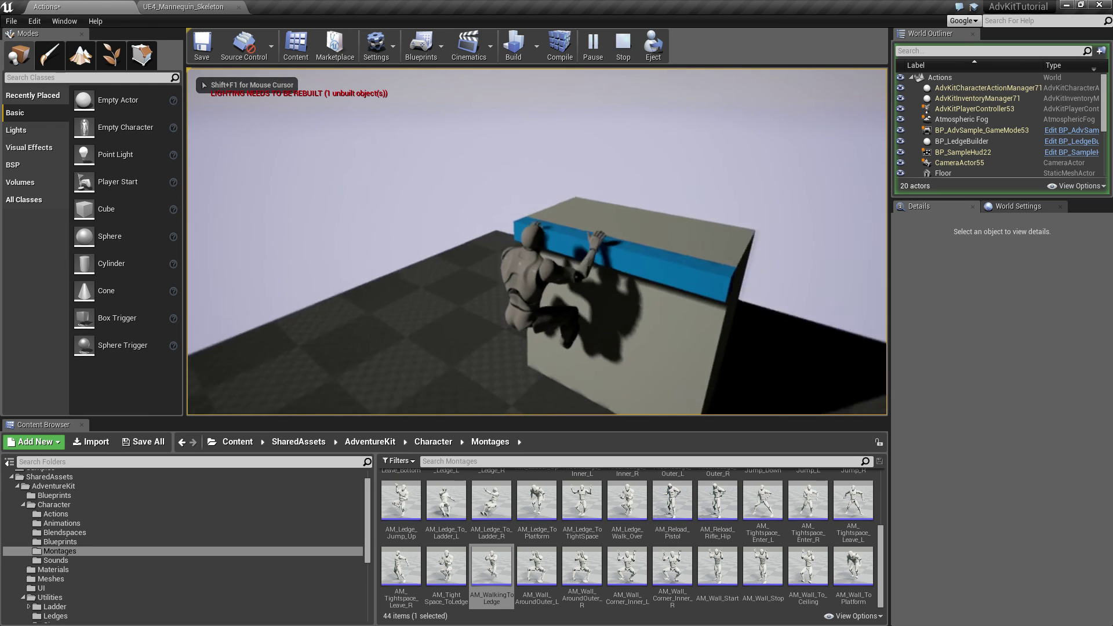
key("d")
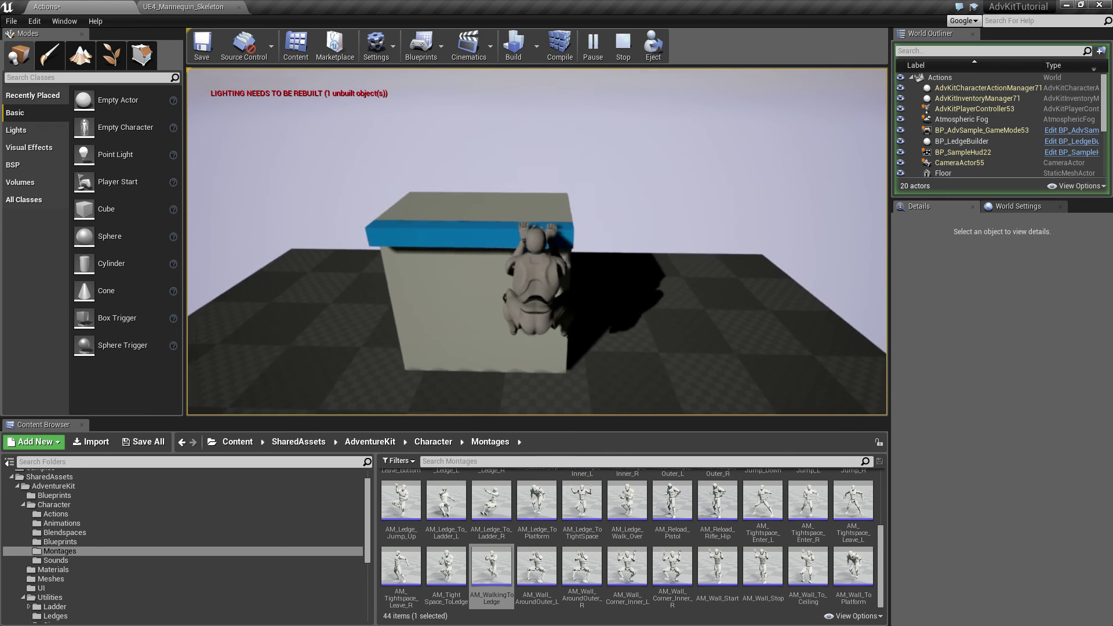
key("a")
key("s")
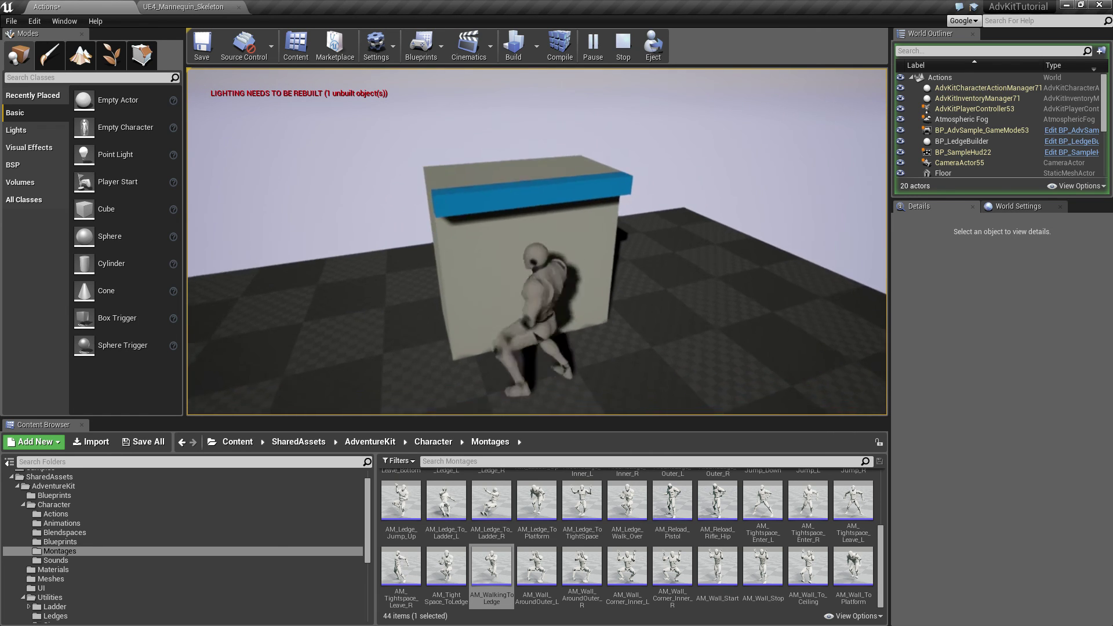
key("w")
key("space")
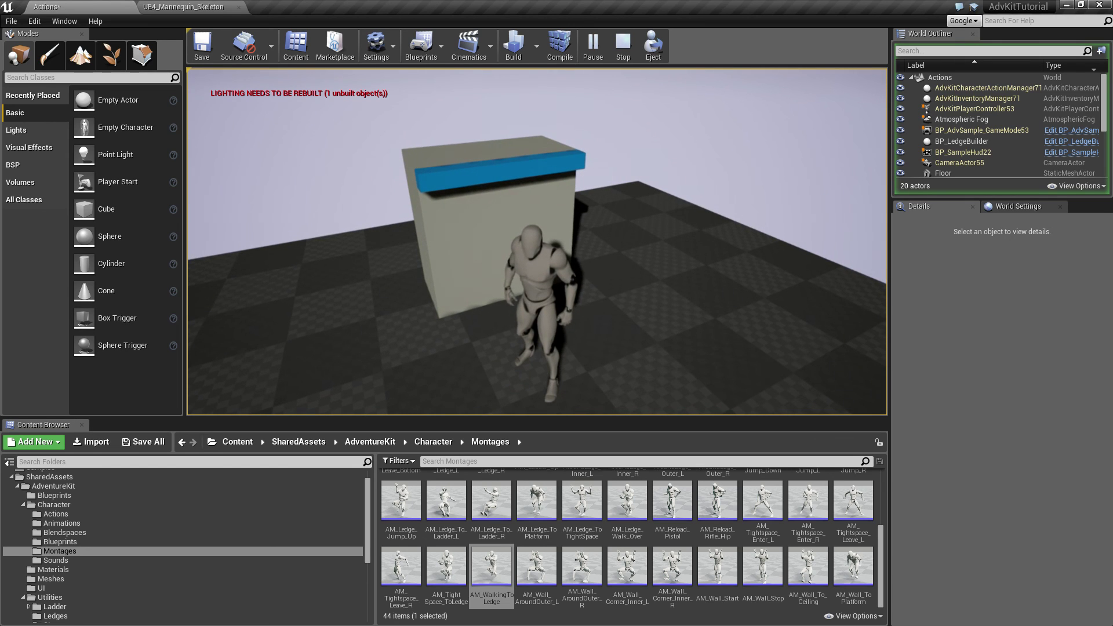
key("Escape")
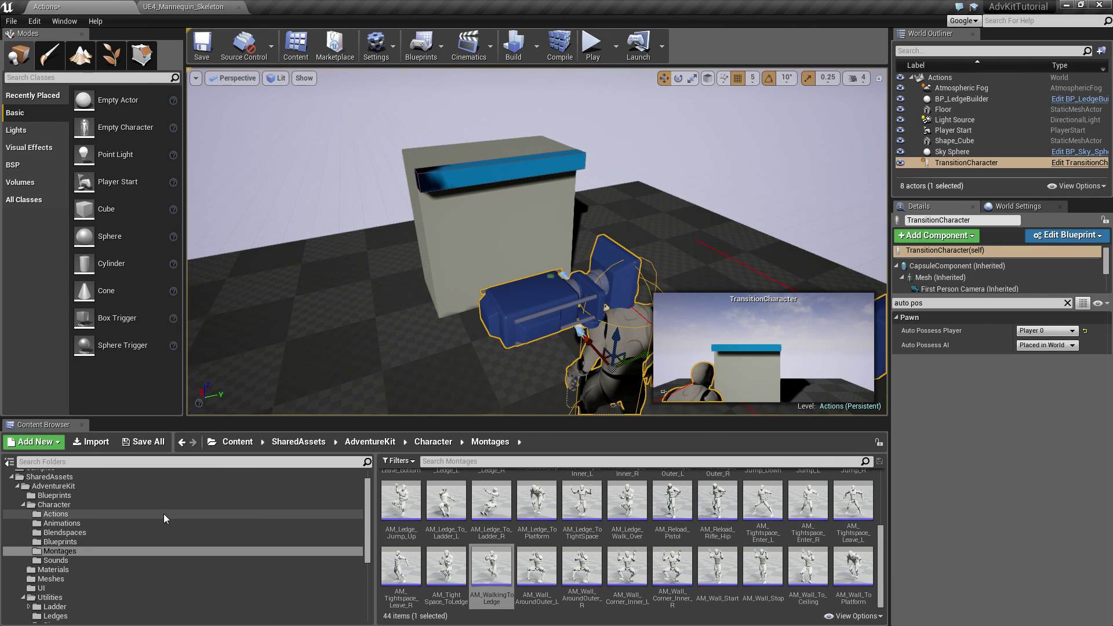
Step: Open the Tutorial folder in the project's content
left_click(119, 514)
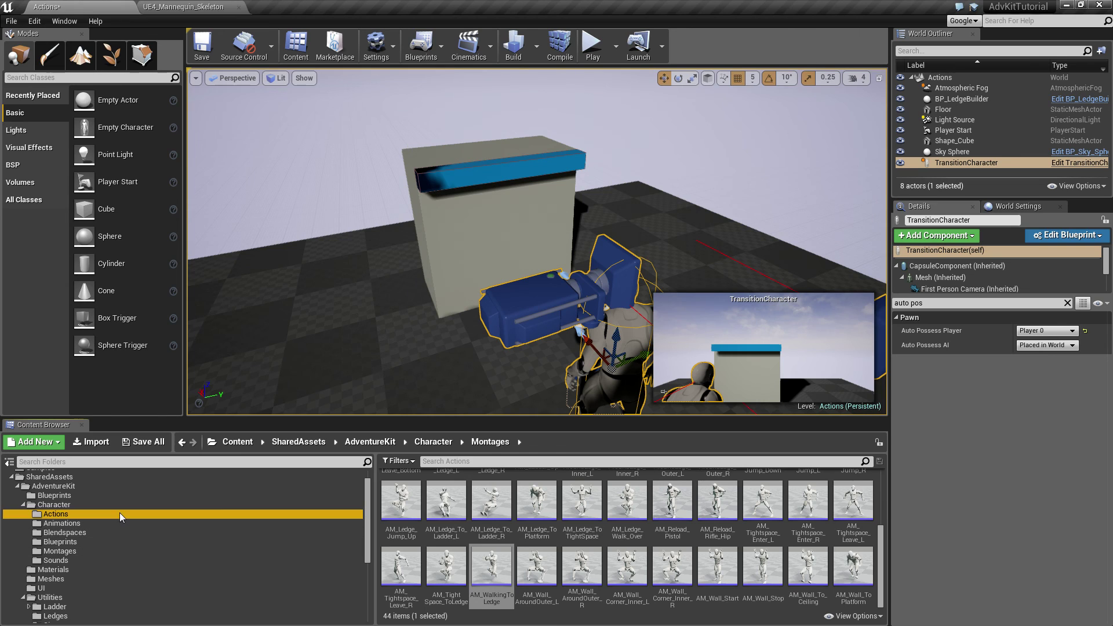
scroll(96, 568, "down", 5)
left_click(81, 608)
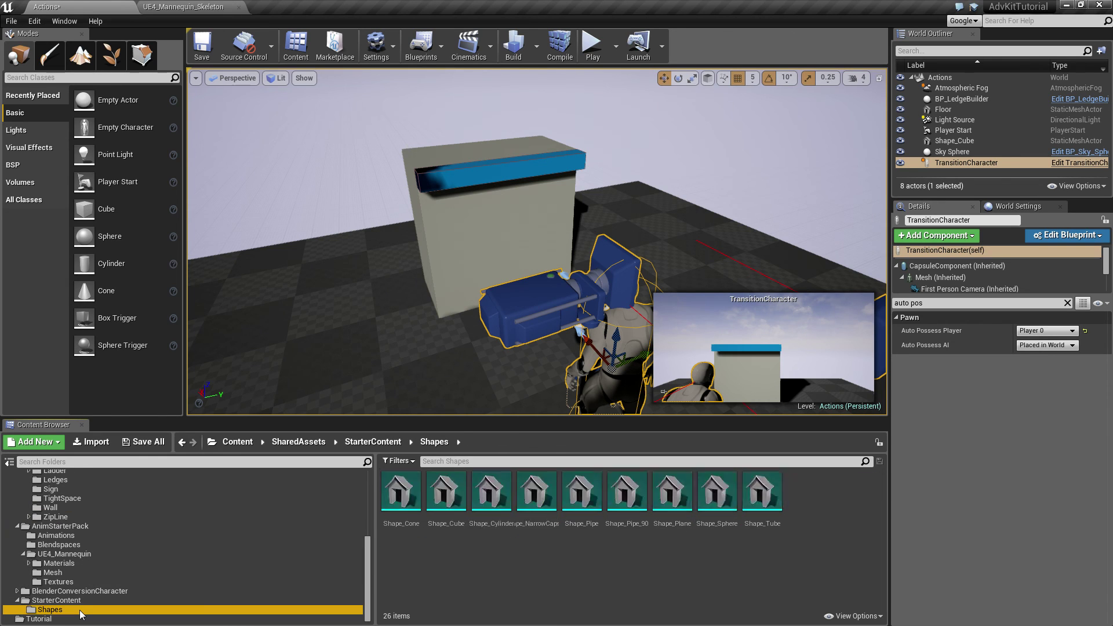
left_click(83, 603)
left_click(80, 618)
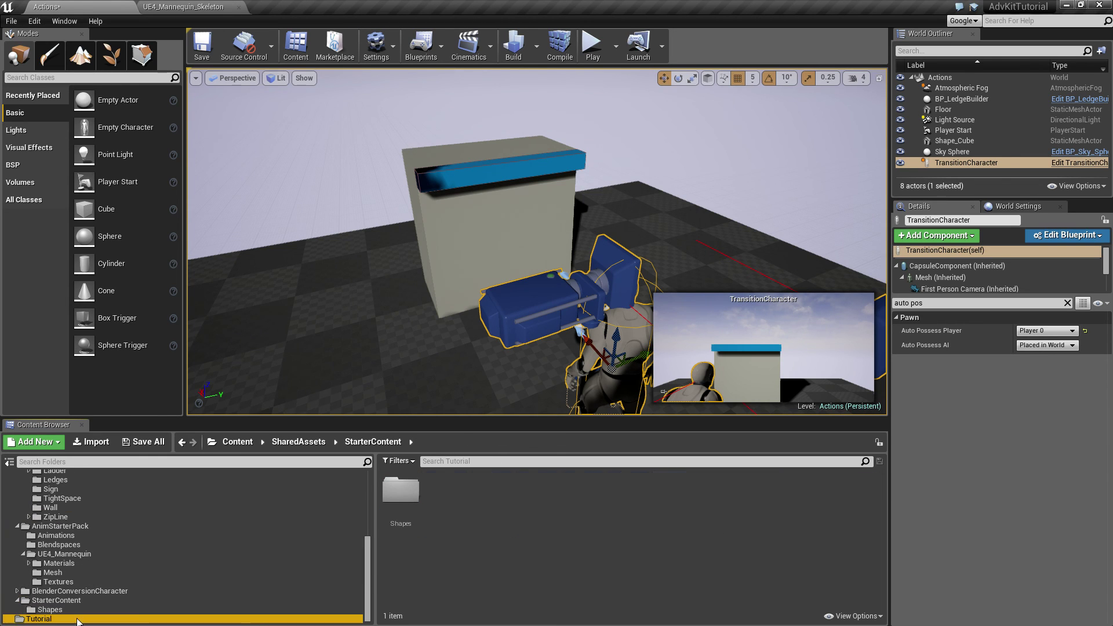